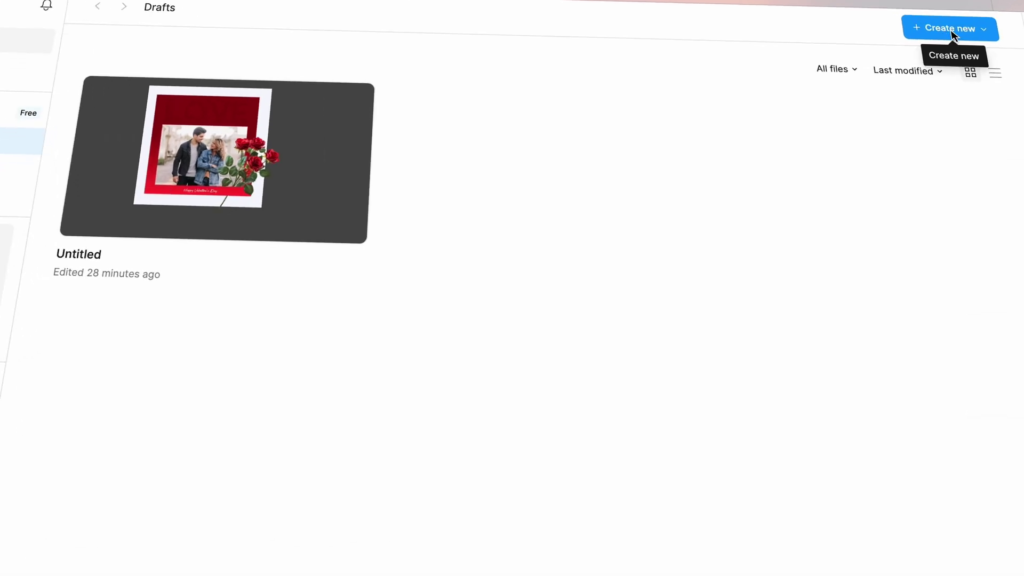
Step: From Drafts, create a new blank Figma design file
left_click(941, 38)
left_click(937, 65)
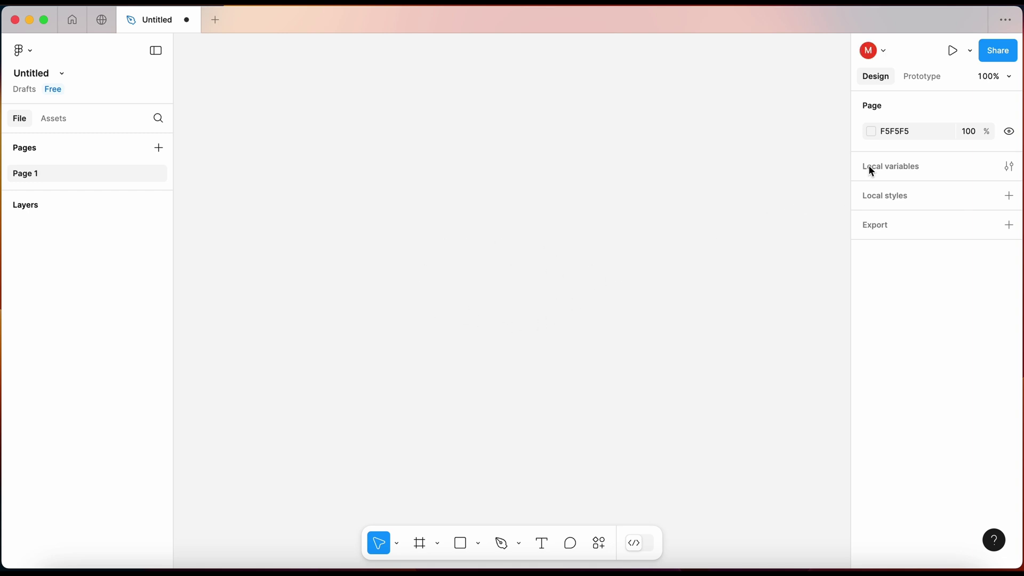
Step: Set the page background colour to medium grey 757575
left_click(872, 131)
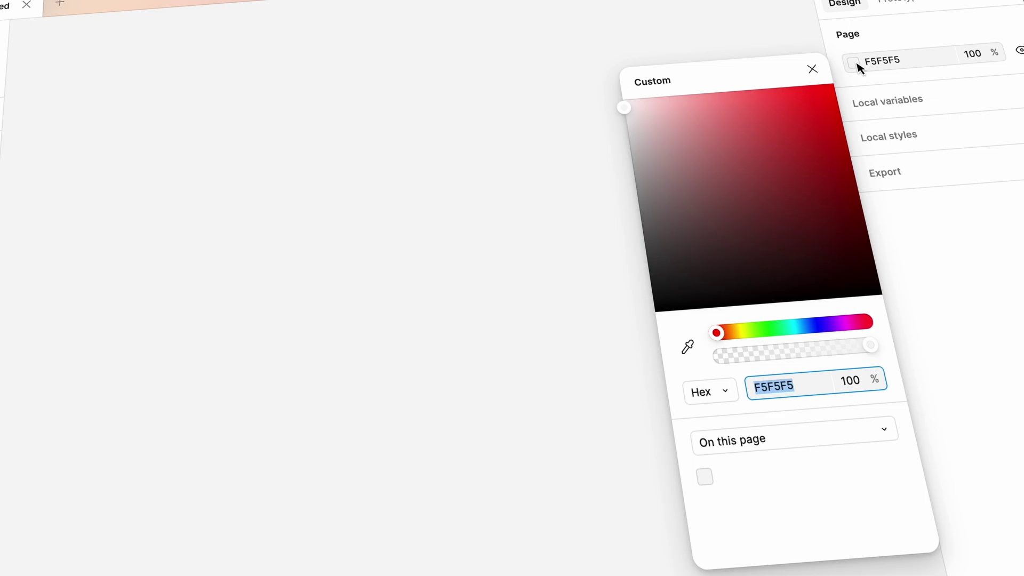
left_click_drag(629, 110, 636, 218)
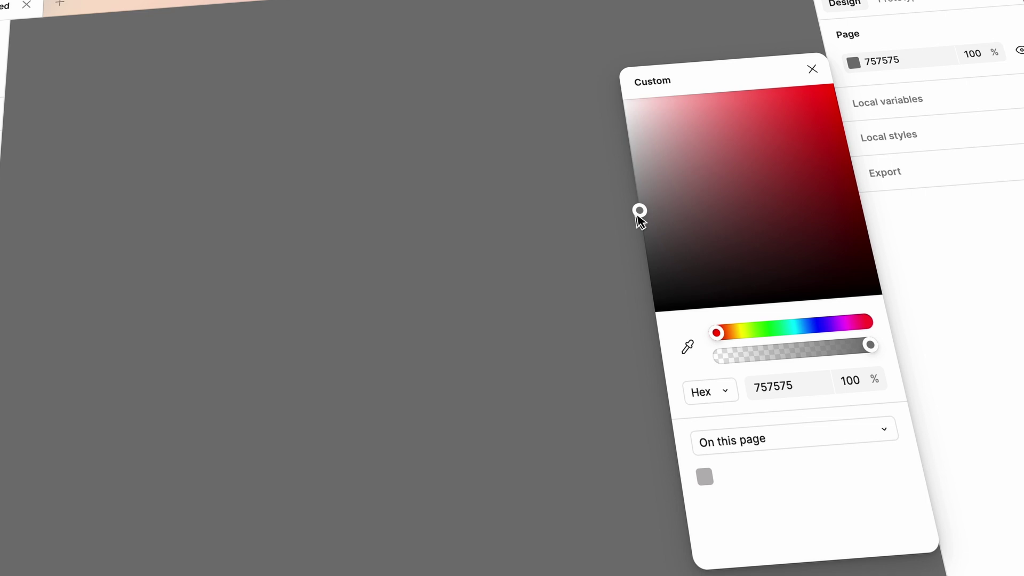
left_click(812, 70)
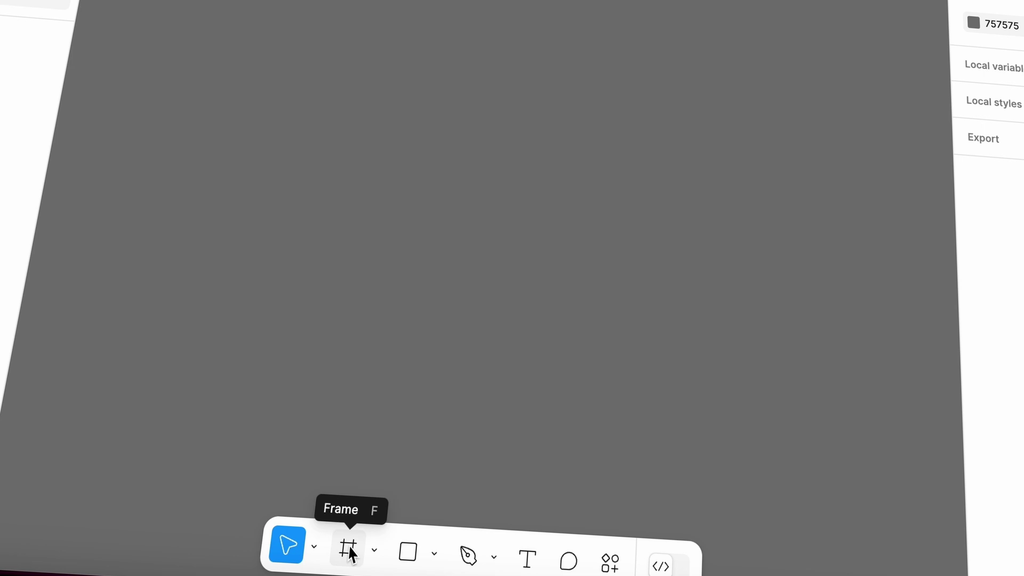
Step: Add an Instagram post frame sized 1080×1350 and fit it in view
left_click(350, 550)
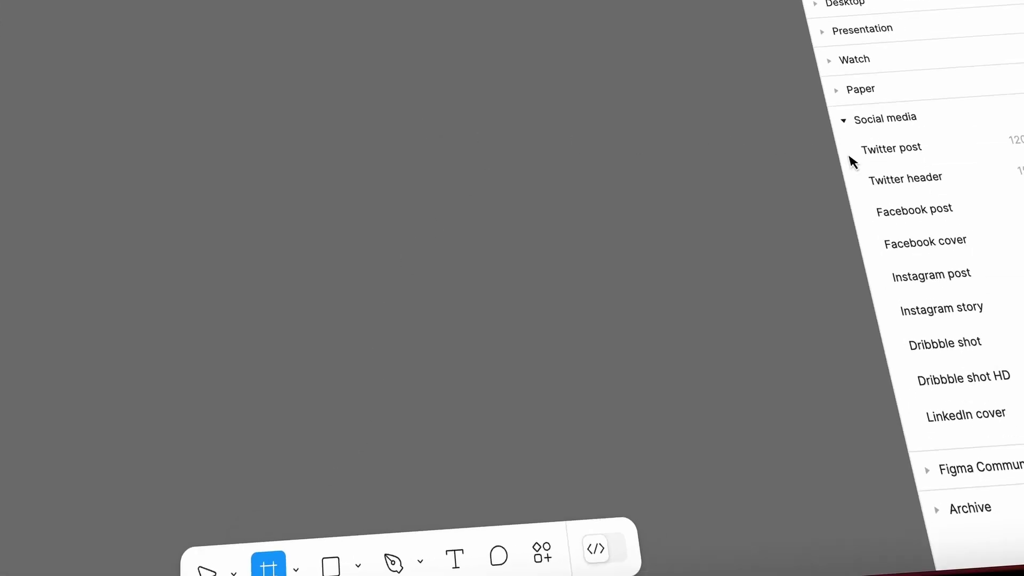
left_click(925, 277)
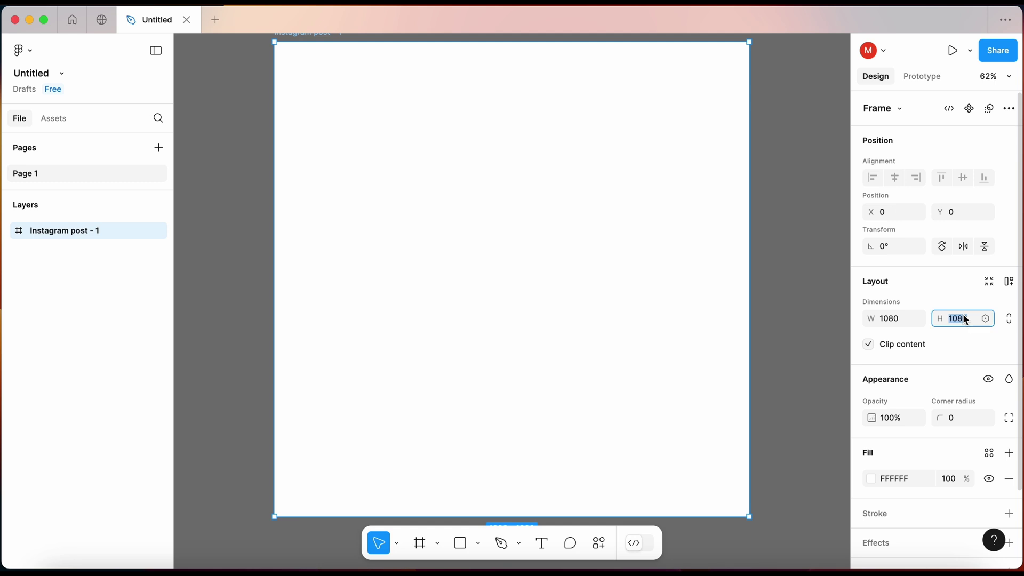
type("135")
key("Return")
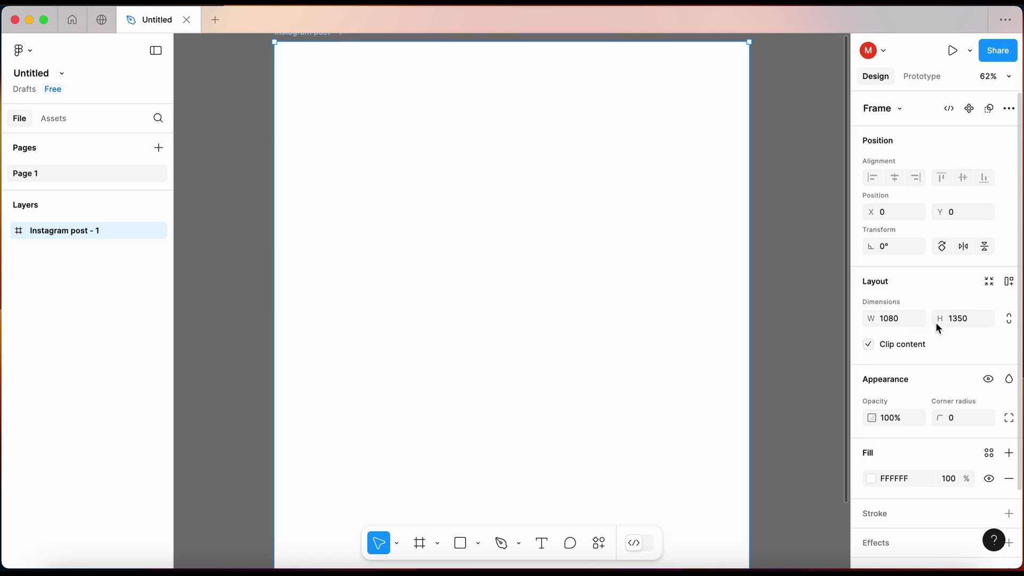
key("shift+1")
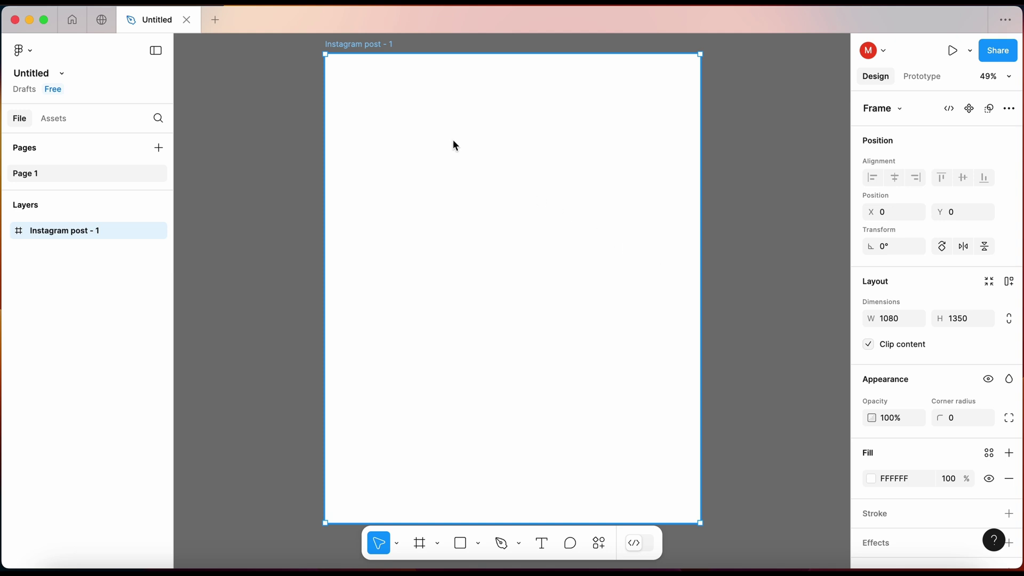
Step: Rename the frame to 'post by creeative designer.'
double_click(363, 44)
key("BackSpace")
type("post by creeative designer.")
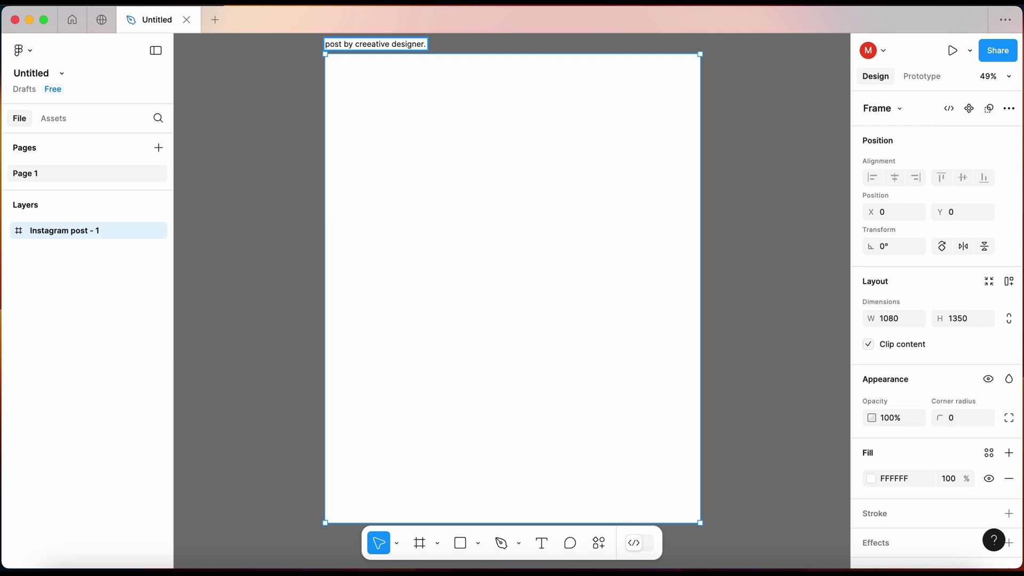
key("Return")
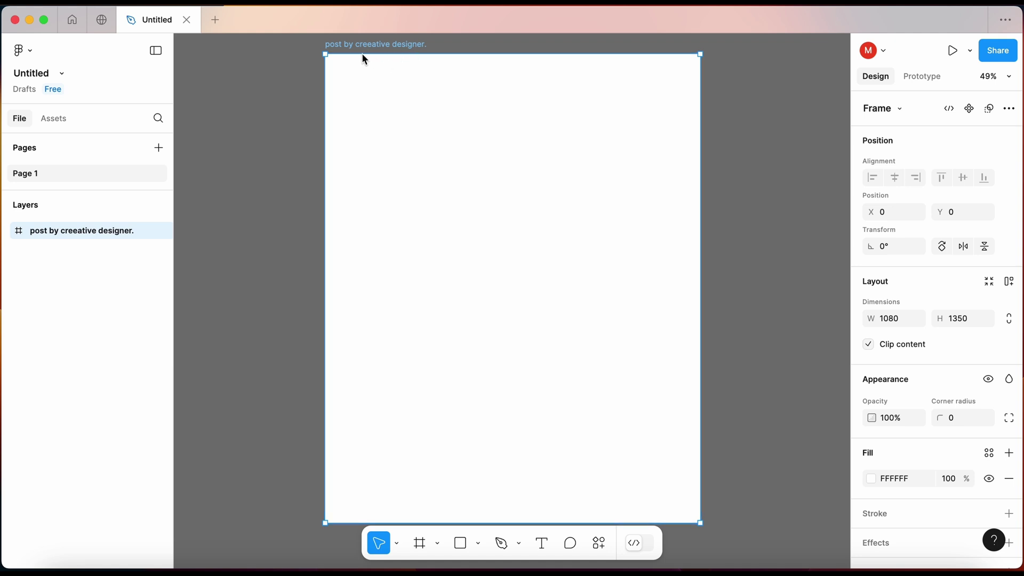
key("Escape")
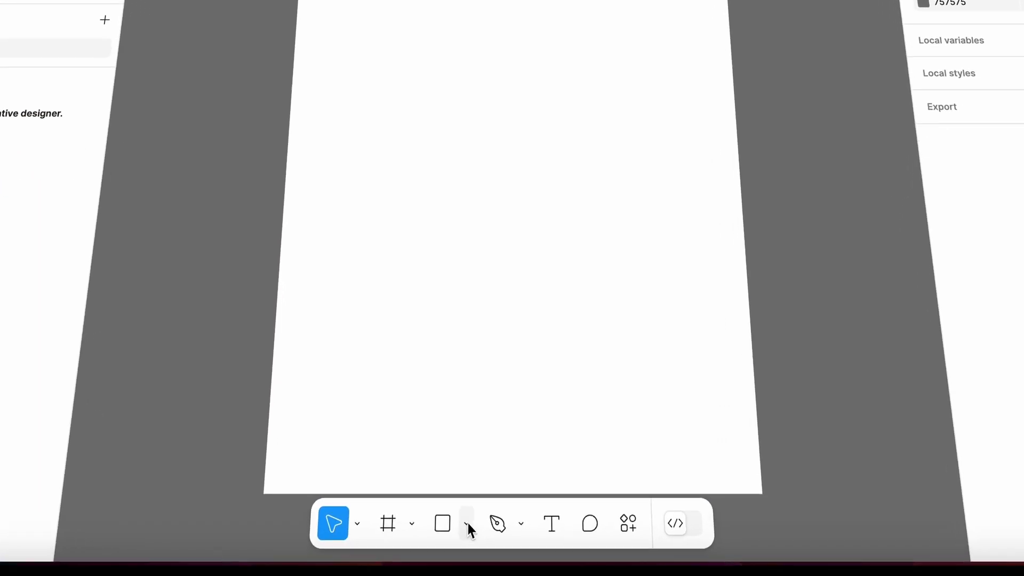
Step: Insert the plate-of-fries PNG image onto the canvas
left_click(454, 522)
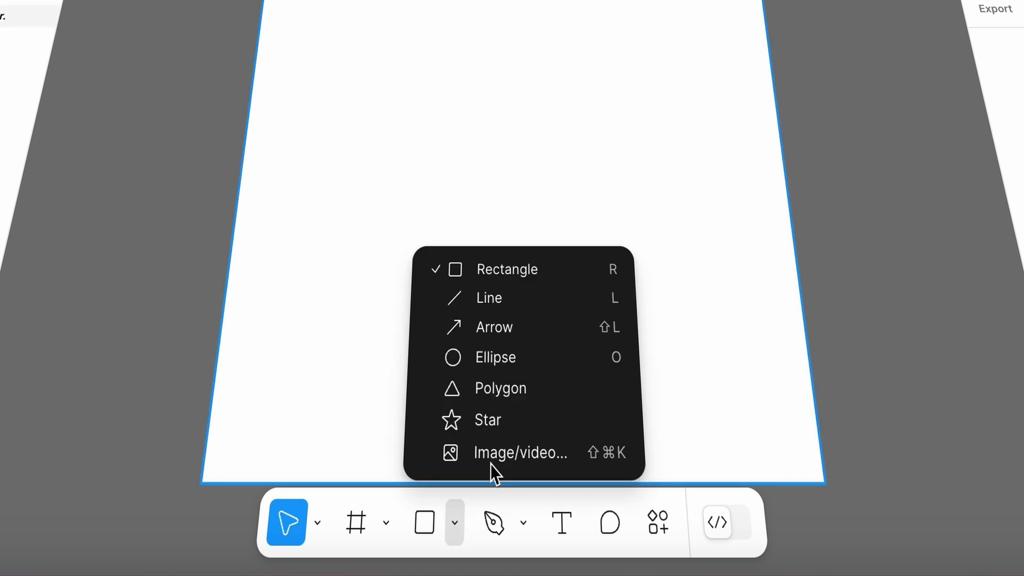
left_click(501, 452)
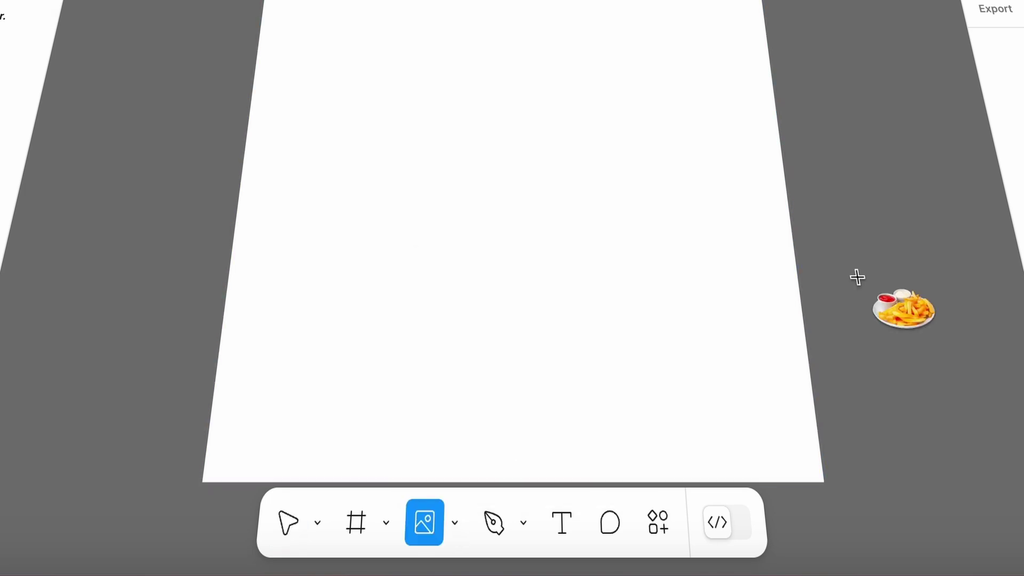
left_click(857, 277)
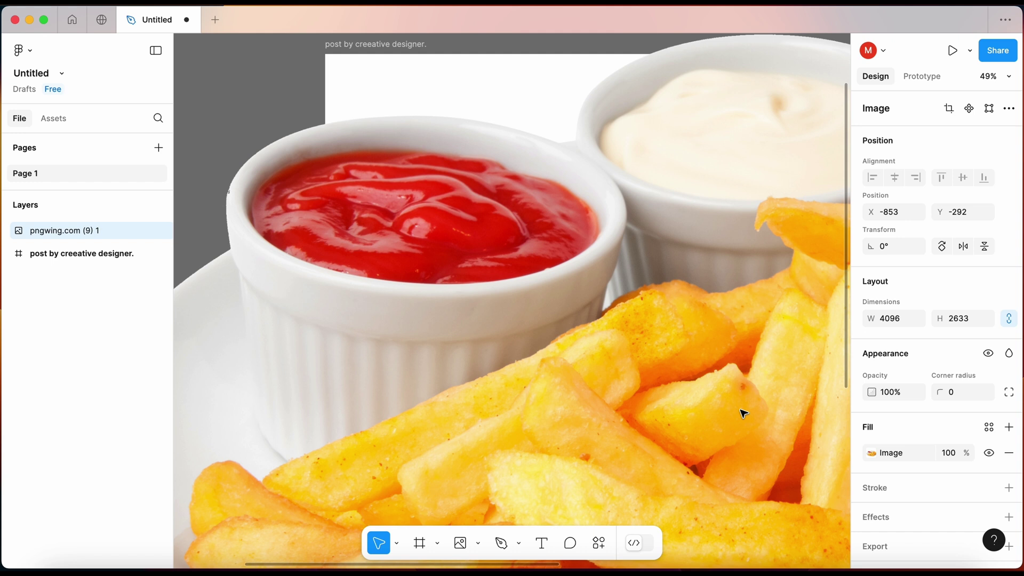
scroll(743, 414, "down", 5)
scroll(743, 413, "right", 3)
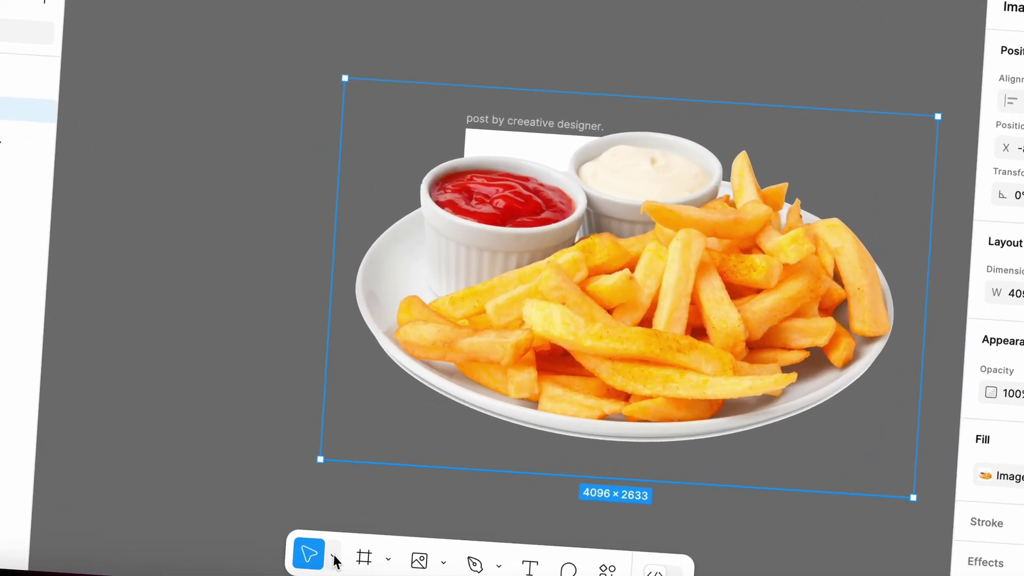
Step: Scale the fries image proportionally to about 933×600 and centre it in the post frame
left_click(332, 559)
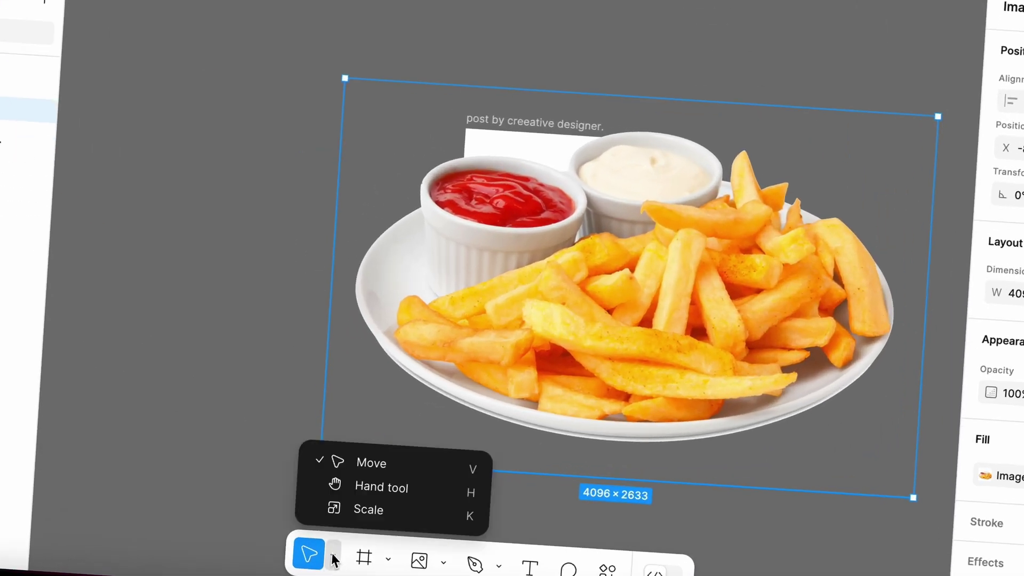
left_click(365, 514)
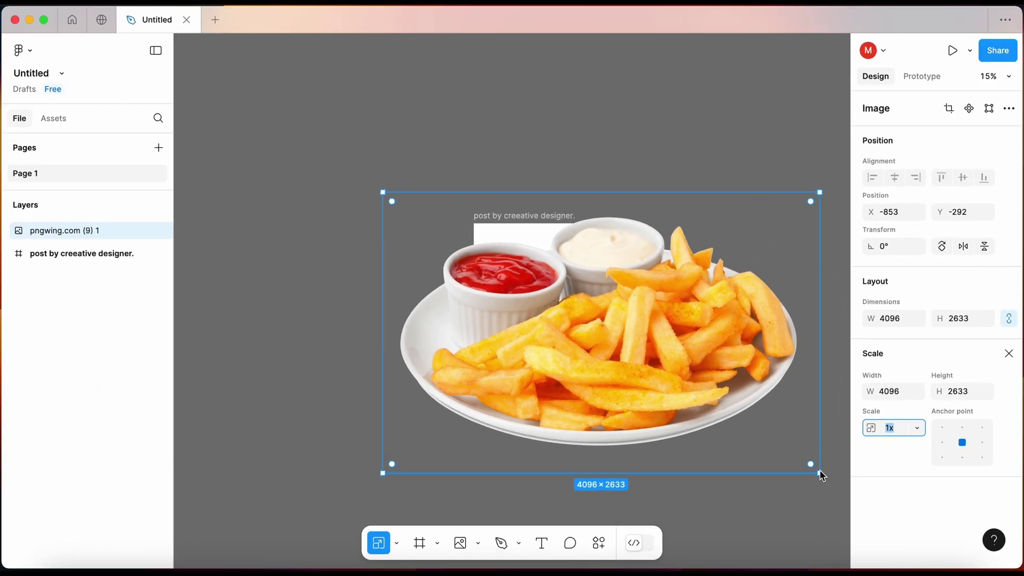
left_click_drag(819, 473, 483, 214)
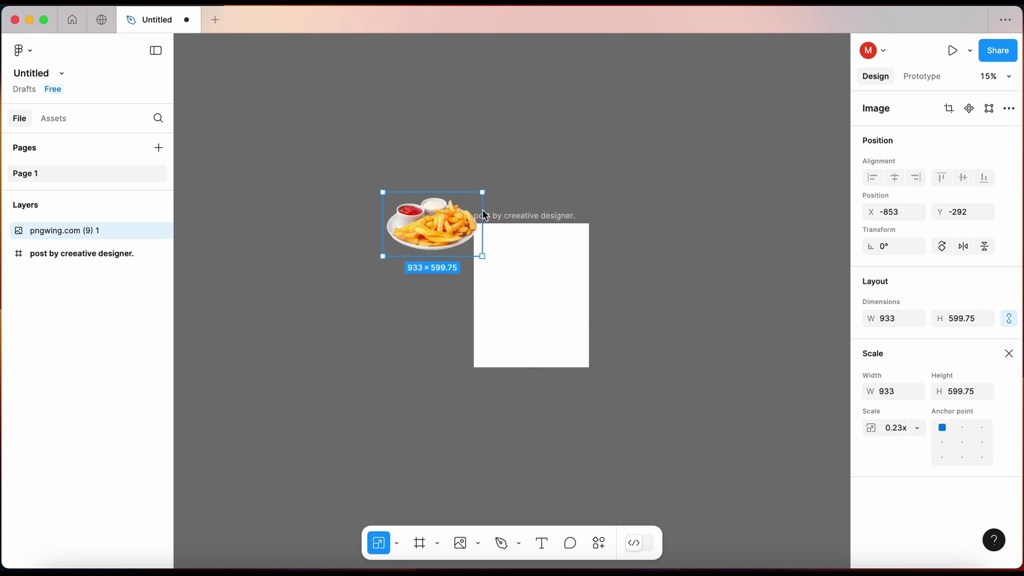
left_click_drag(425, 227, 524, 310)
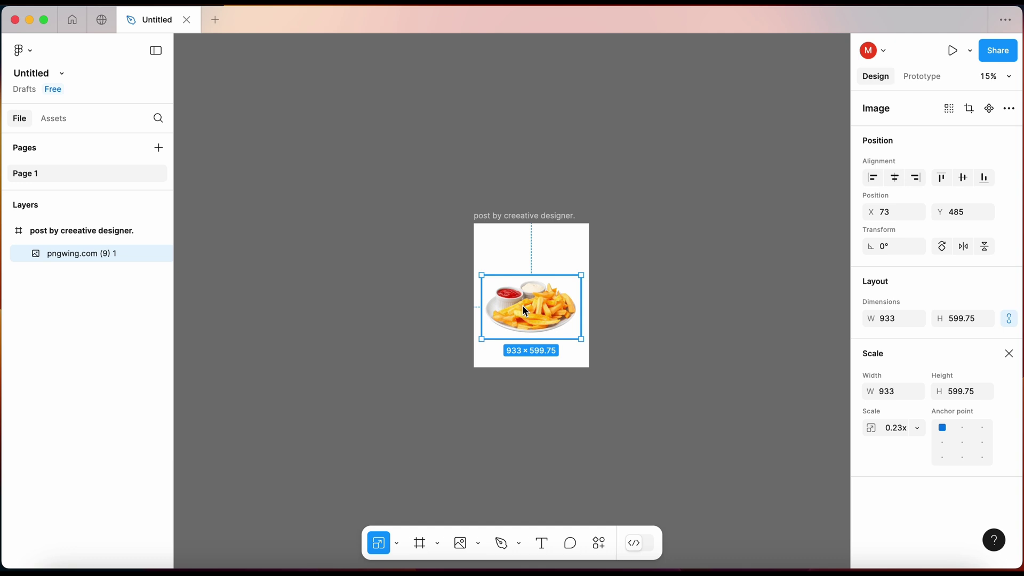
scroll(524, 311, "up", 5)
scroll(523, 309, "up", 1)
scroll(522, 309, "up", 1)
scroll(522, 310, "up", 2)
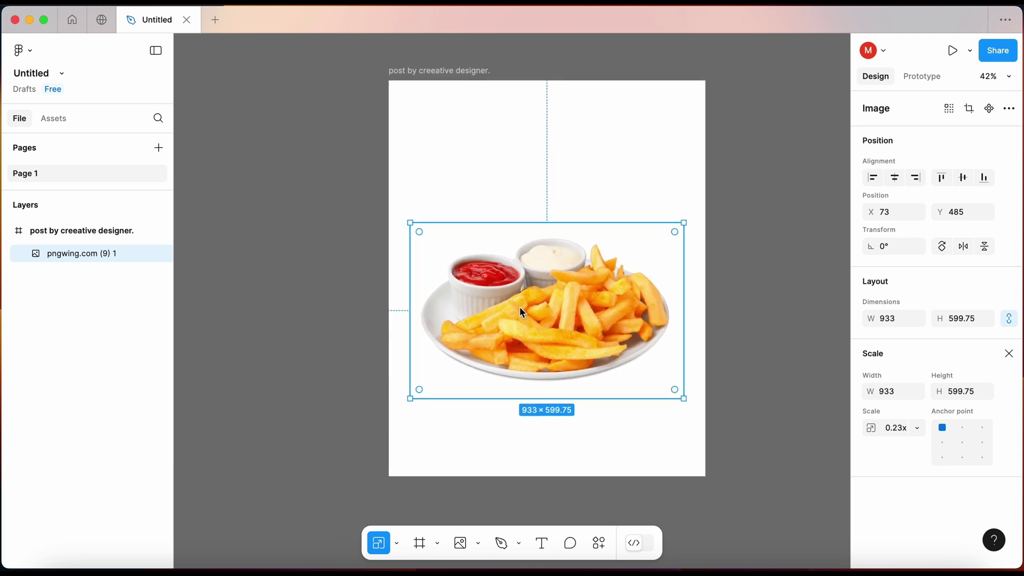
scroll(522, 311, "up", 1)
scroll(521, 312, "up", 1)
scroll(521, 311, "up", 1)
scroll(521, 312, "up", 1)
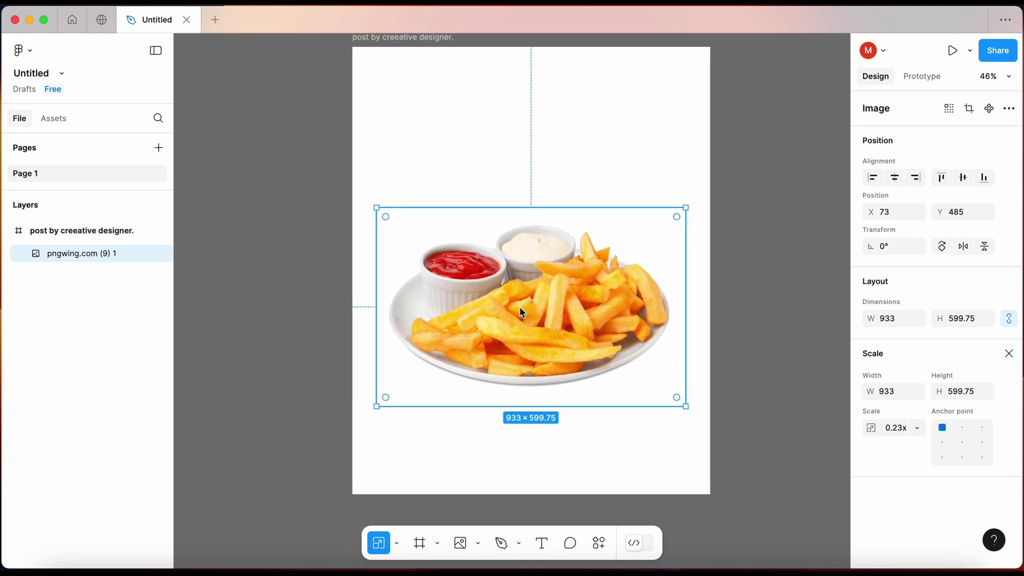
scroll(521, 312, "up", 2)
scroll(521, 312, "down", 1)
scroll(521, 311, "down", 1)
scroll(521, 312, "down", 1)
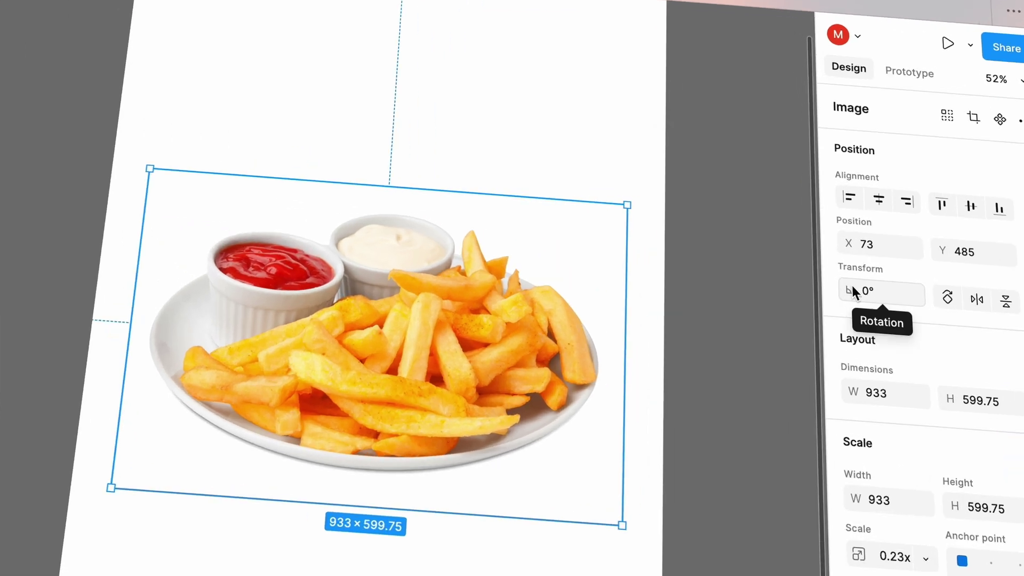
Step: Rotate the fries image 10°, shrink it to 920.94×592, and recentre it at X 35, Y 549.92
left_click_drag(846, 290, 825, 295)
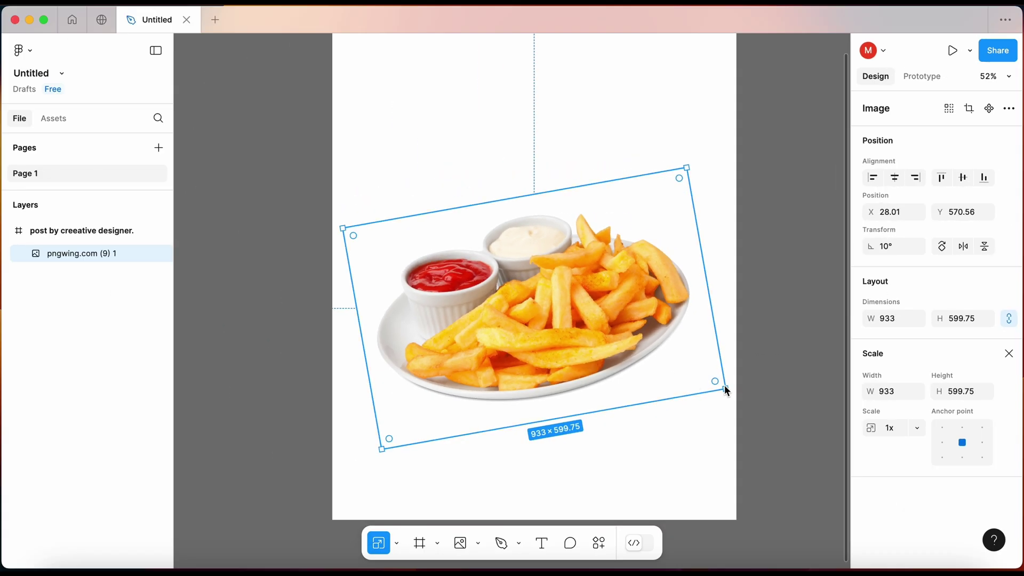
left_click_drag(724, 386, 721, 382)
mouse_move(558, 326)
left_mouse_down()
mouse_move(570, 330)
mouse_move(560, 320)
left_mouse_up()
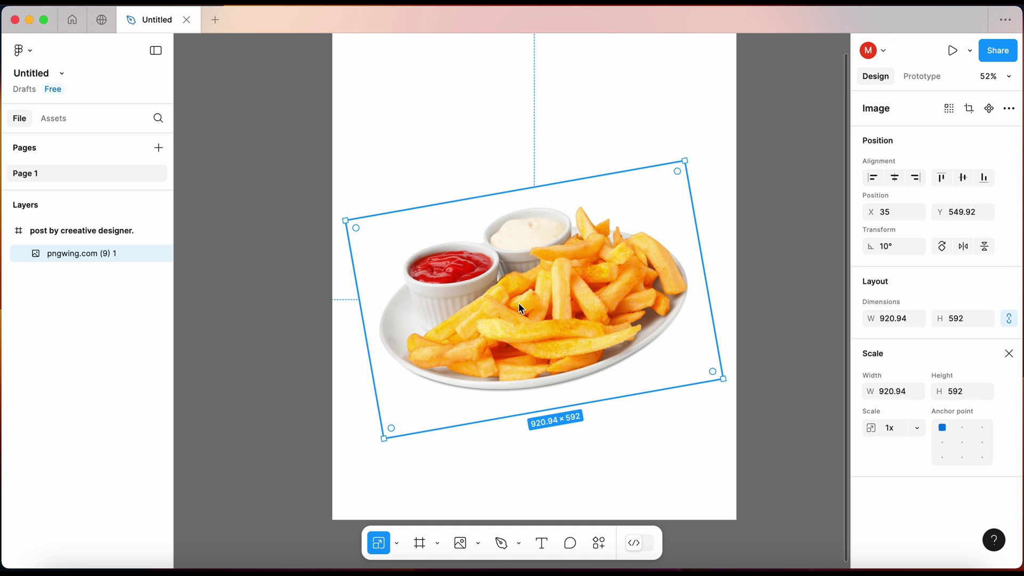
left_click(769, 354)
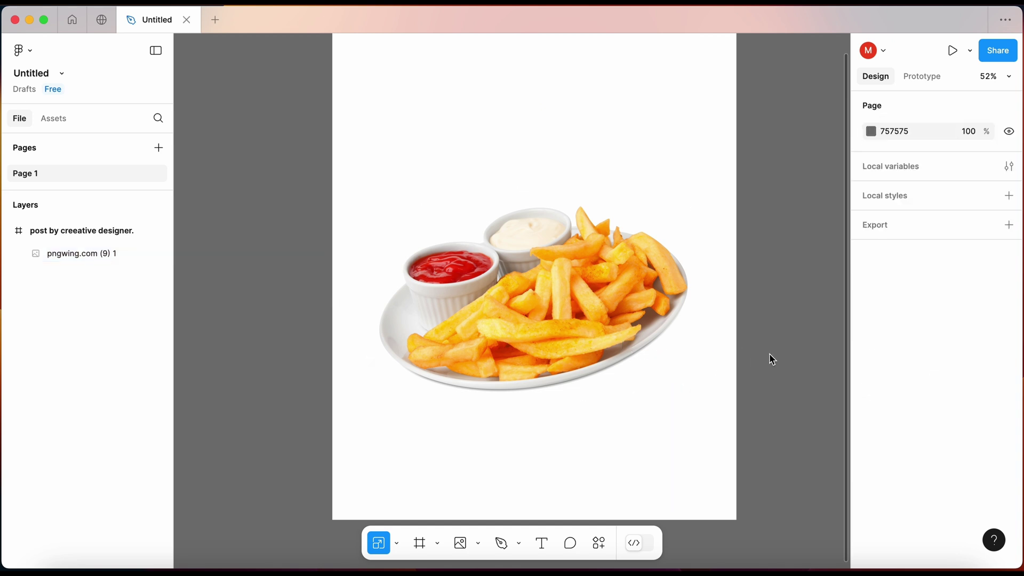
scroll(769, 353, "down", 3)
scroll(769, 354, "up", 2)
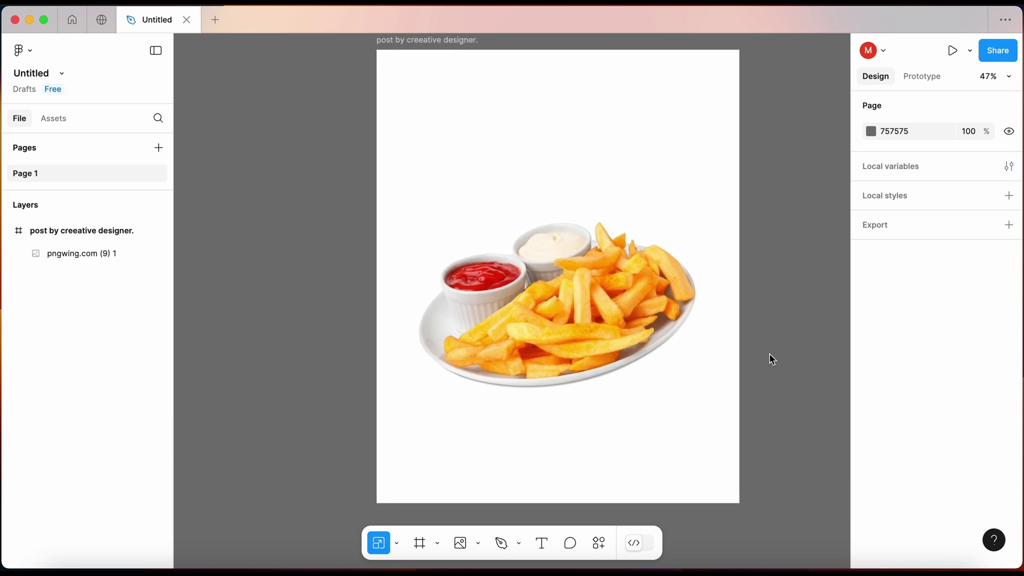
scroll(769, 354, "up", 1)
scroll(771, 359, "down", 1)
scroll(771, 358, "right", 1)
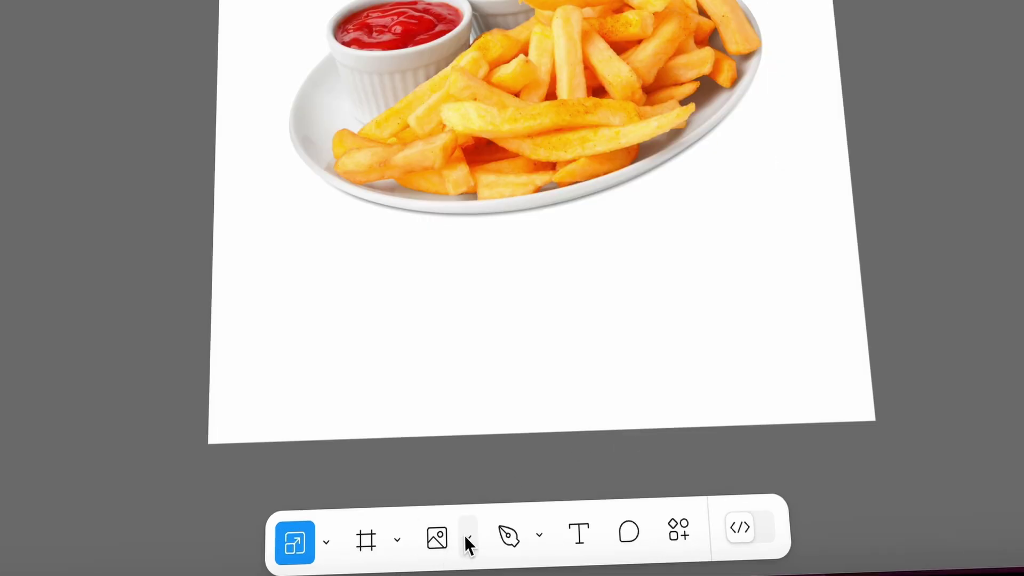
Step: Draw a rectangle across the lower part of the post
left_click(466, 537)
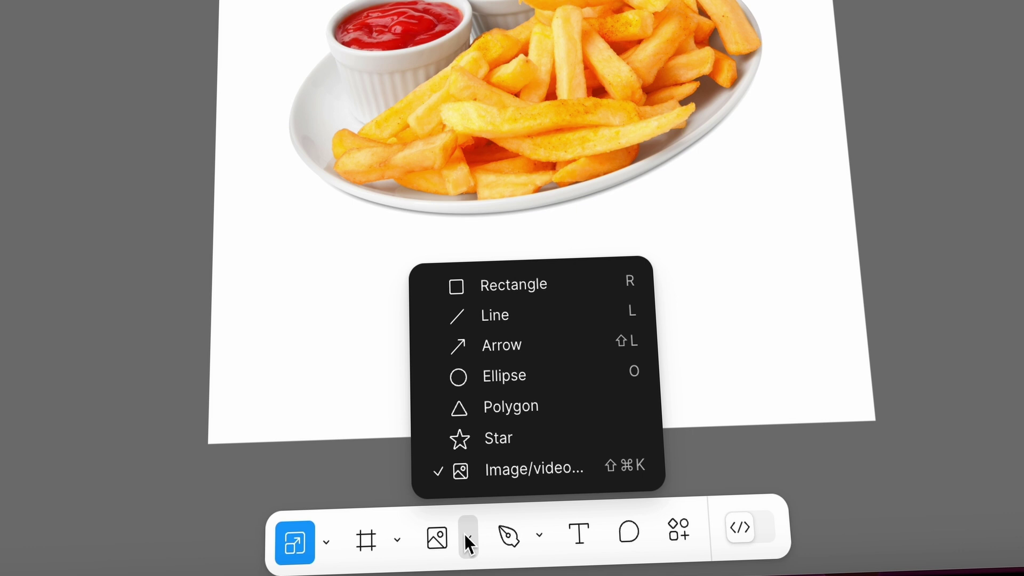
left_click(520, 283)
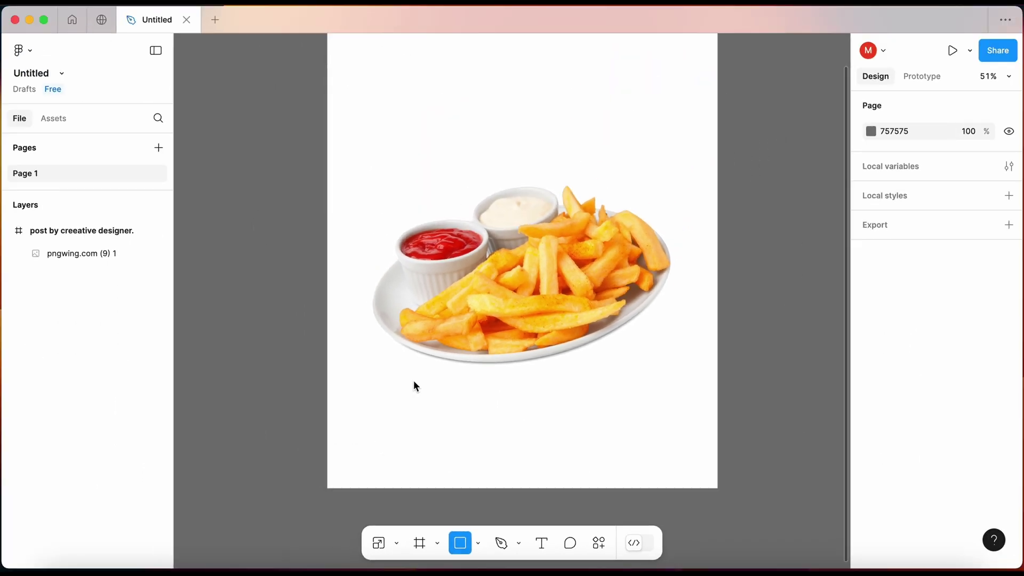
mouse_move(318, 334)
left_mouse_down()
mouse_move(715, 496)
mouse_move(739, 518)
left_mouse_up()
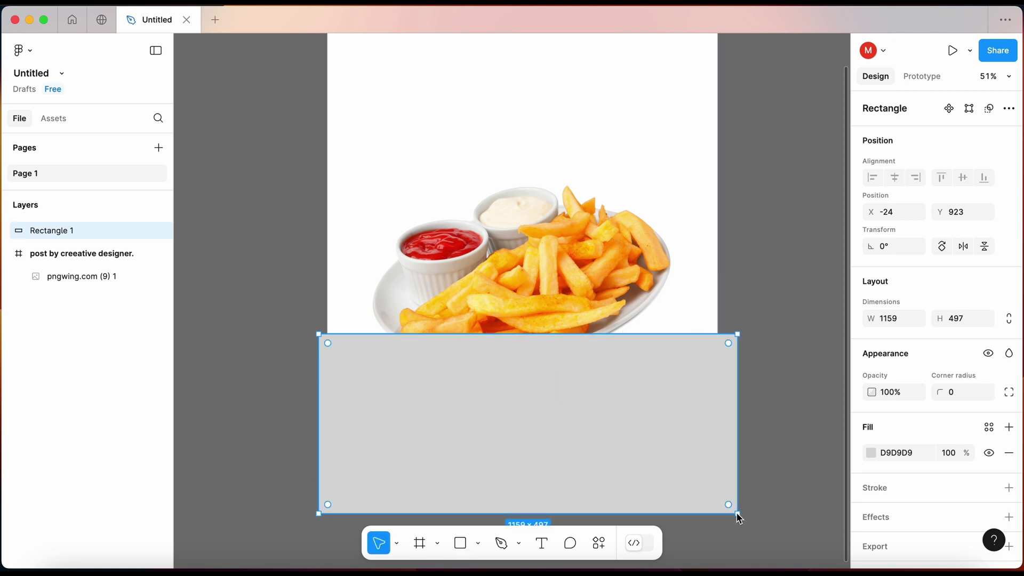
Step: Fill the rectangle with cream FBF6E9 sampled from the photo's mayo
left_click(871, 452)
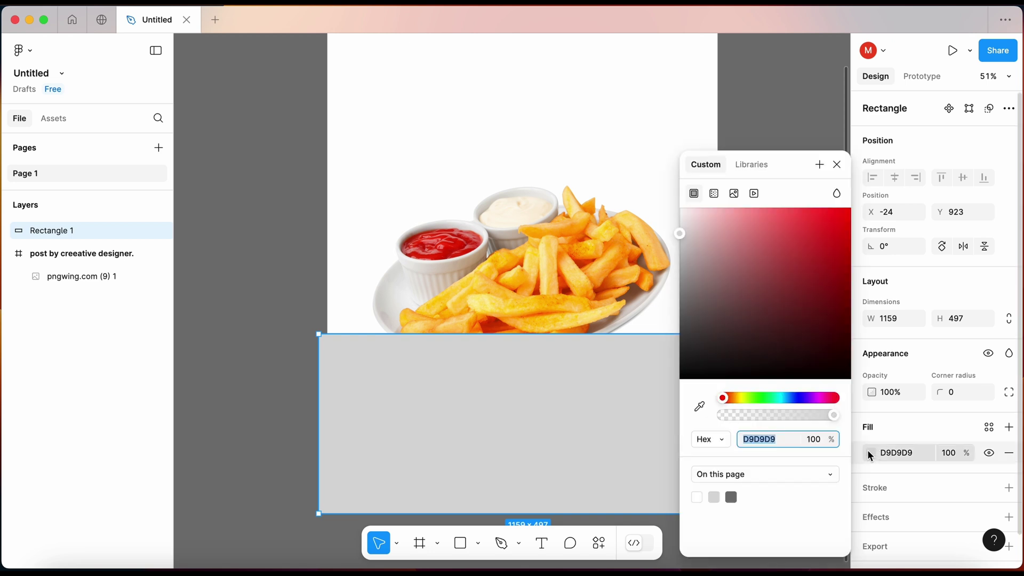
left_click(700, 407)
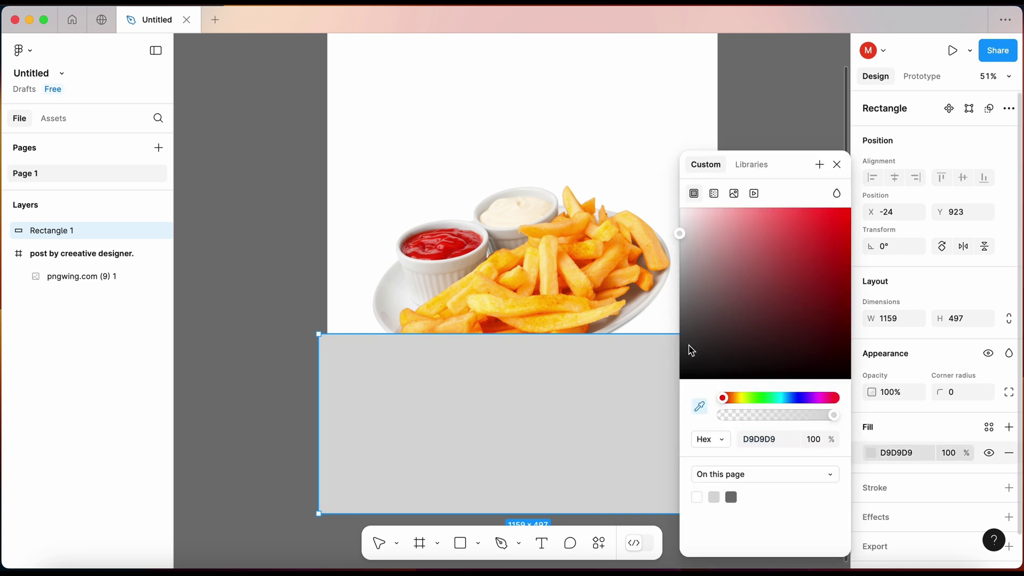
left_click(499, 210)
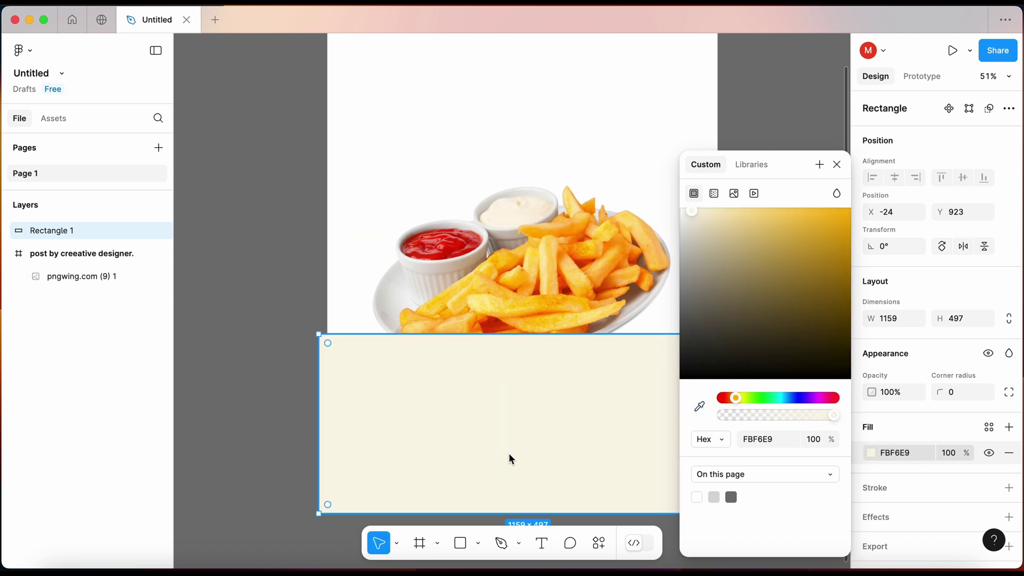
left_click(836, 164)
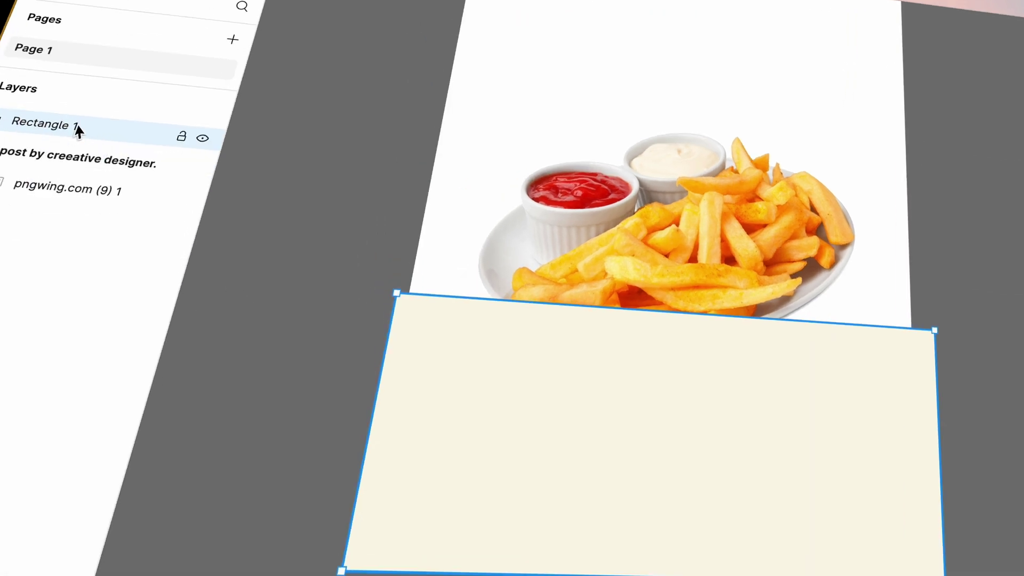
Step: Stack the fries image layer pngwing.com (9) 1 above Rectangle 1 in Layers
mouse_move(77, 131)
left_mouse_down()
mouse_move(114, 207)
mouse_move(117, 138)
left_mouse_up()
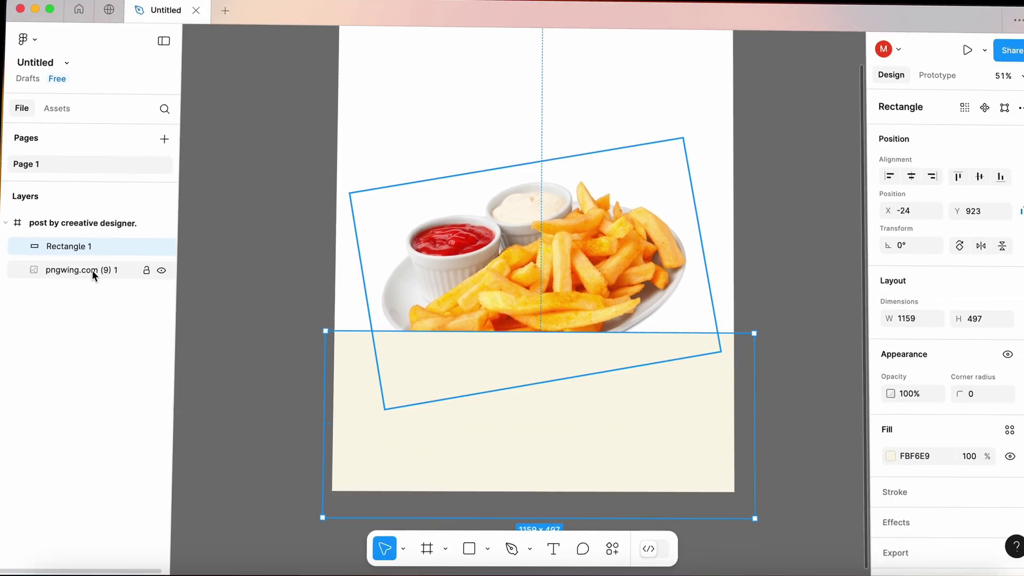
left_click(92, 273)
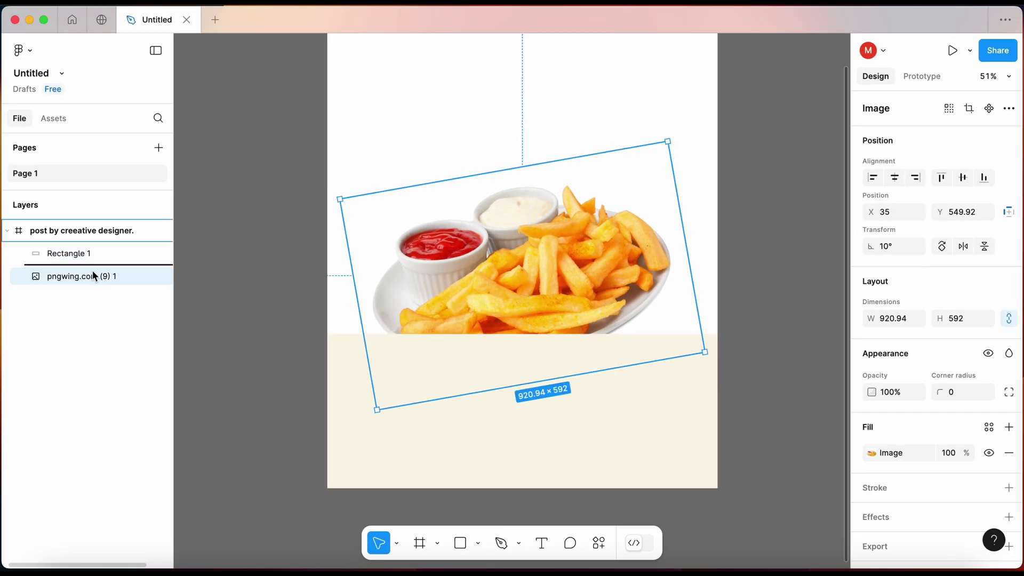
left_click_drag(94, 246, 94, 247)
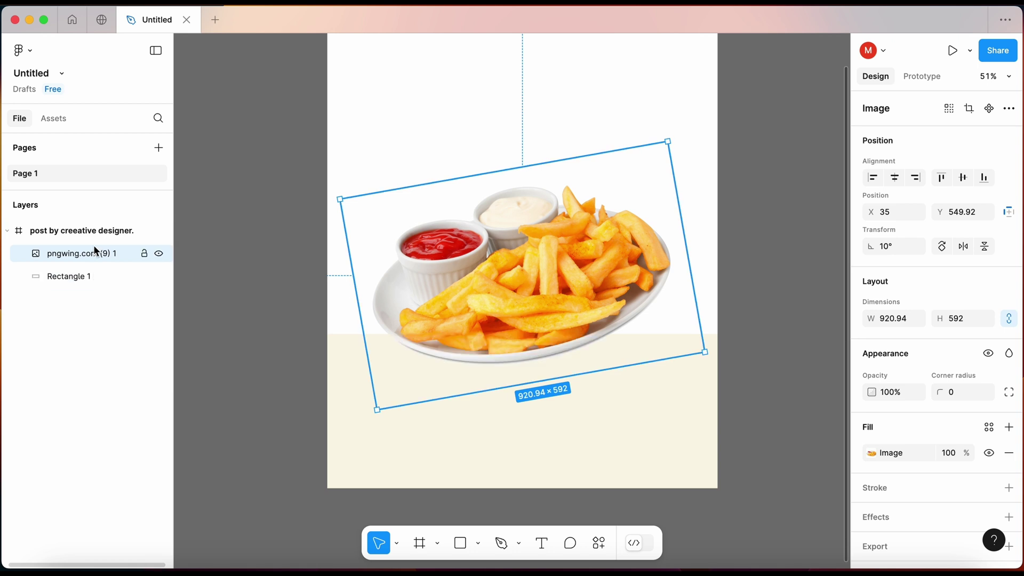
left_click(267, 361)
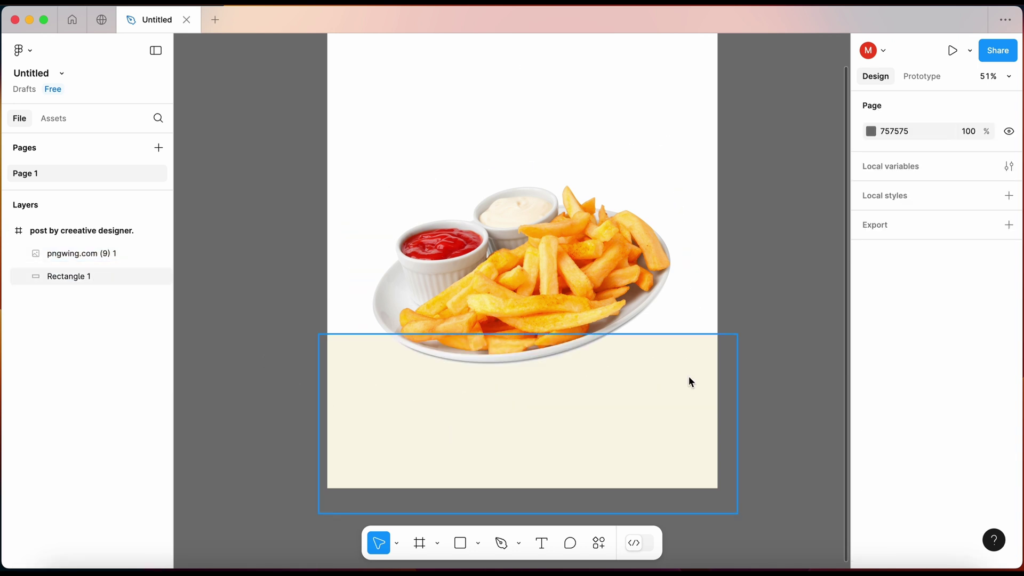
scroll(778, 363, "up", 1)
scroll(773, 362, "up", 1)
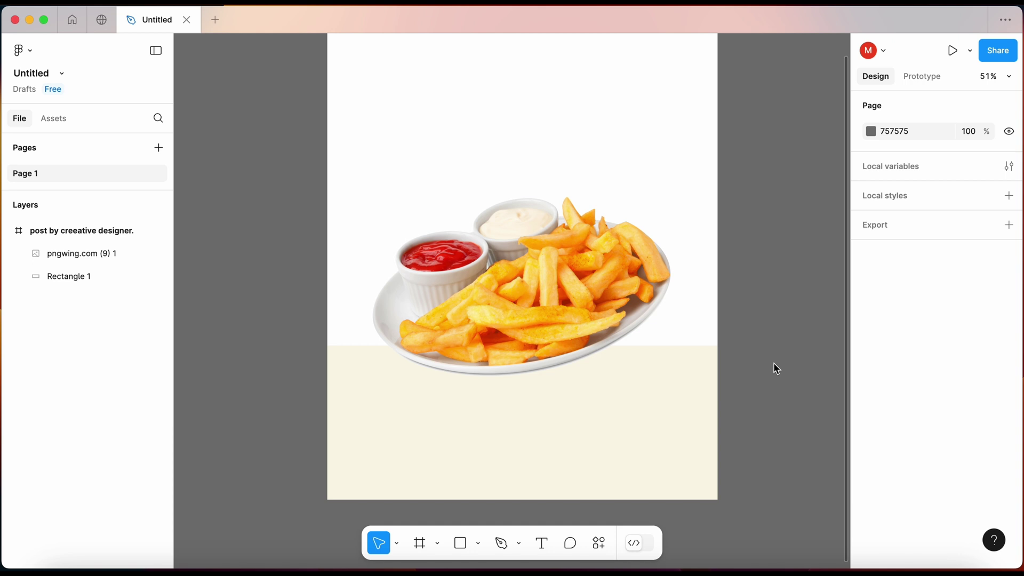
scroll(776, 368, "up", 1)
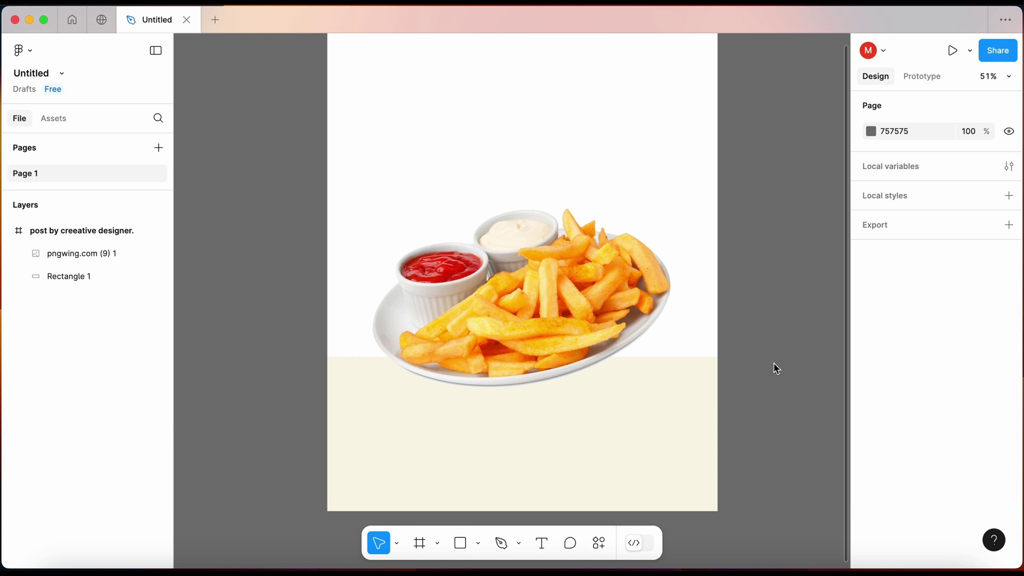
scroll(776, 368, "up", 1)
scroll(777, 368, "up", 1)
scroll(776, 368, "up", 1)
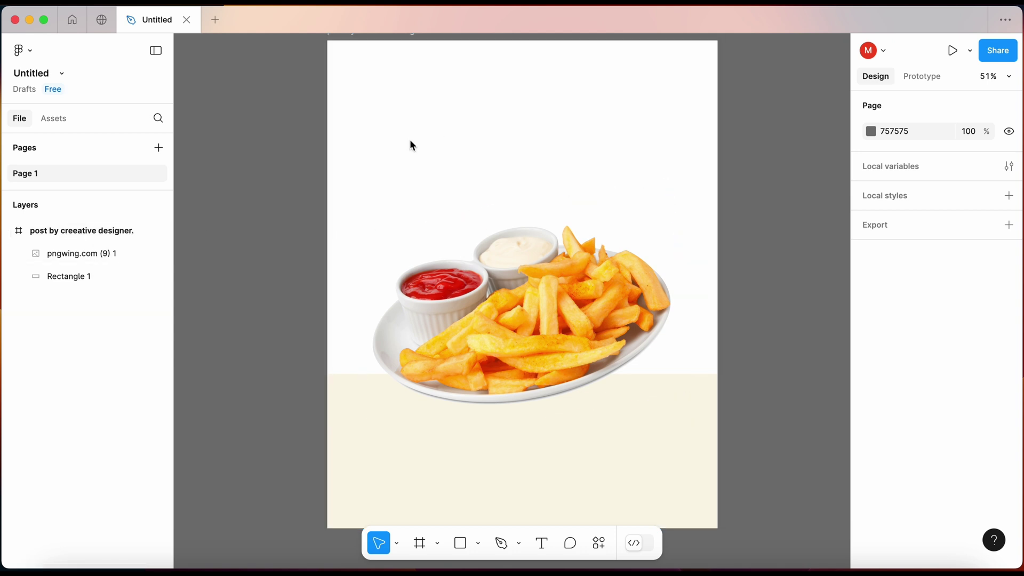
left_click(93, 230)
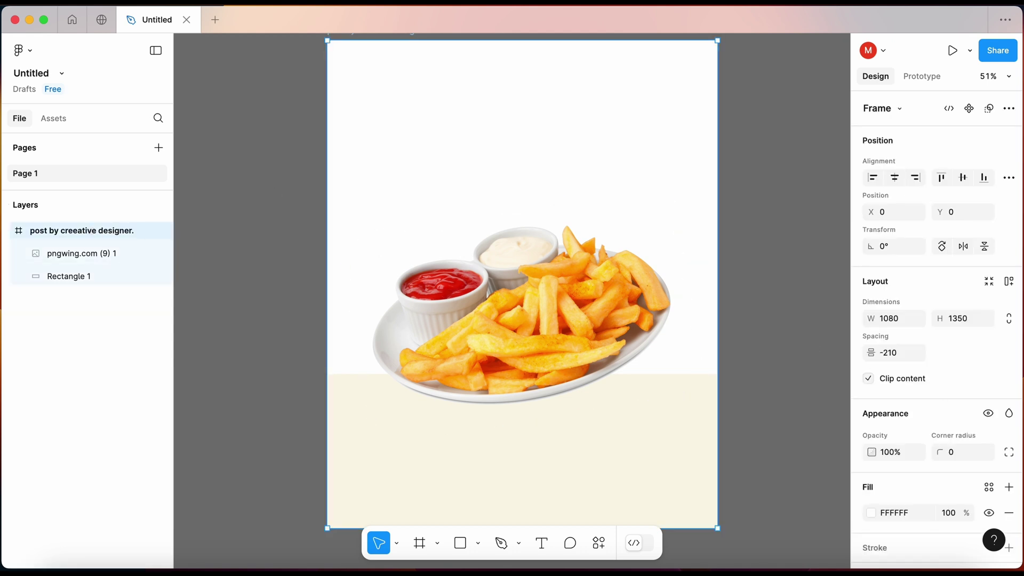
scroll(901, 494, "down", 2)
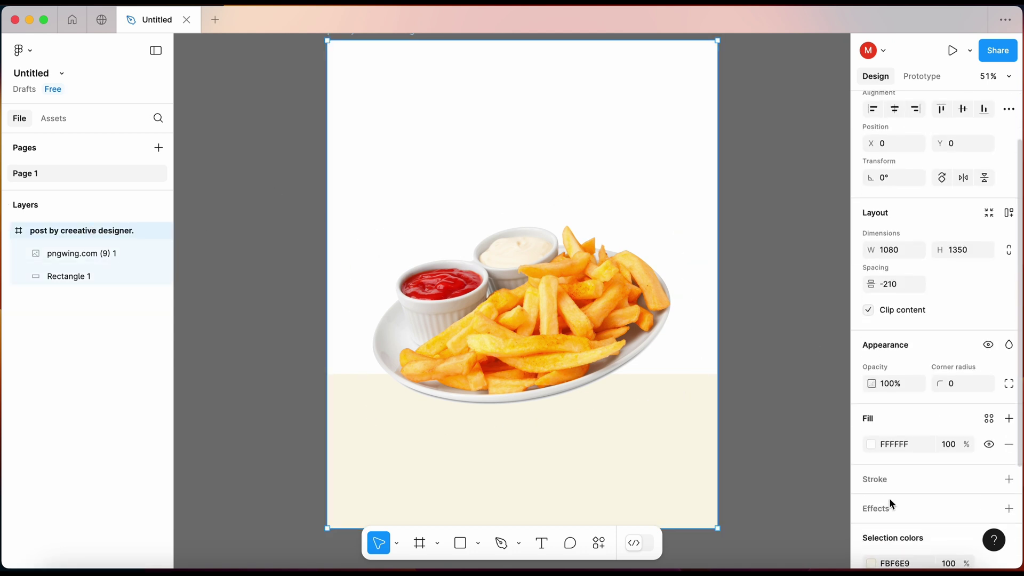
Step: Change the frame fill to a linear gradient with the 100% stop set to deep orange FB5900
left_click(871, 444)
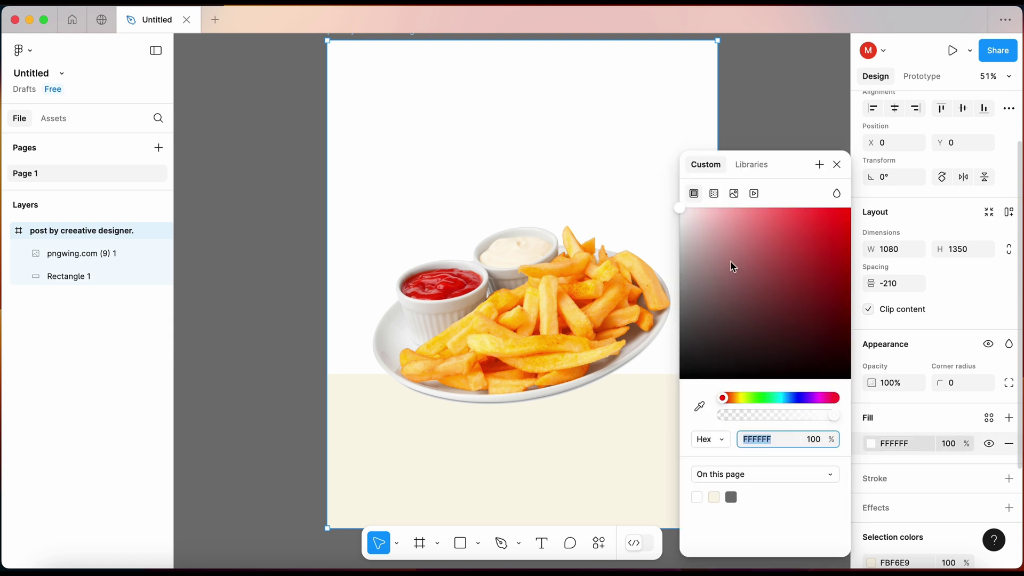
left_click(712, 193)
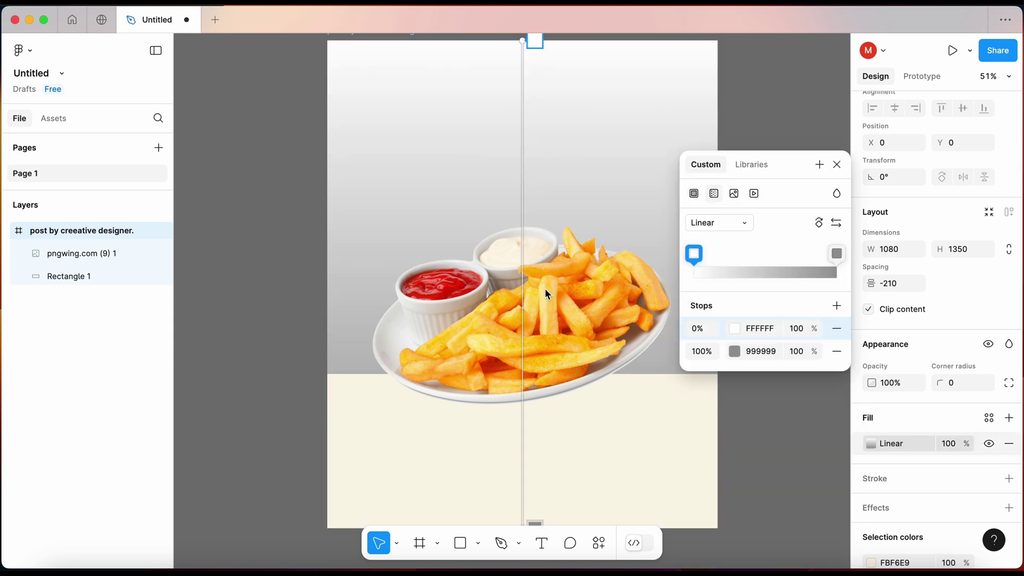
left_click(735, 352)
left_click_drag(603, 192, 334, 200)
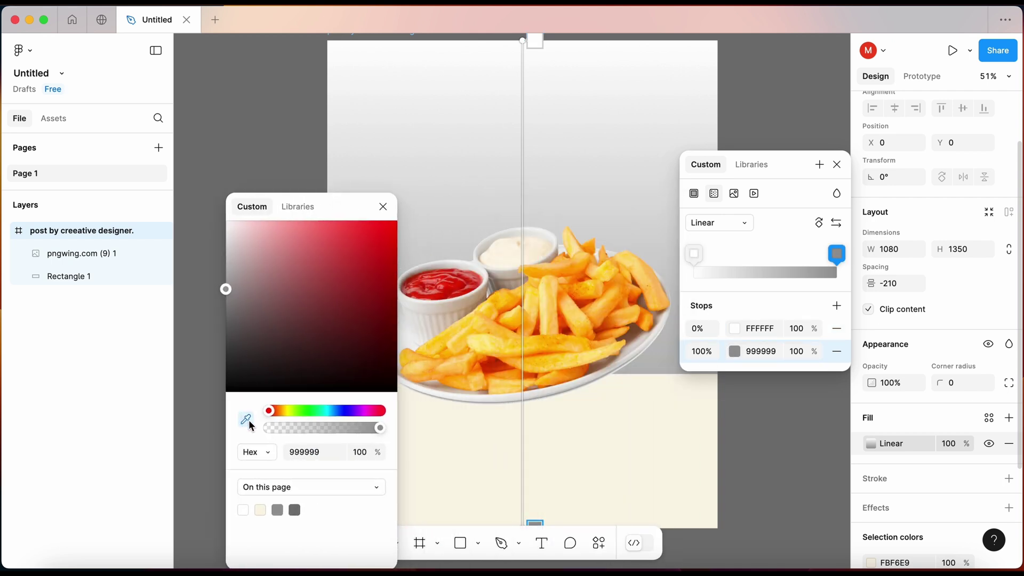
left_click(246, 419)
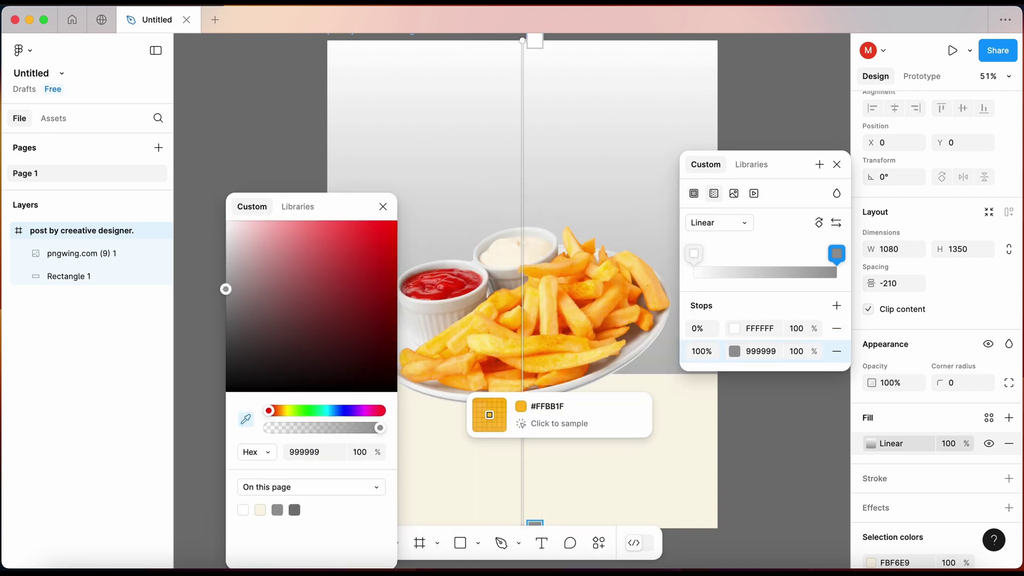
left_click(486, 356)
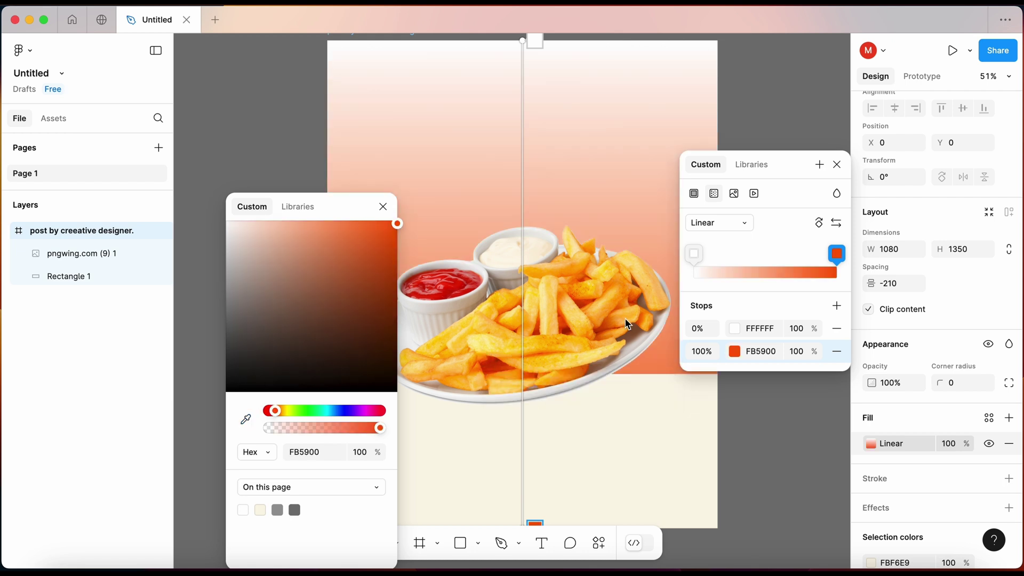
Step: Set the gradient's 0% stop to pale yellow-orange FCD385
left_click(694, 253)
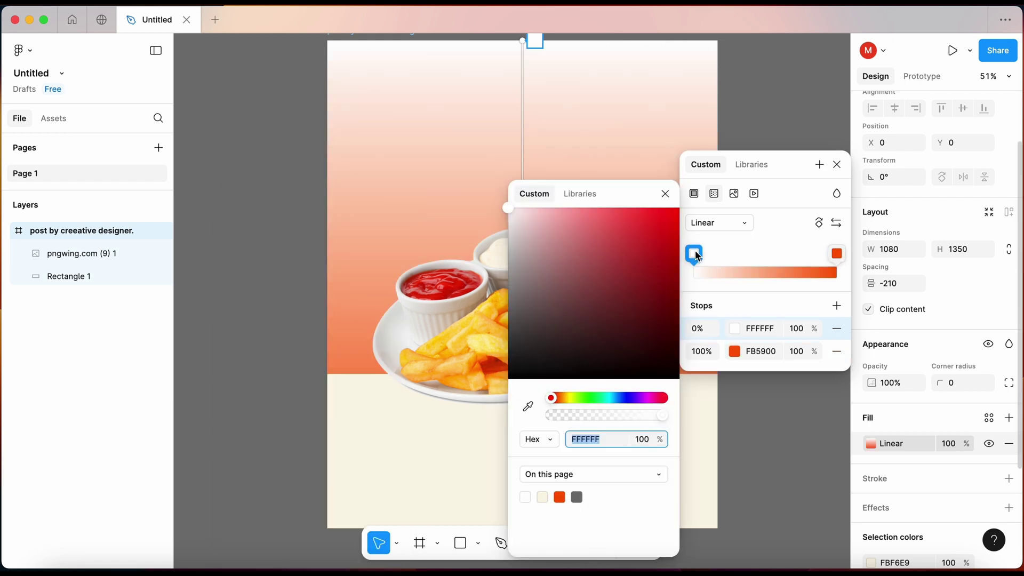
left_click(735, 329)
left_click_drag(608, 193, 265, 220)
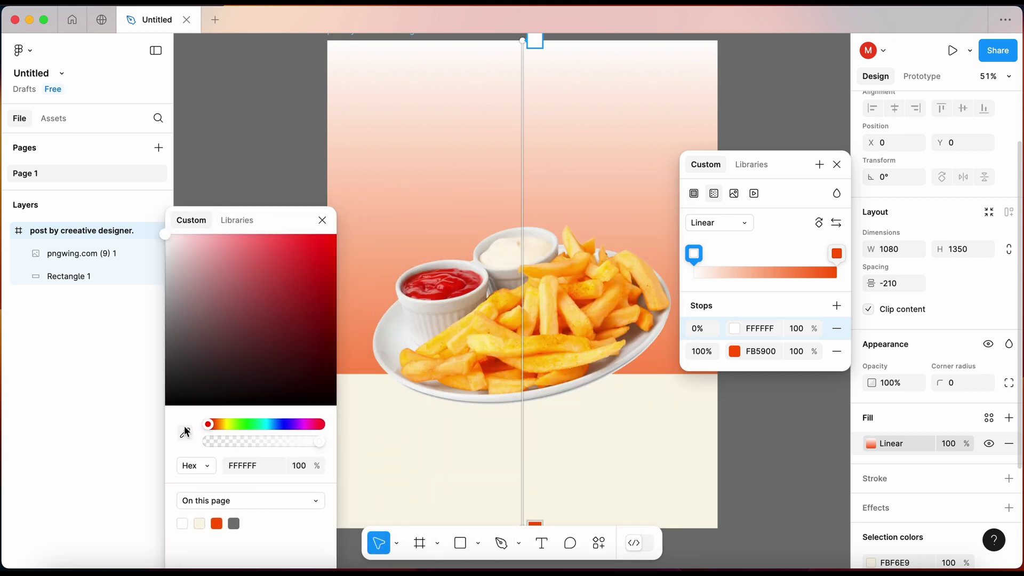
left_click(185, 430)
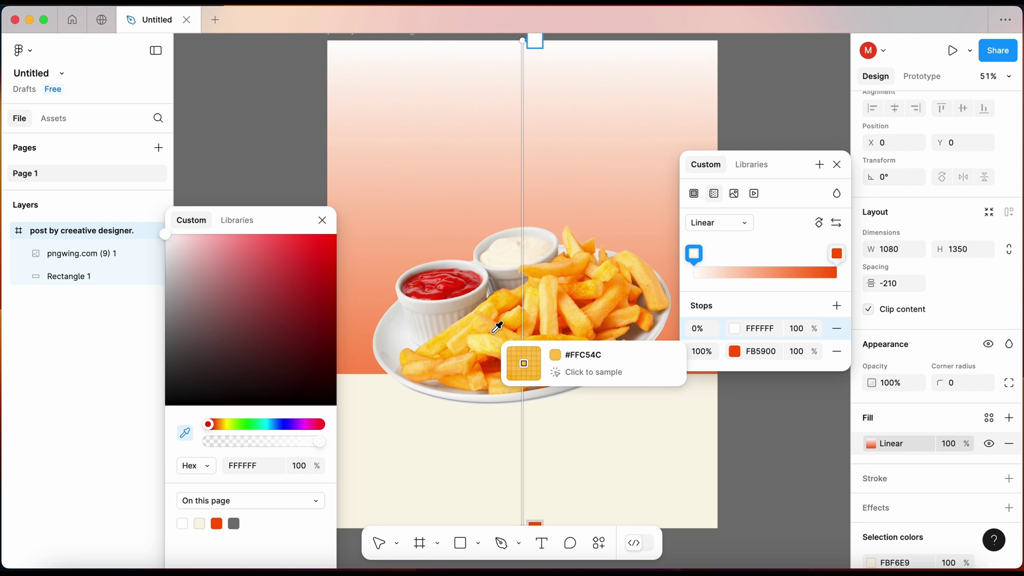
left_click(488, 322)
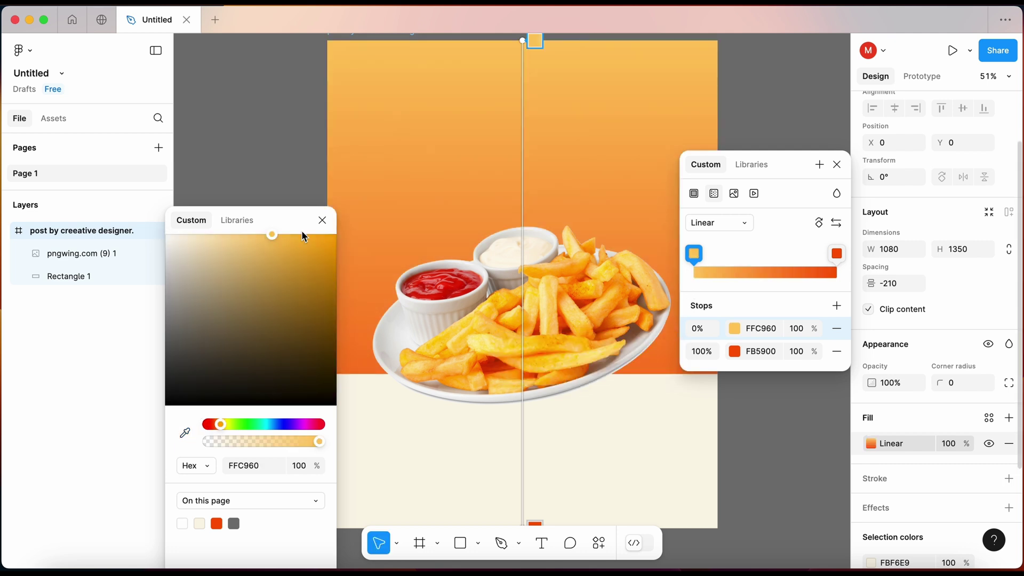
left_click_drag(264, 240, 249, 241)
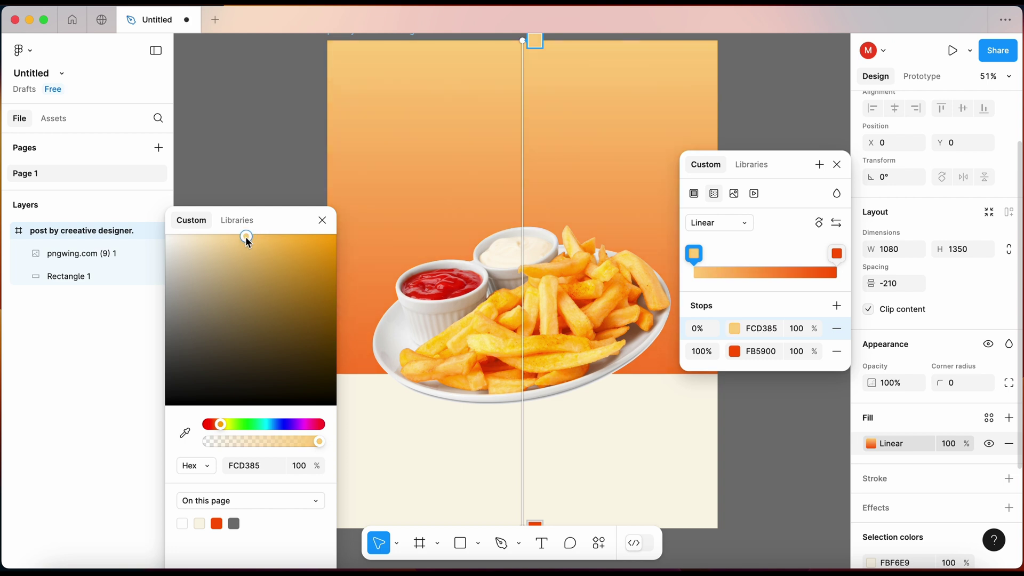
left_click(322, 220)
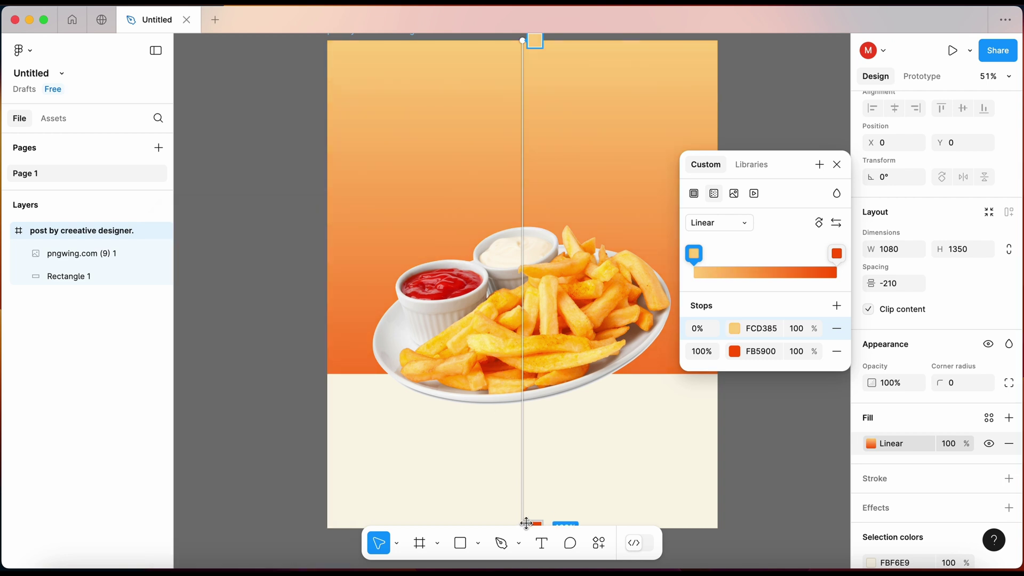
Step: Drag the gradient's end handle upward to make it run vertically
scroll(527, 524, "down", 5)
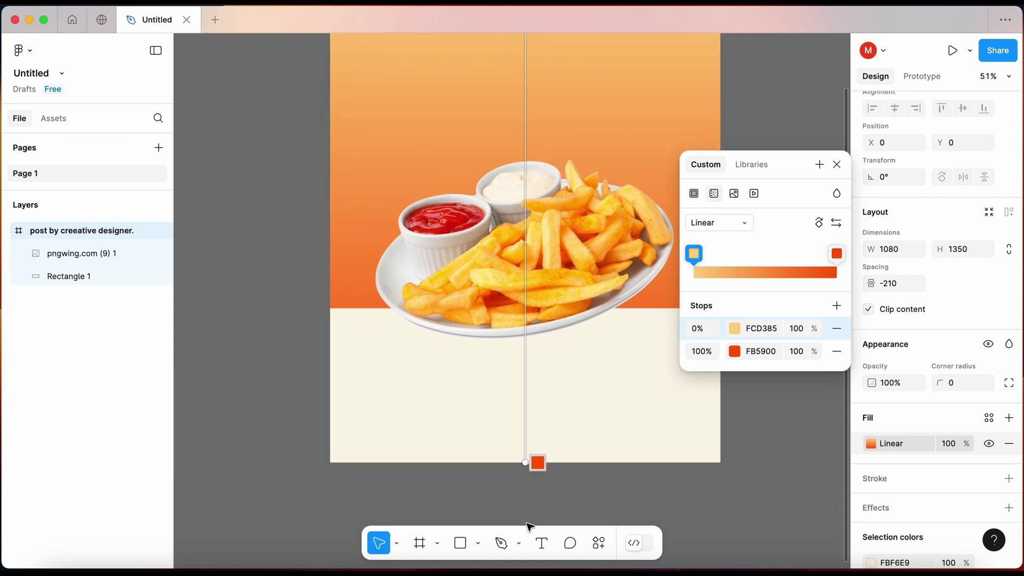
left_click_drag(525, 463, 527, 427)
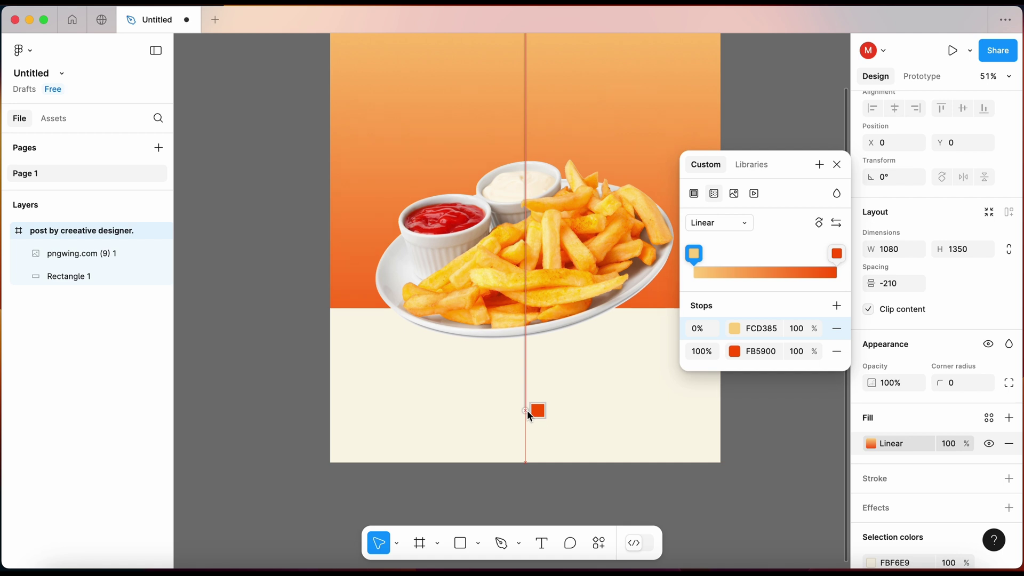
left_click_drag(527, 411, 527, 411)
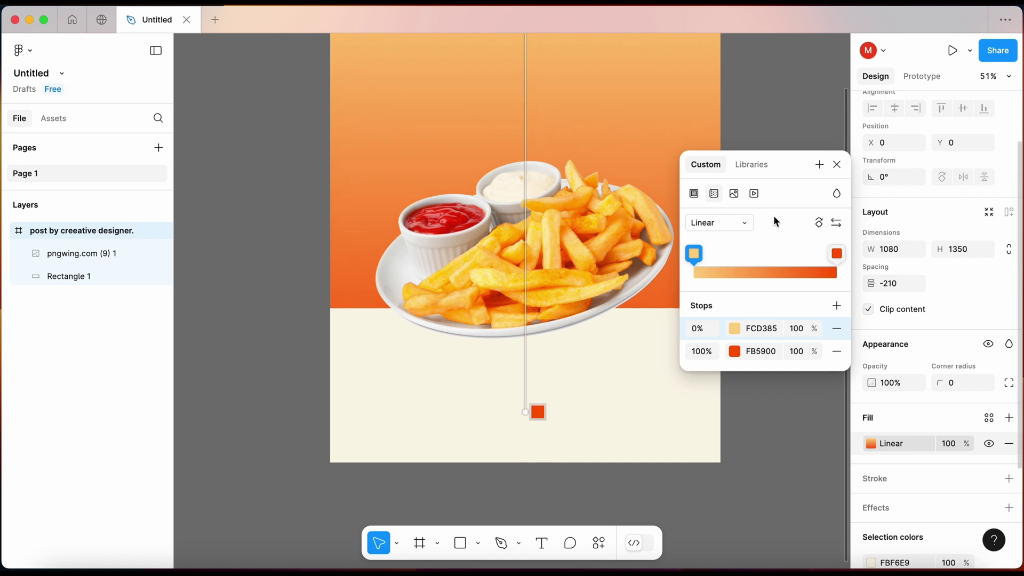
left_click(837, 165)
Step: Lock the pngwing.com (9) 1 fries image and Rectangle 1 layers
left_click(797, 198)
scroll(797, 198, "up", 5)
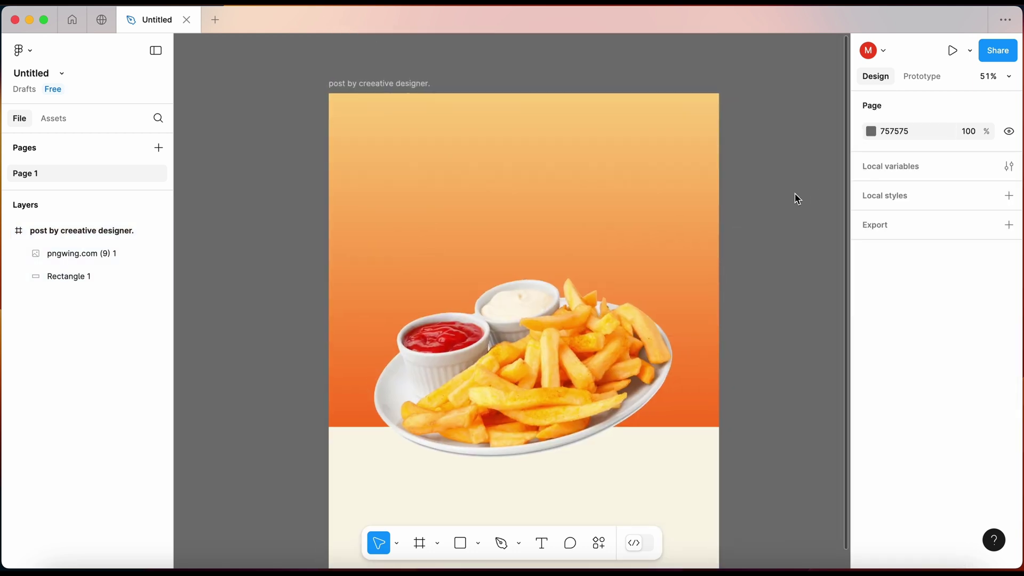
scroll(797, 198, "down", 2)
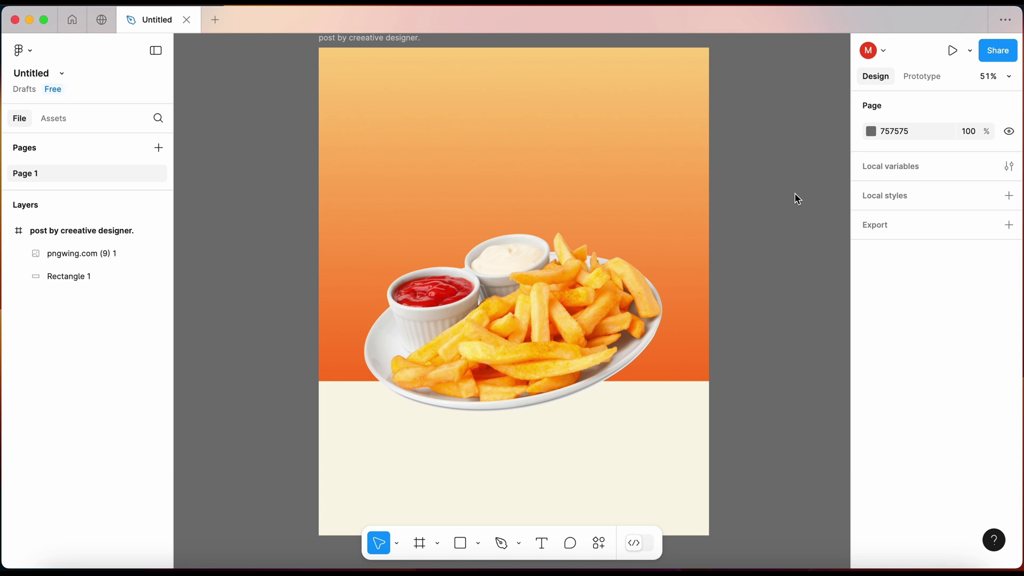
left_click(551, 352)
left_click(145, 254)
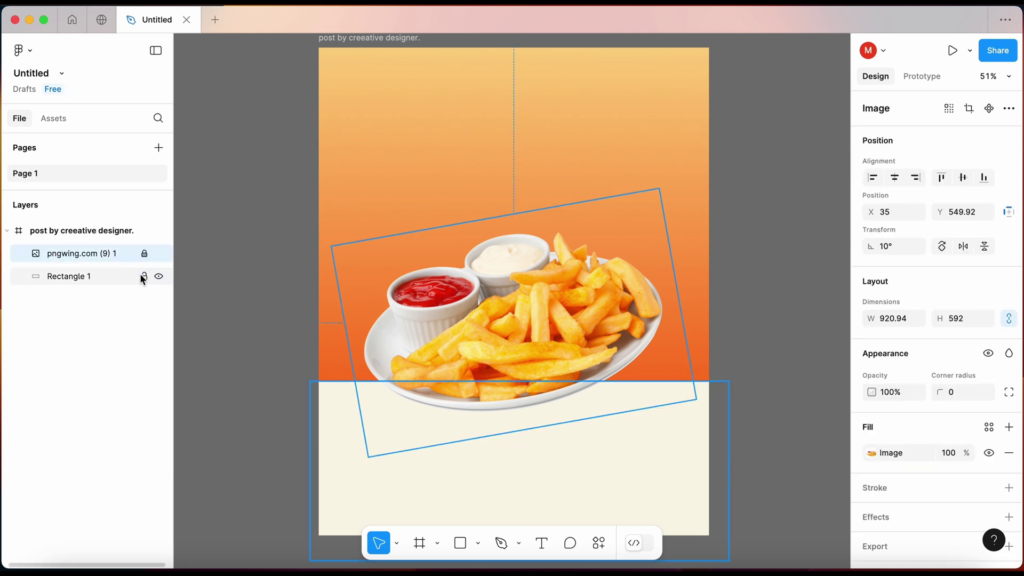
left_click(143, 276)
left_click(281, 308)
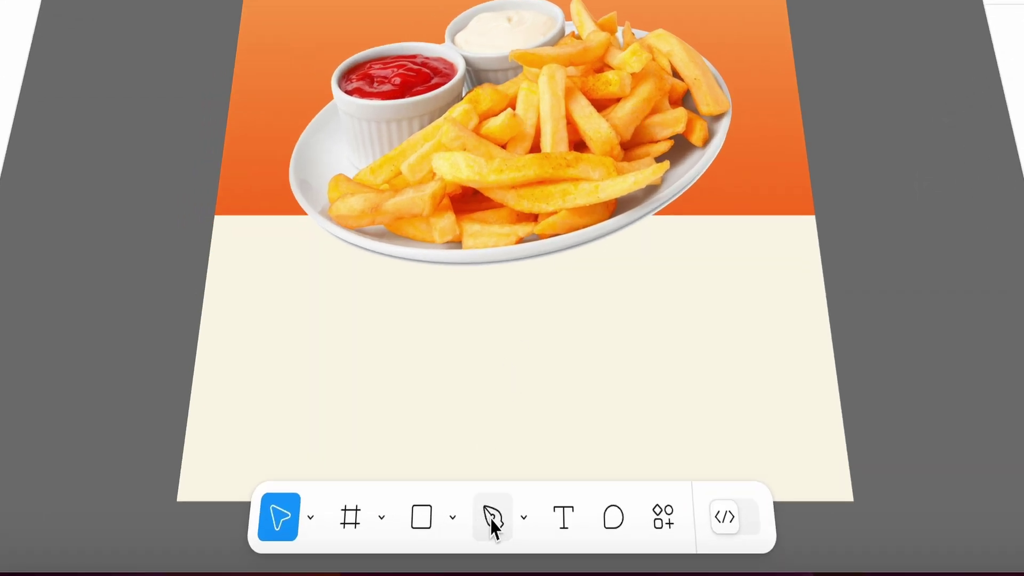
Step: Trace a closed curved Pen path, Vector 1, along the plate's lower right edge
left_click(486, 517)
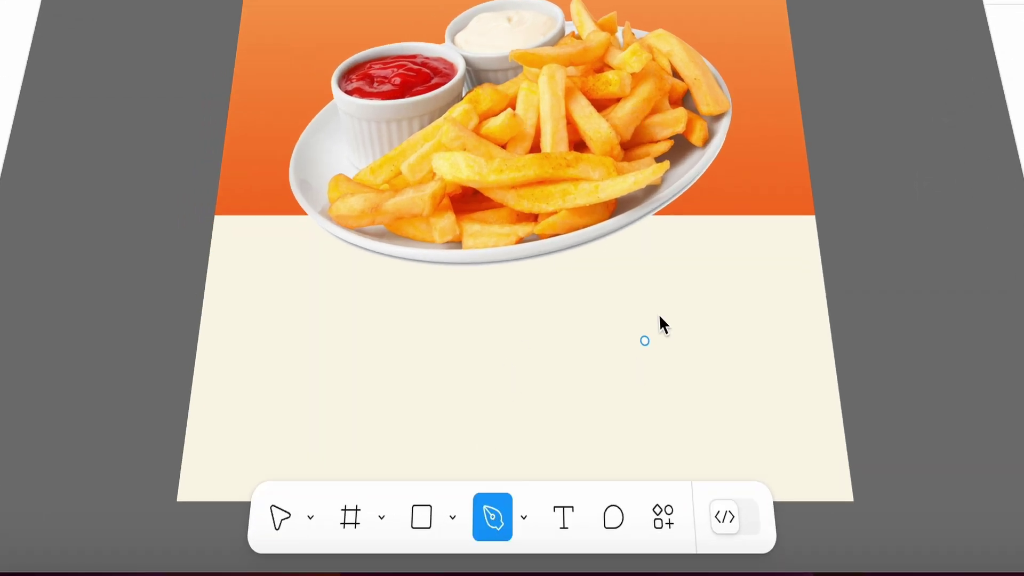
left_click(510, 238)
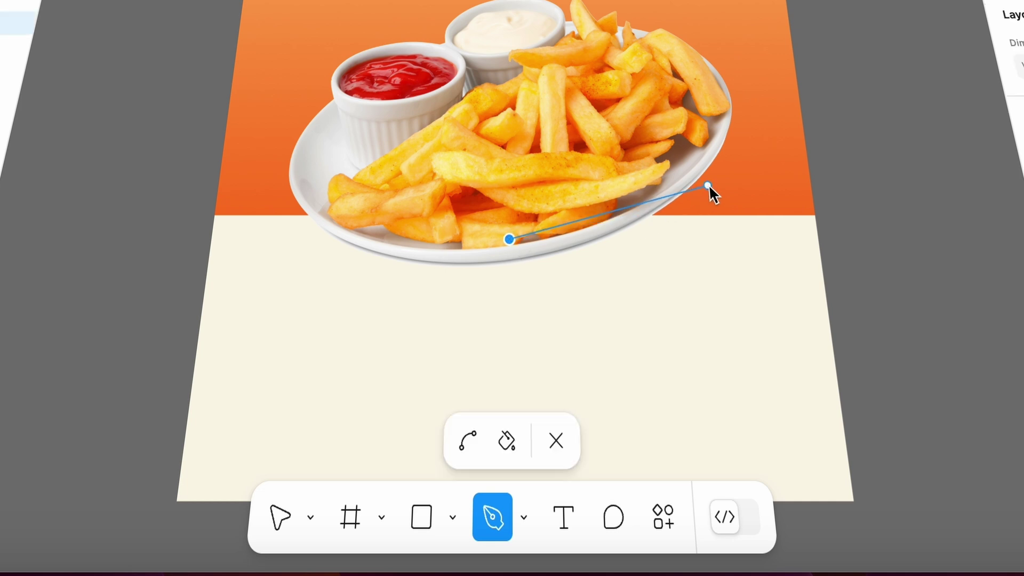
mouse_move(708, 185)
left_mouse_down()
mouse_move(731, 181)
mouse_move(791, 209)
left_mouse_up()
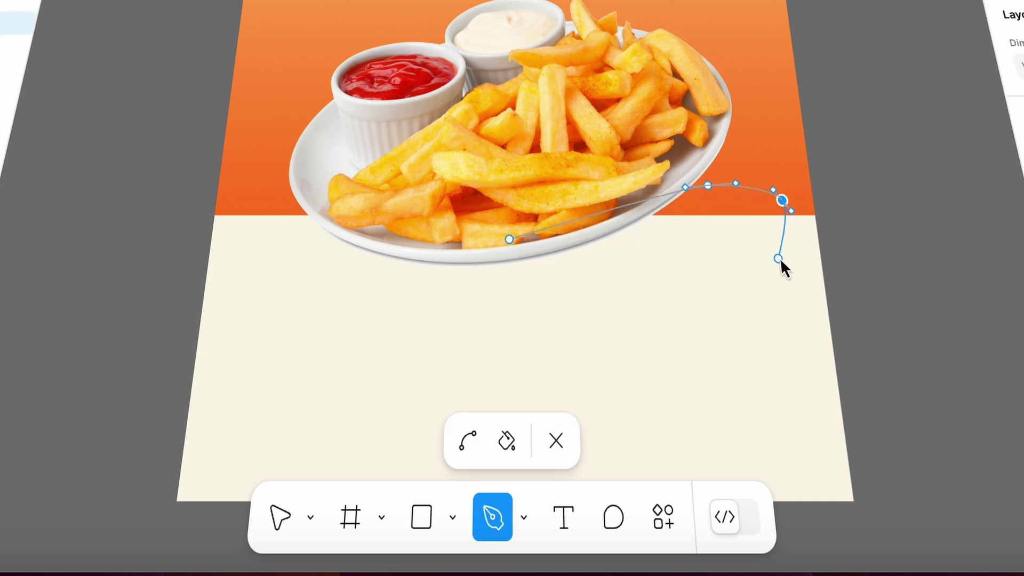
left_click_drag(778, 258, 755, 272)
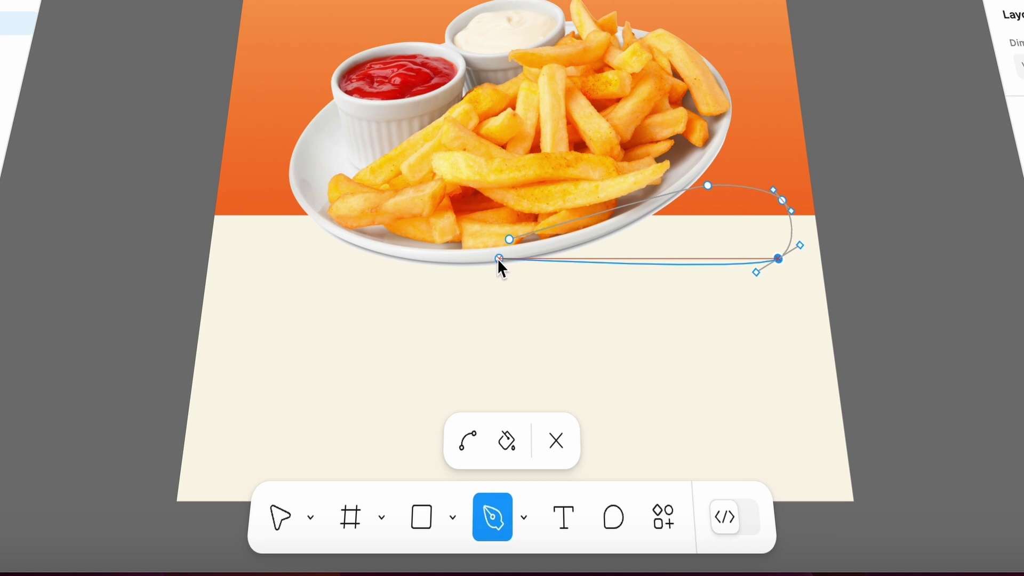
left_click(473, 258)
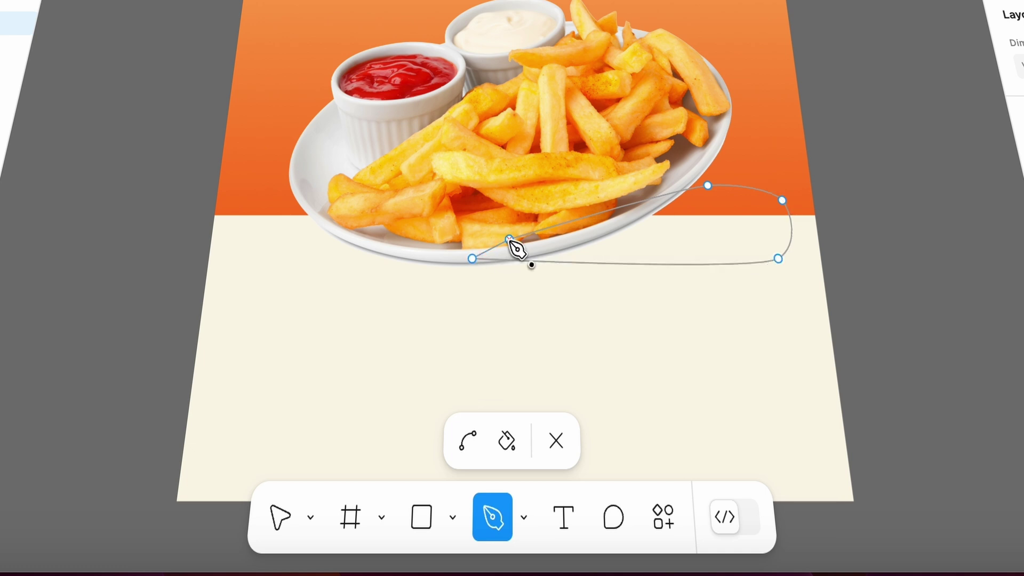
left_click(509, 239)
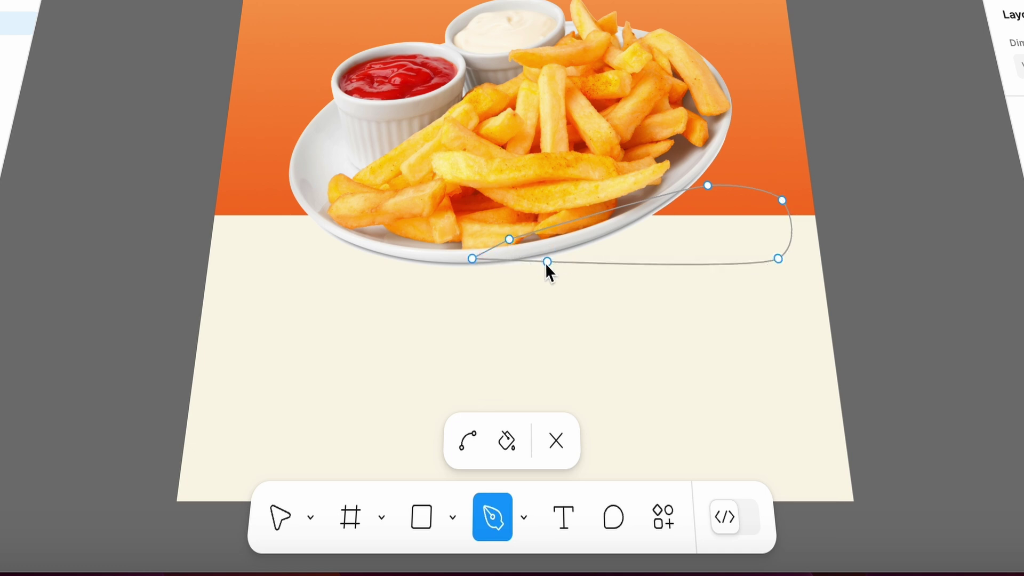
left_click(558, 437)
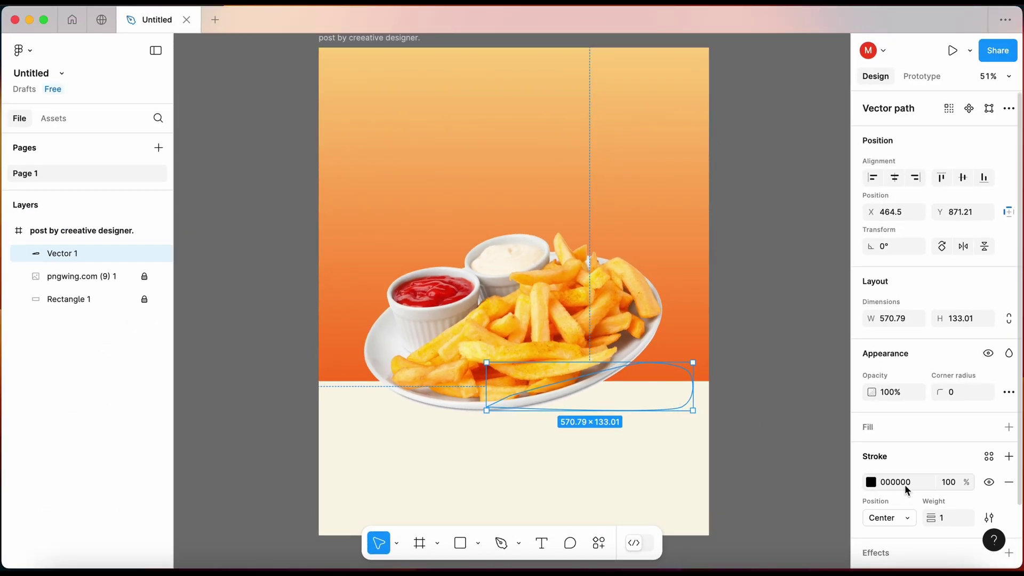
Step: Remove Vector 1's stroke and give it a linear gradient fill
left_click(1010, 482)
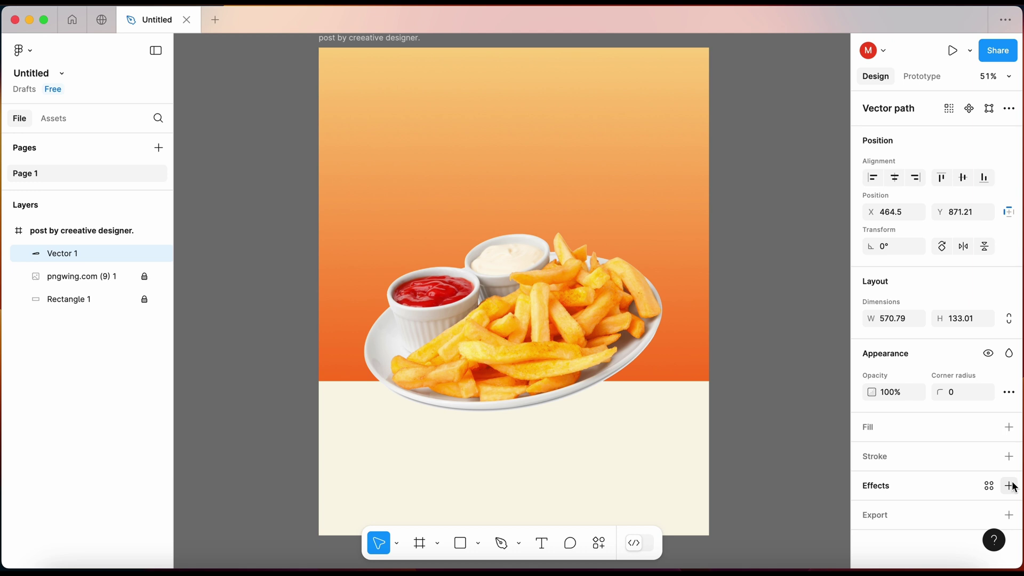
left_click(876, 425)
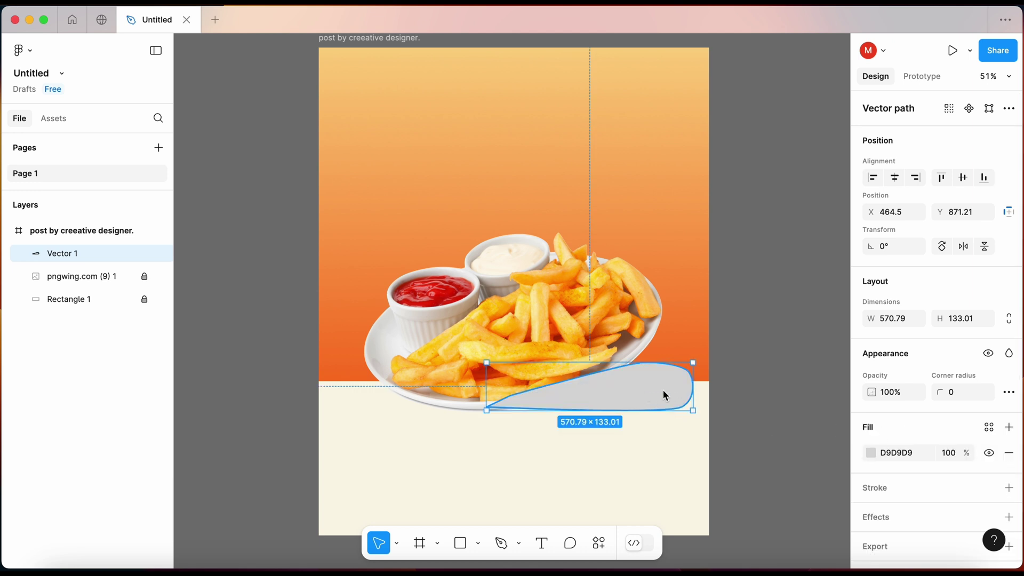
left_click(871, 452)
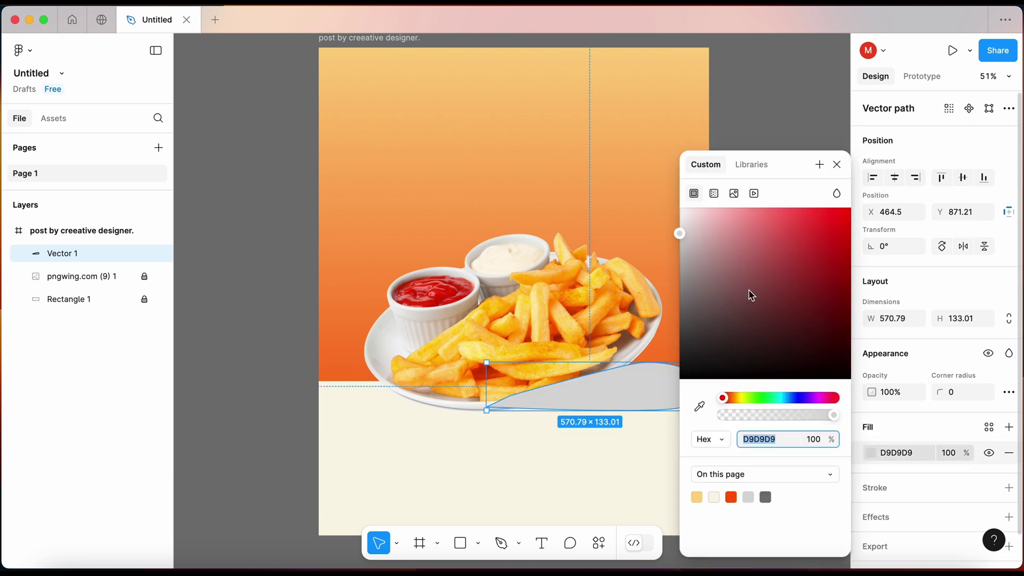
left_click(711, 194)
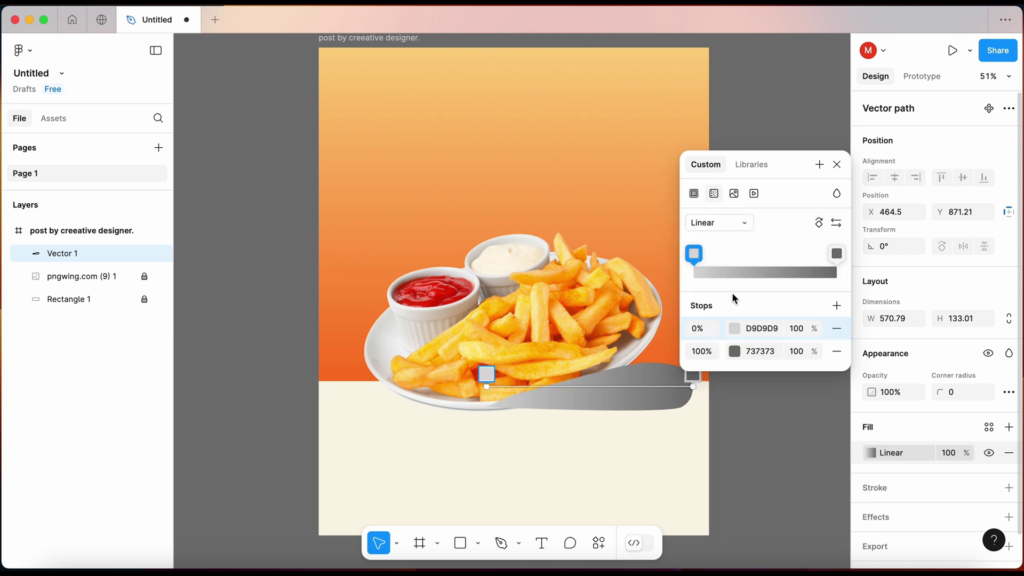
key("Escape")
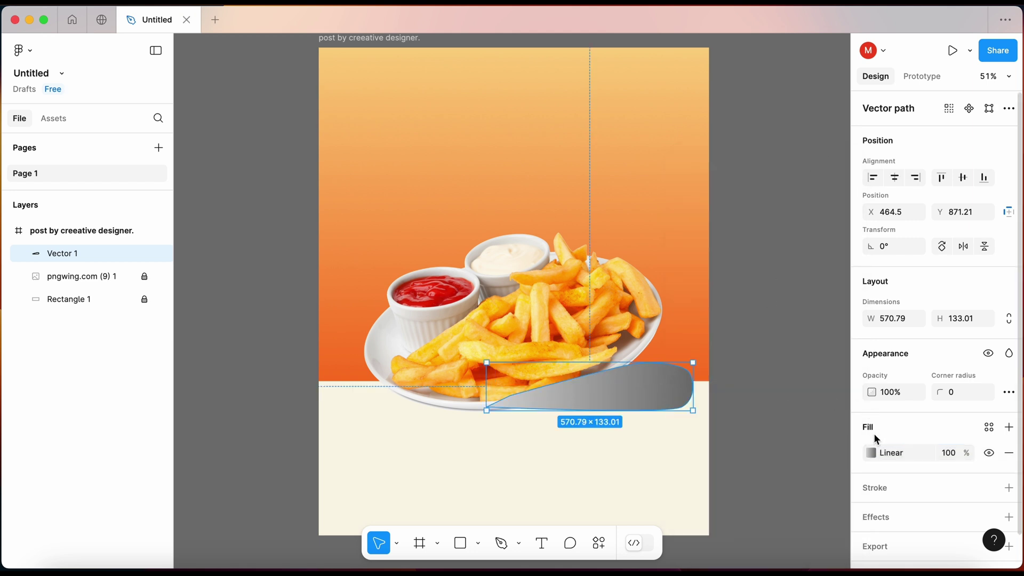
left_click(871, 452)
left_click_drag(798, 353, 827, 127)
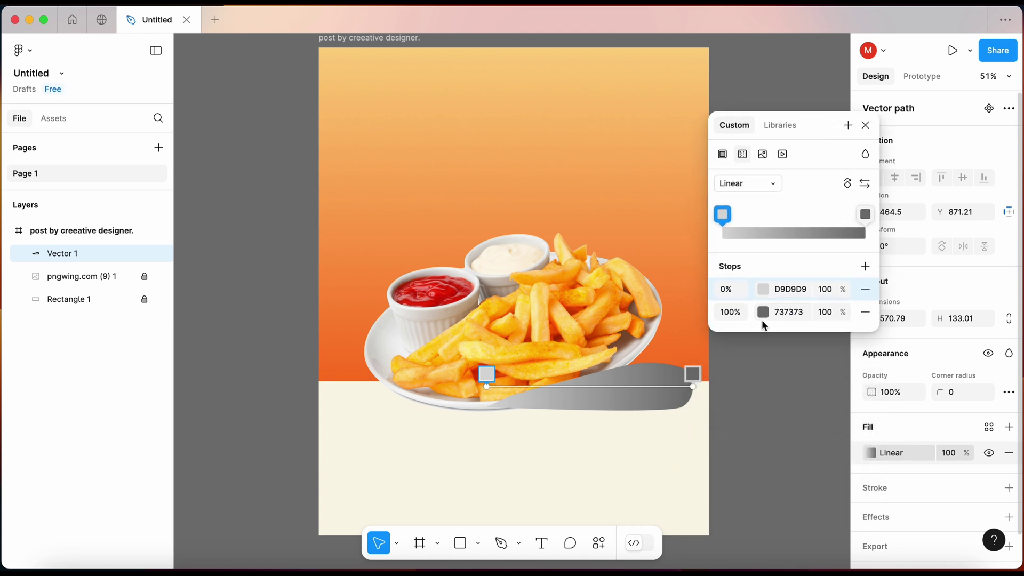
Step: Set the gradient's first stop to dark 2B2A2A and fade the right stop to 19% opacity
left_click(763, 289)
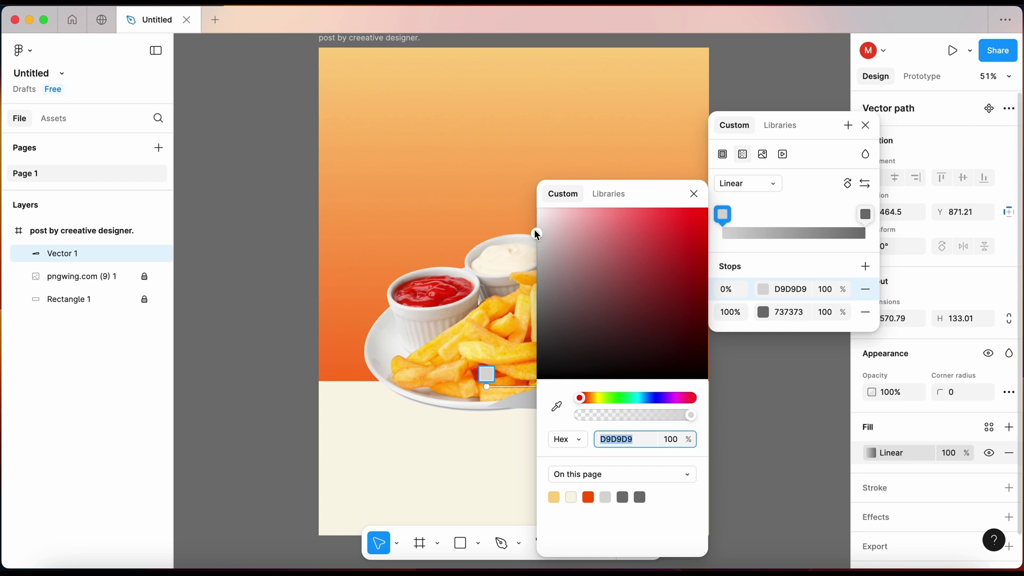
left_click_drag(534, 233, 540, 350)
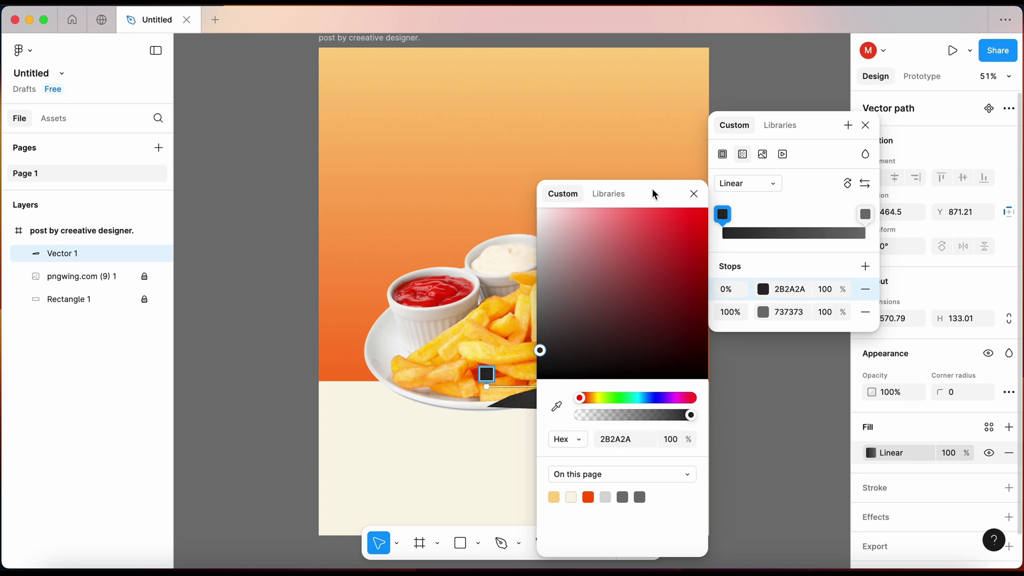
left_click_drag(655, 194, 391, 163)
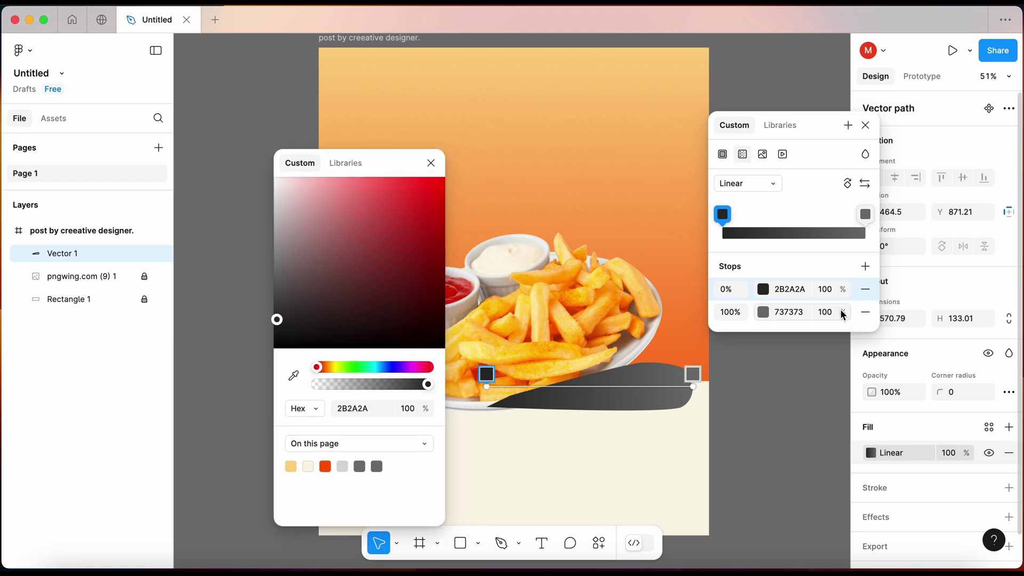
left_click_drag(842, 315, 696, 318)
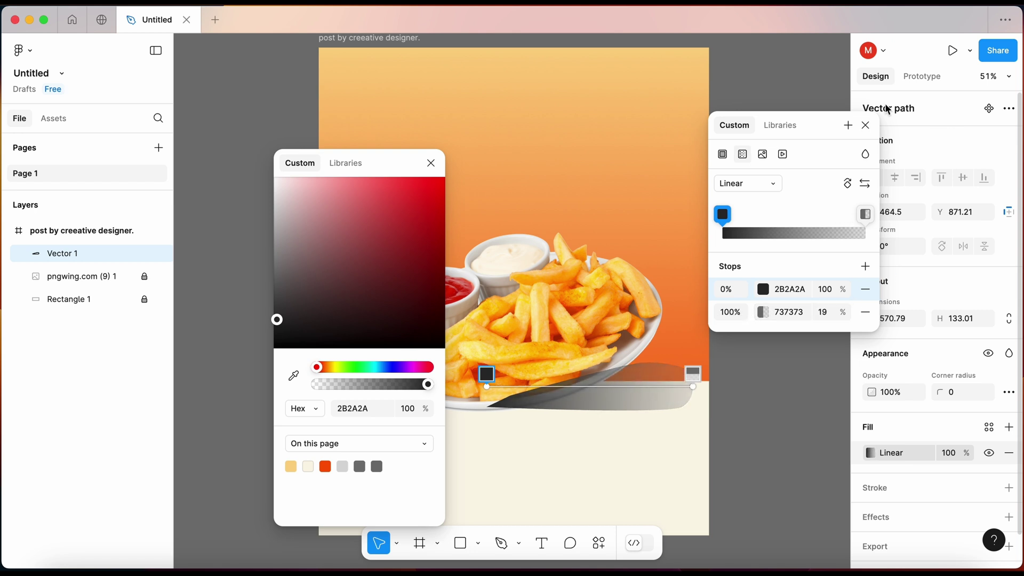
left_click(865, 124)
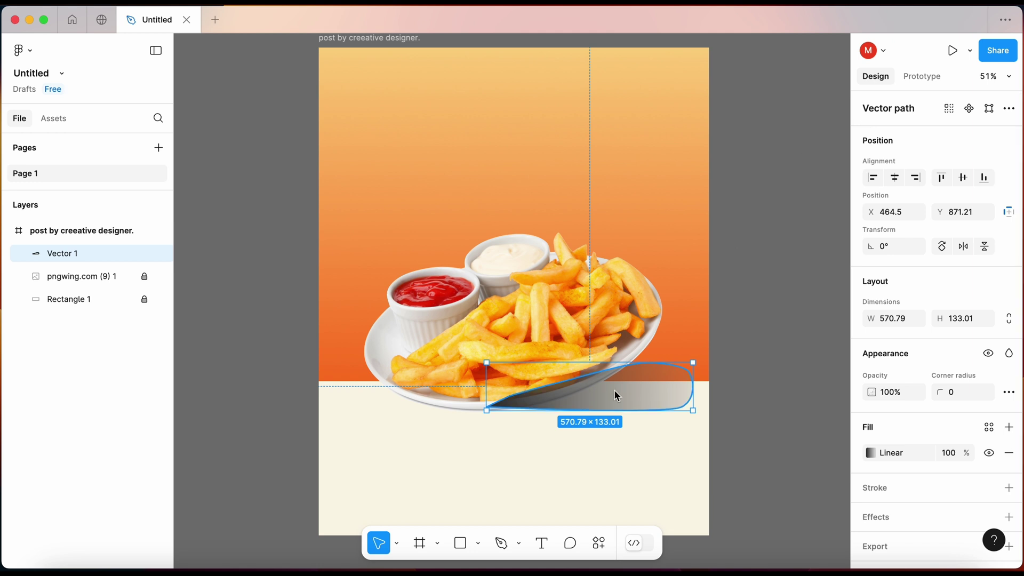
Step: Add a Layer blur effect of about 43.7 to the shadow shape
scroll(914, 437, "down", 2)
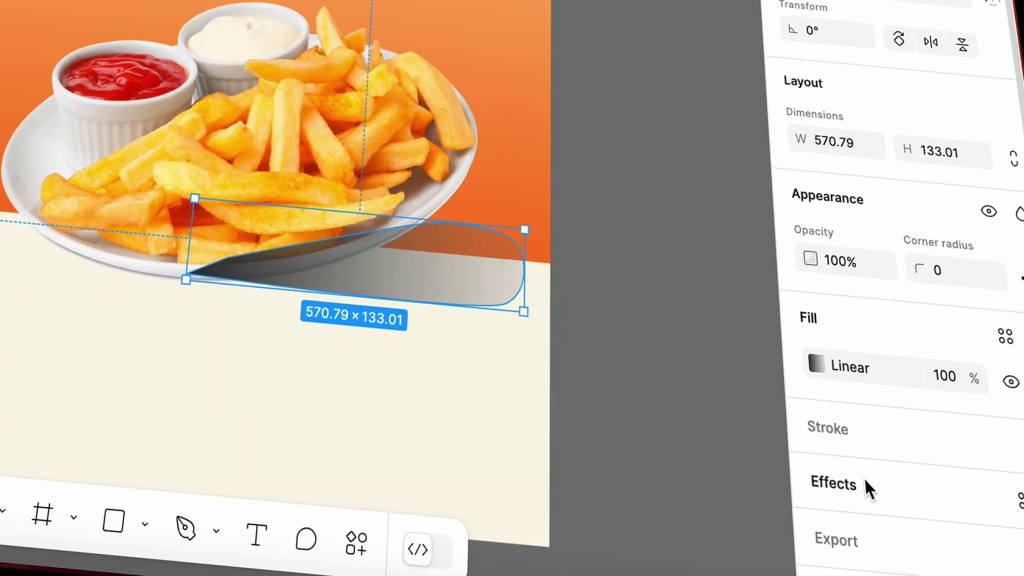
left_click(904, 489)
scroll(889, 486, "down", 2)
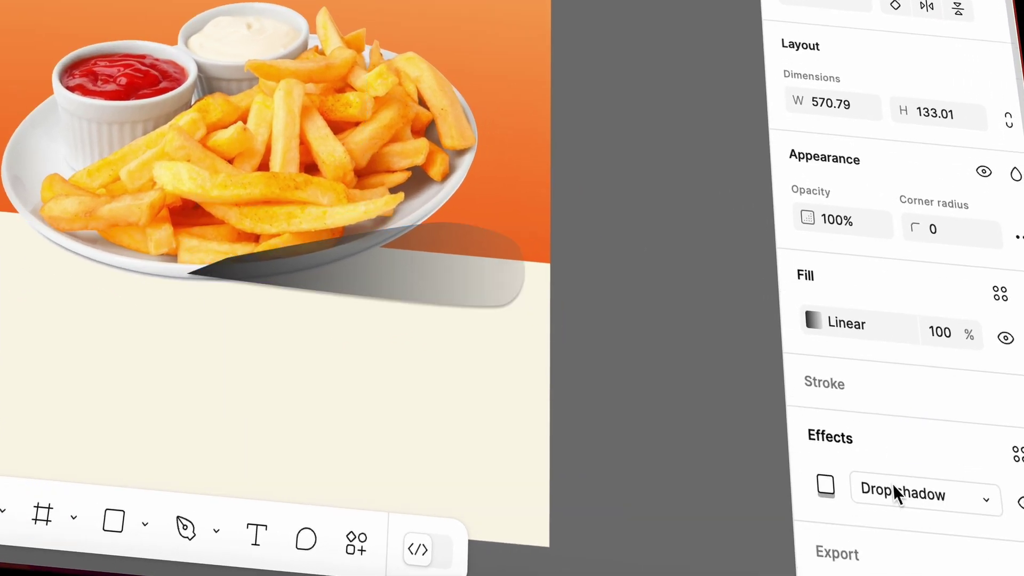
left_click(919, 489)
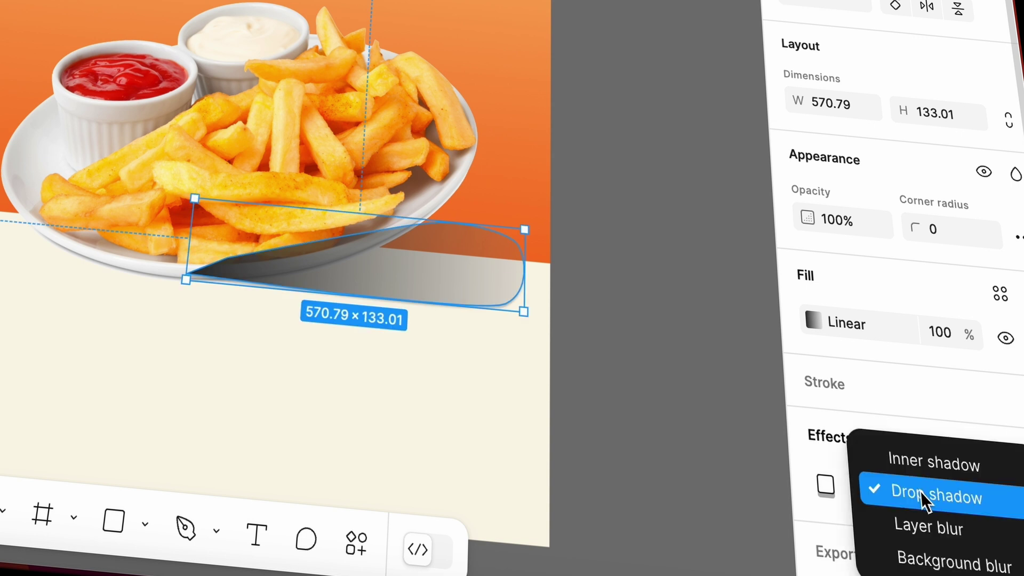
left_click(939, 526)
left_click(826, 483)
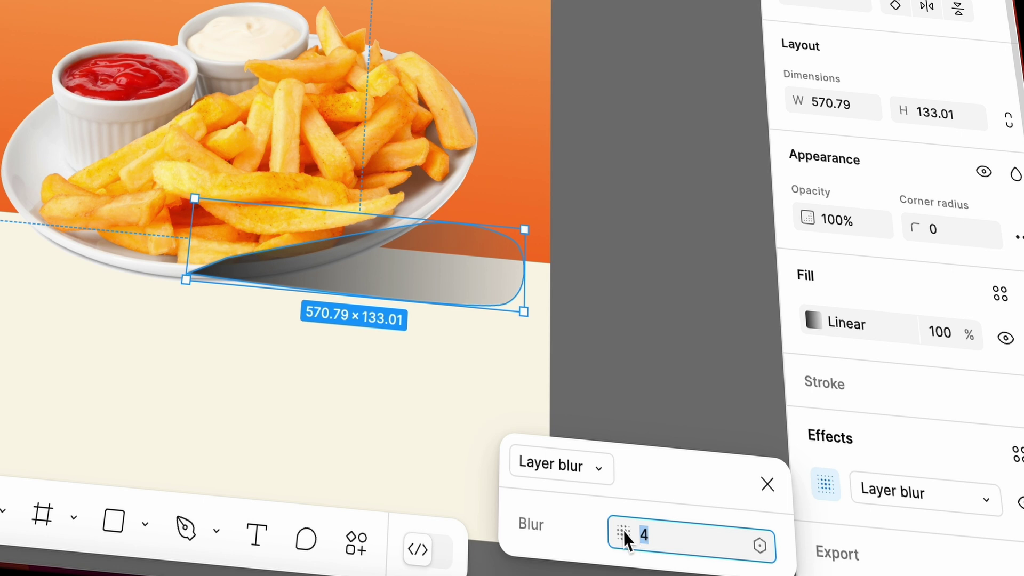
left_click_drag(623, 530, 1023, 565)
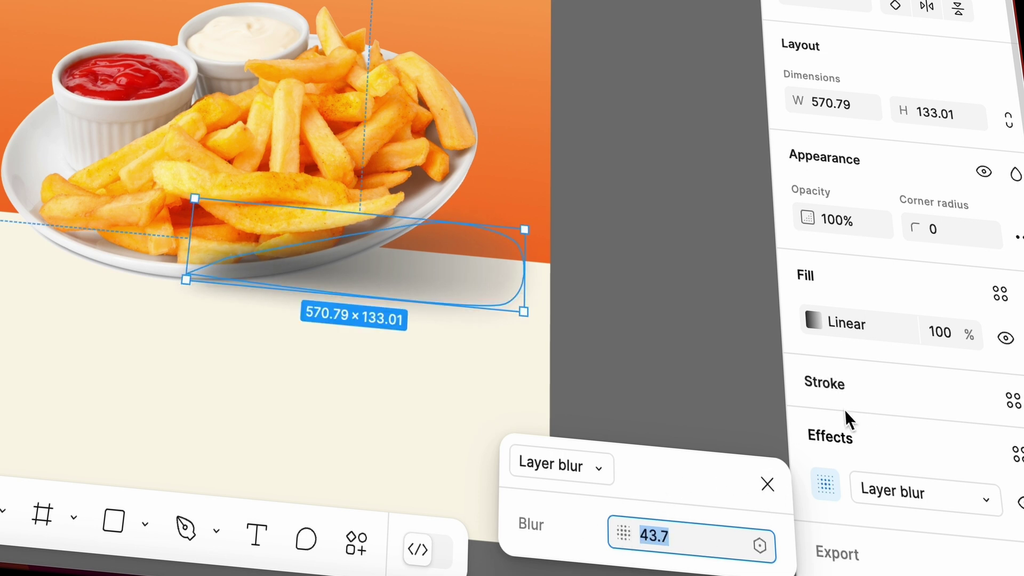
left_click(766, 483)
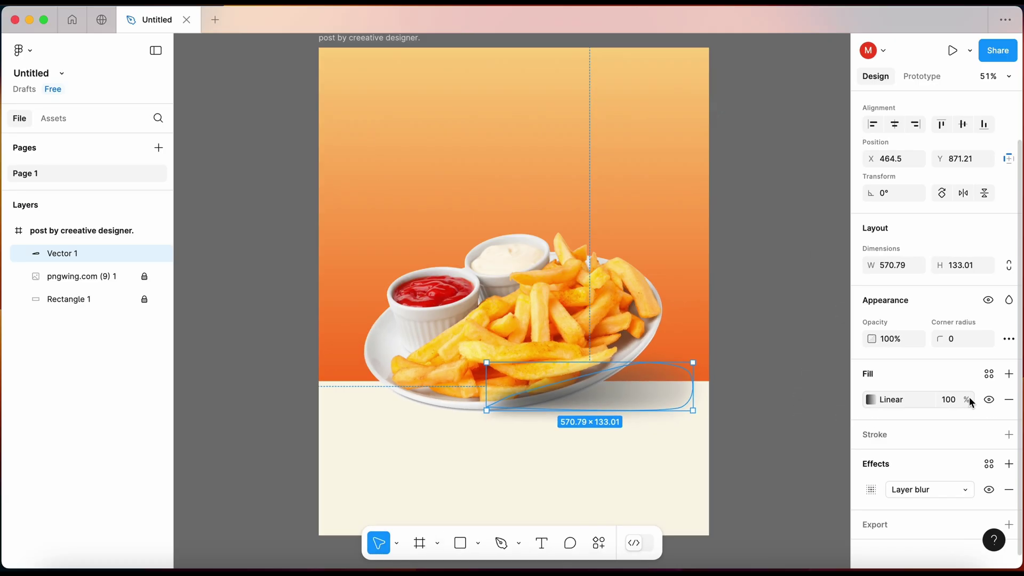
Step: Set the shadow's fill opacity to 88% and move Vector 1 below the fries image layer
left_click_drag(966, 400, 927, 401)
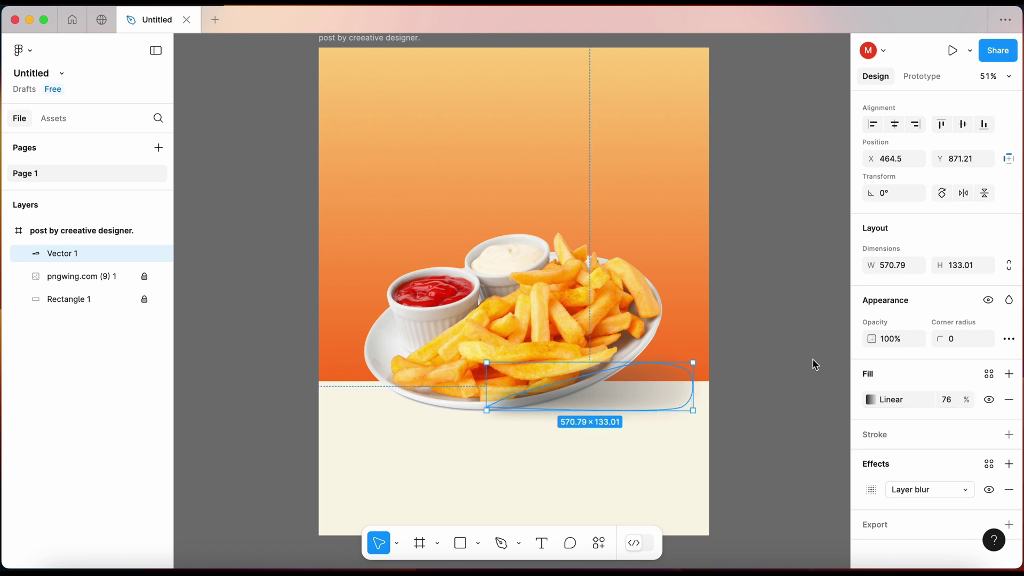
left_click_drag(108, 253, 107, 285)
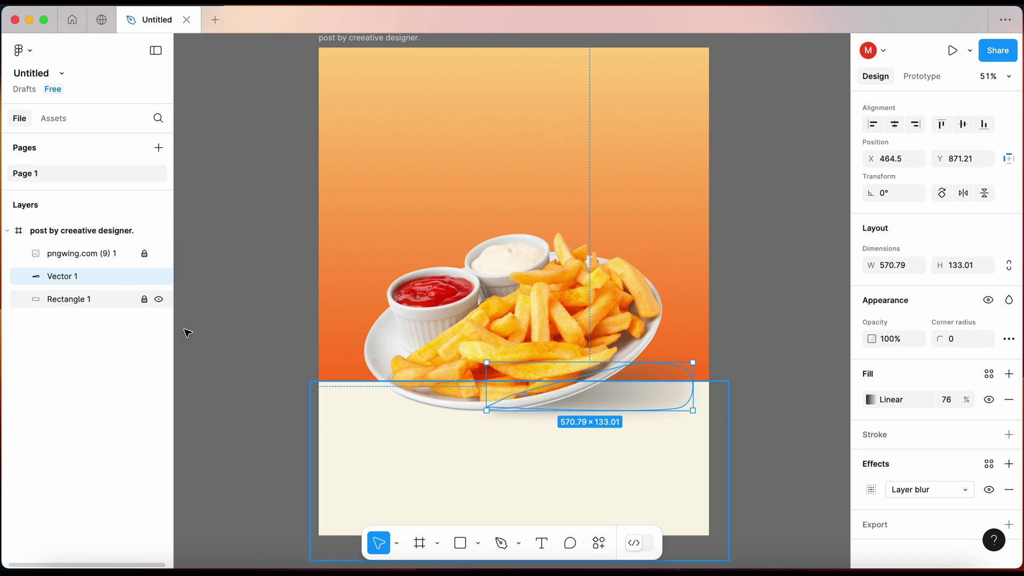
key("Return")
left_click_drag(966, 453, 1000, 451)
left_click(759, 397)
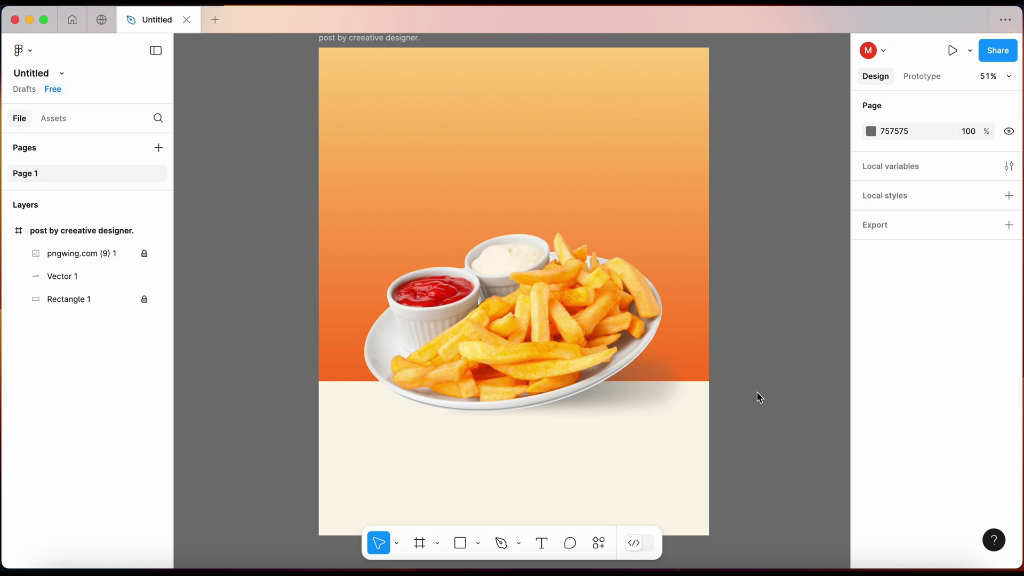
scroll(759, 397, "up", 2)
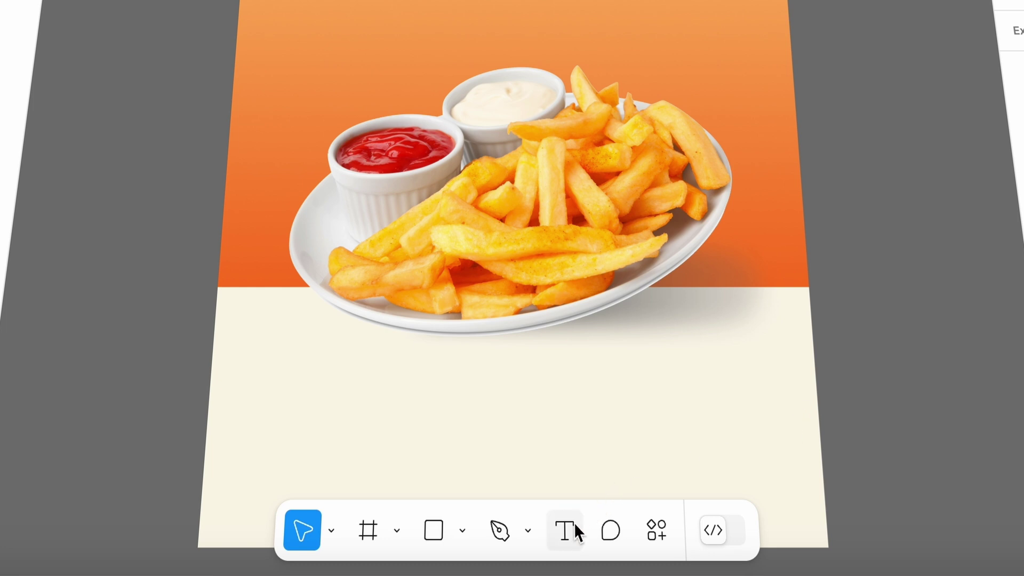
Step: Create a text layer reading FRENCH above the fries plate
left_click(572, 524)
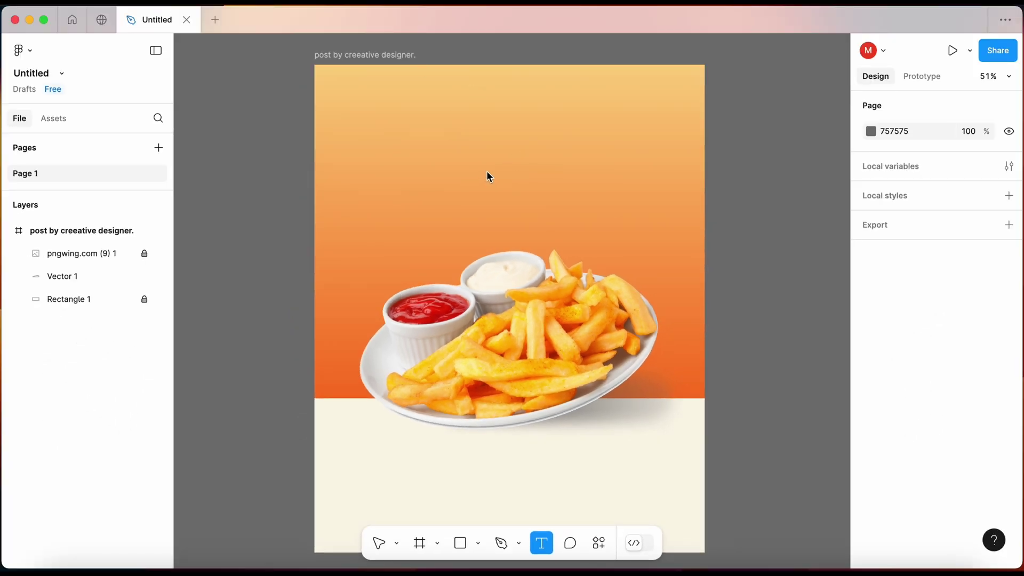
left_click(487, 171)
type("FR")
key("Escape")
type("EN")
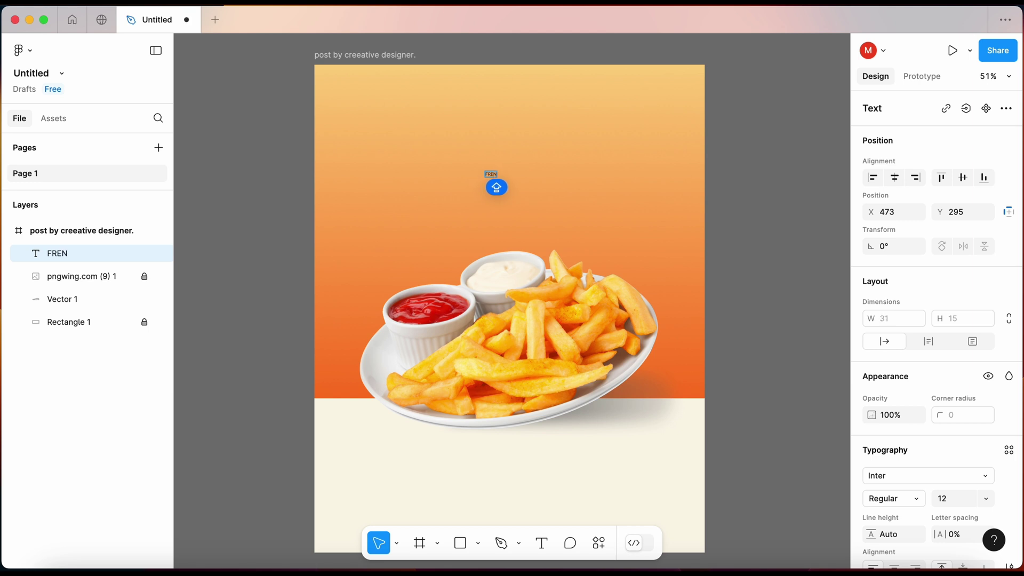
type("CH")
key("Escape")
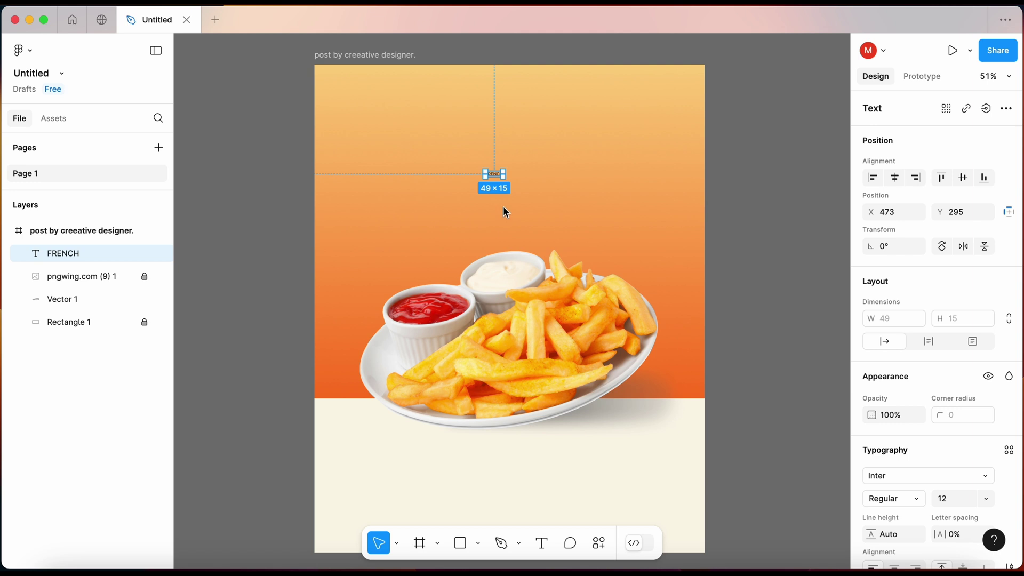
Step: Scale FRENCH up to about 156.8 and centre it above the plate
left_click(395, 543)
left_click(418, 507)
mouse_move(504, 179)
left_mouse_down()
mouse_move(493, 177)
mouse_move(552, 235)
left_mouse_up()
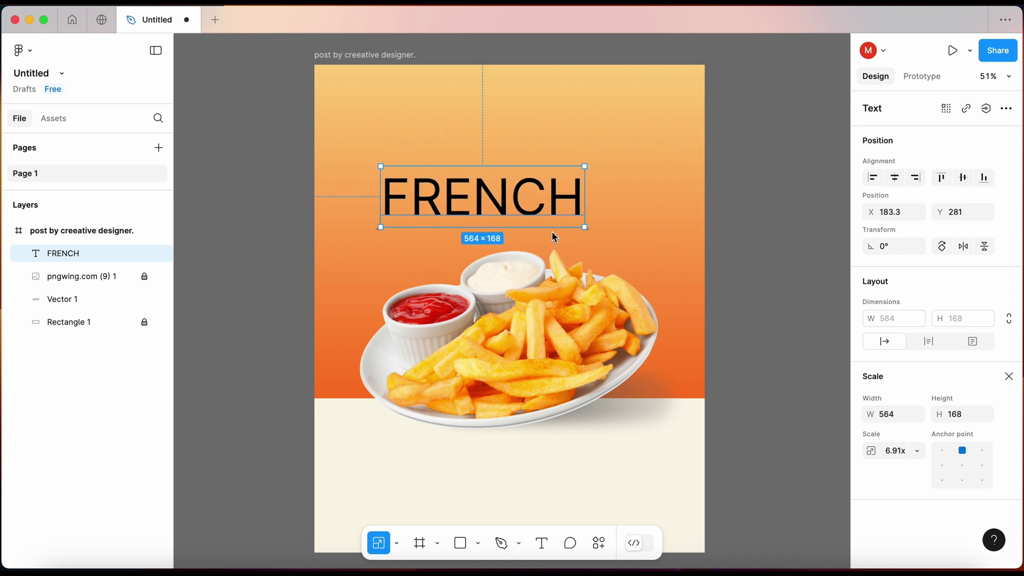
left_click_drag(552, 235, 559, 237)
left_click_drag(504, 201, 531, 180)
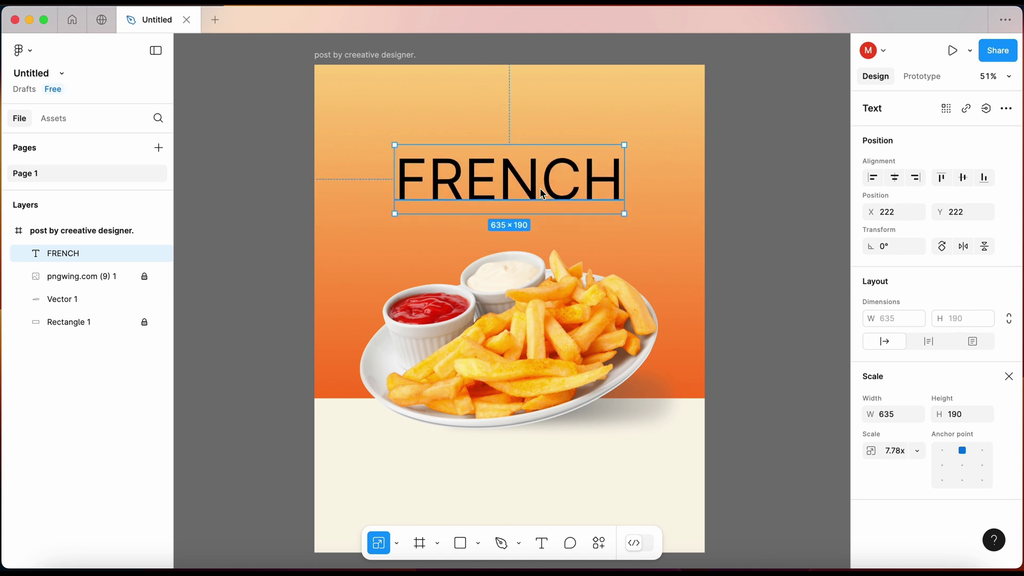
double_click(541, 192)
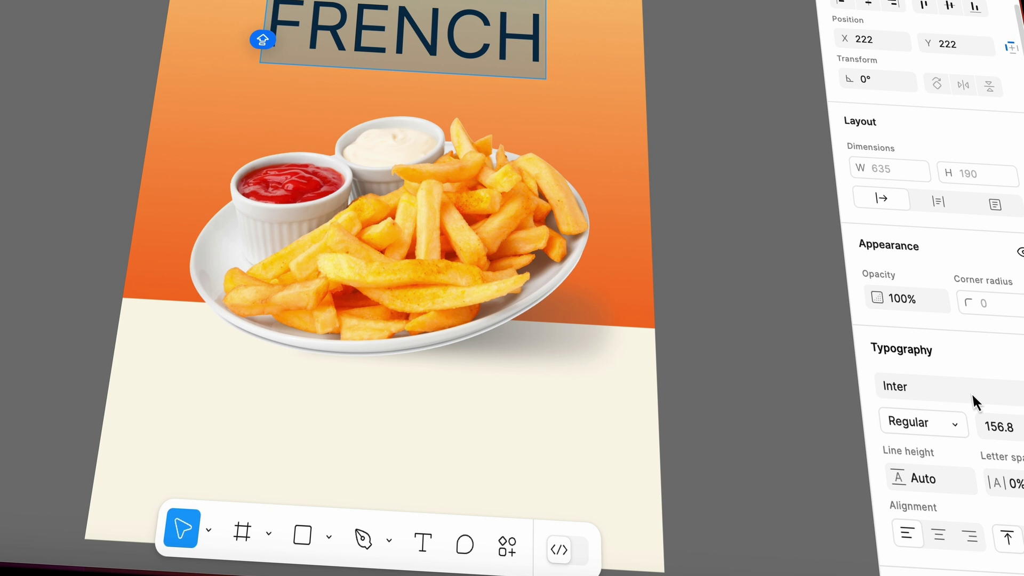
Step: Set FRENCH in GT Proelium Sharp Italic and rotate it 3°
left_click(971, 392)
scroll(753, 417, "down", 3)
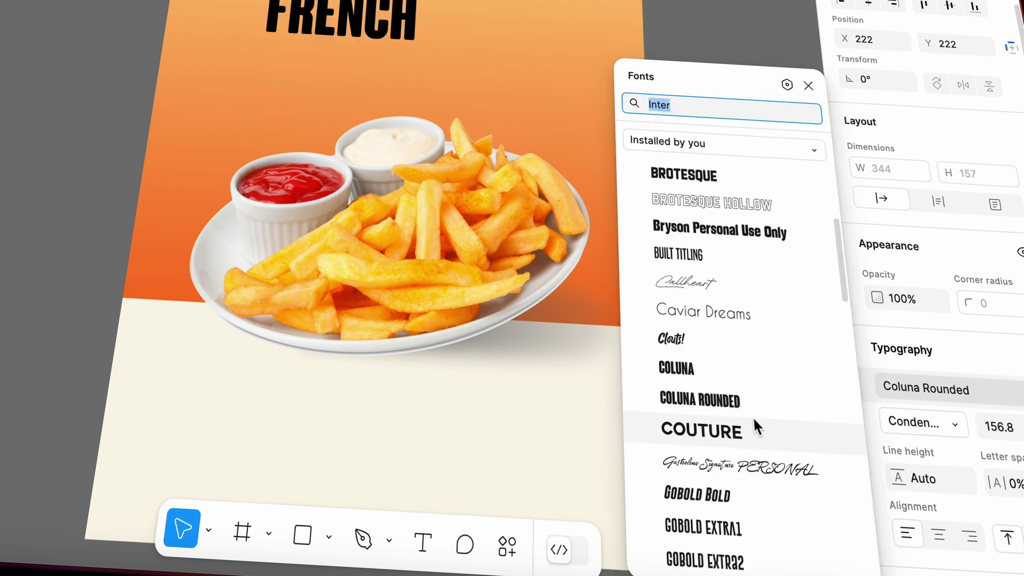
scroll(752, 415, "down", 1)
scroll(750, 410, "down", 3)
scroll(750, 411, "down", 3)
scroll(749, 411, "down", 2)
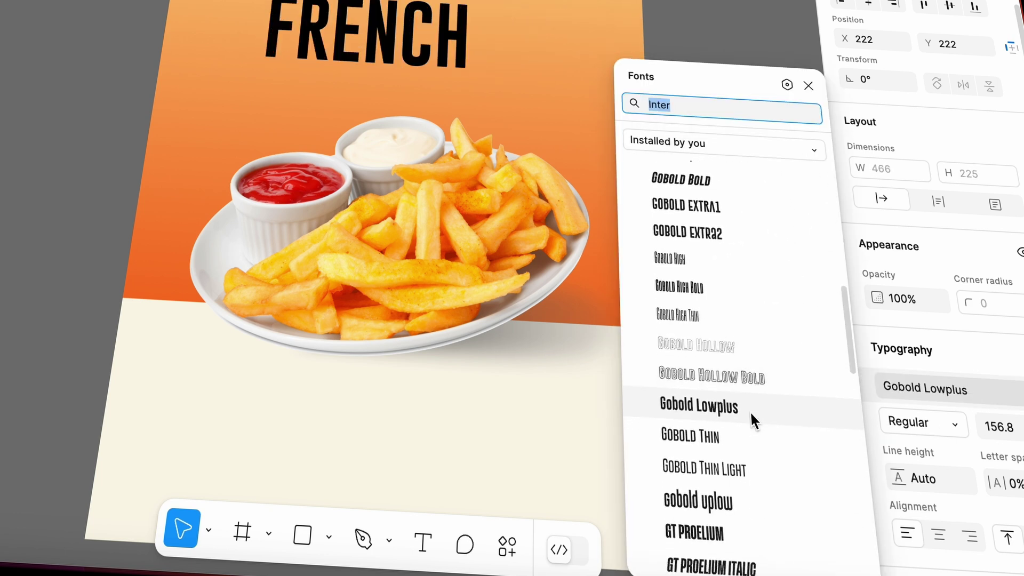
scroll(741, 436, "down", 1)
scroll(741, 436, "down", 3)
scroll(743, 439, "down", 1)
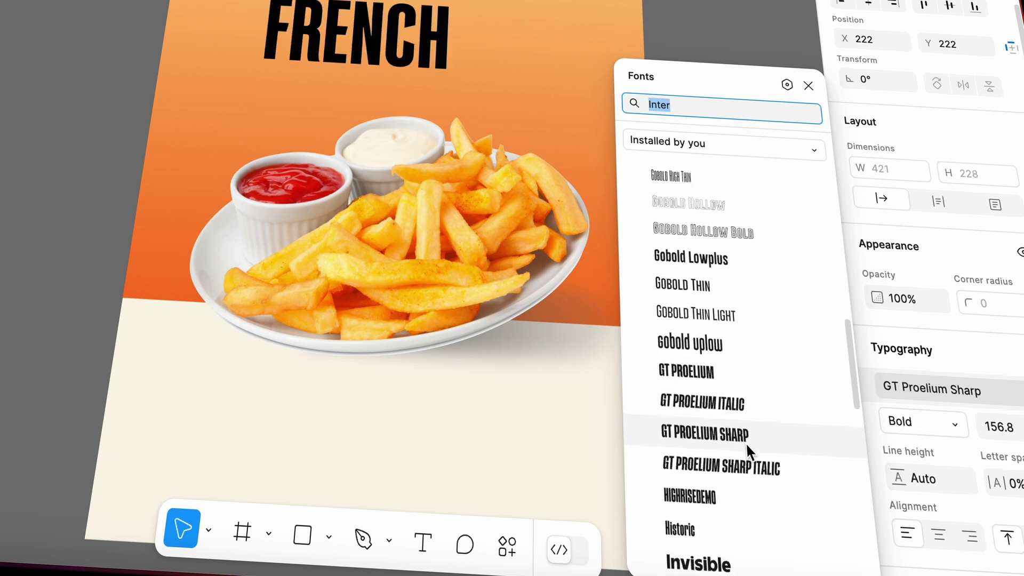
left_click(757, 467)
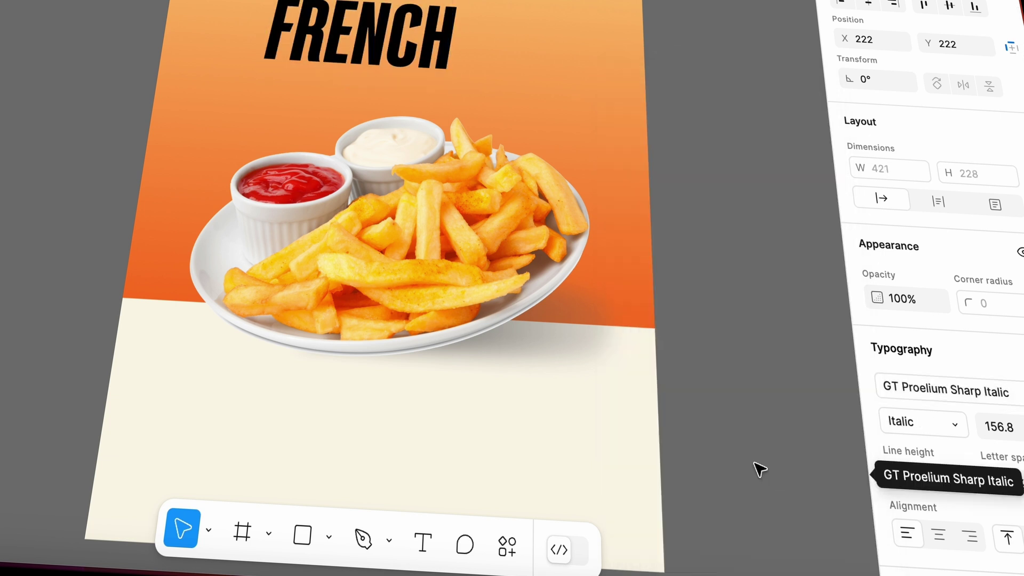
key("Return")
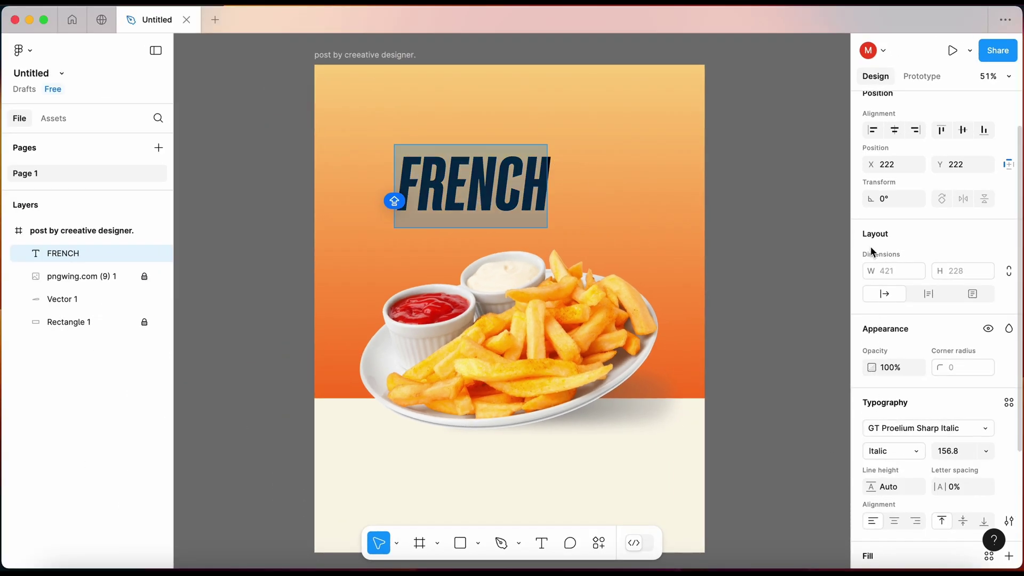
left_click_drag(867, 203, 862, 200)
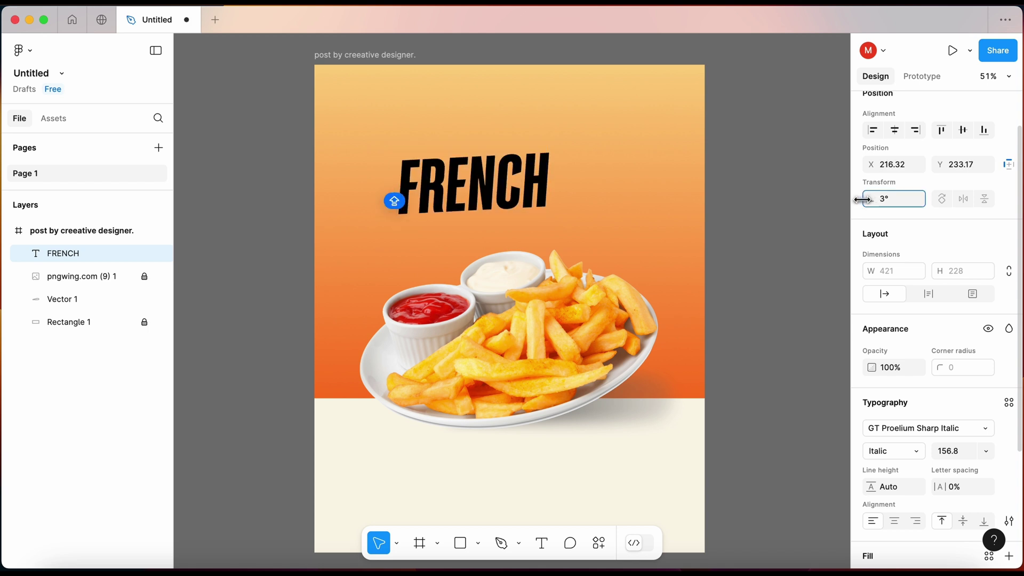
key("Return")
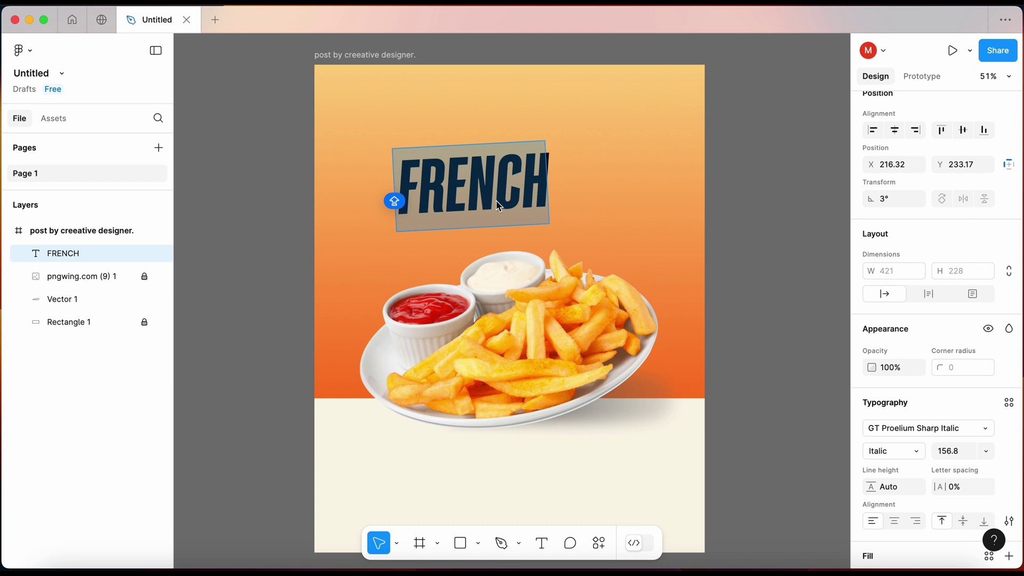
Step: Colour the FRENCH title cream FBF6E9
scroll(880, 487, "down", 1)
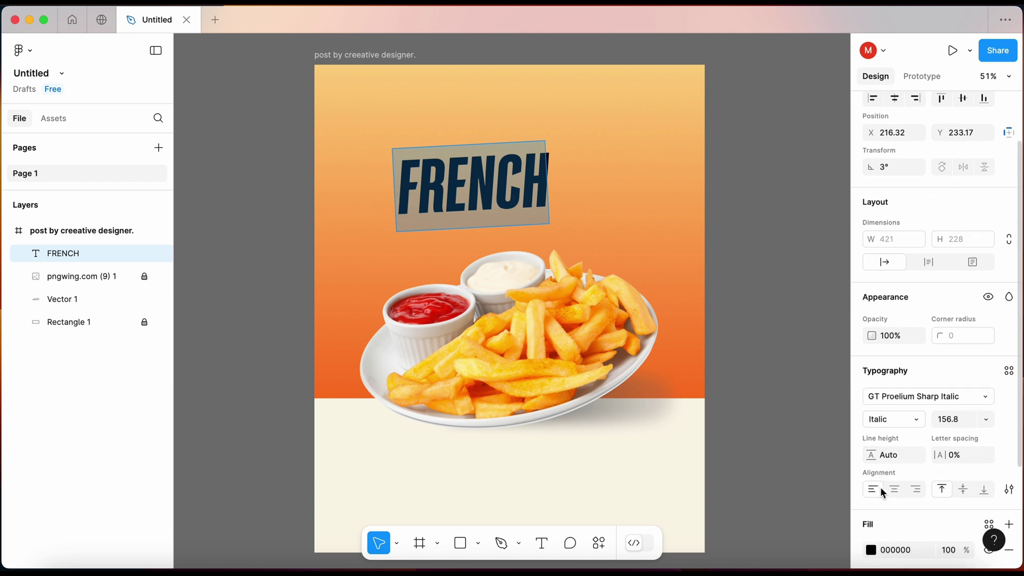
scroll(877, 485, "down", 3)
left_click(872, 479)
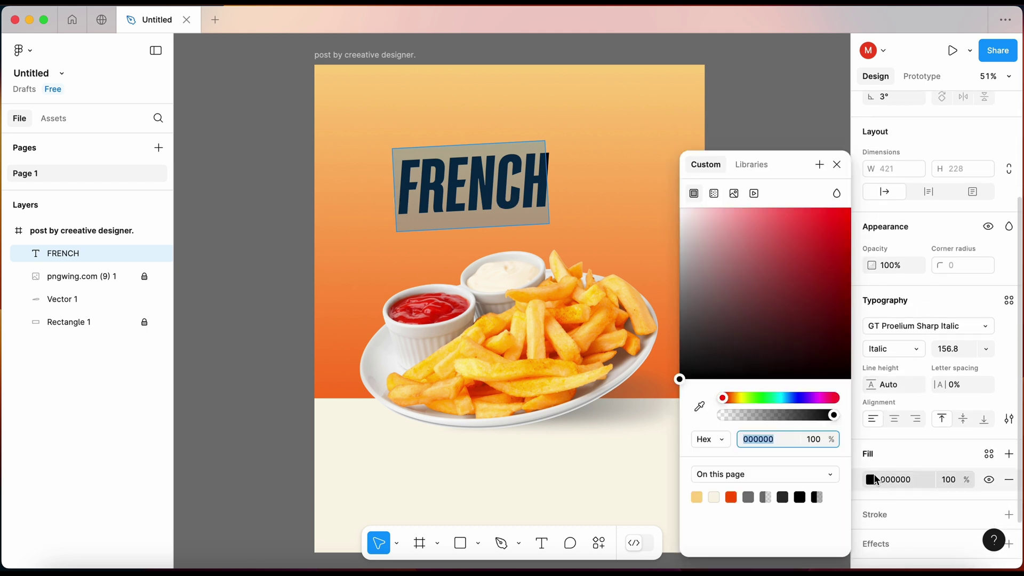
left_click(713, 497)
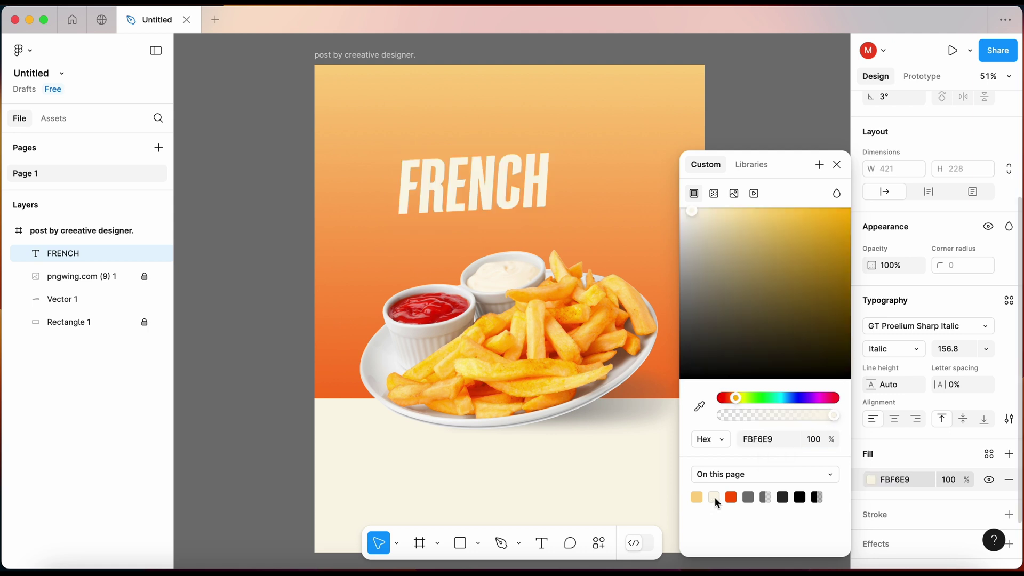
left_click(837, 164)
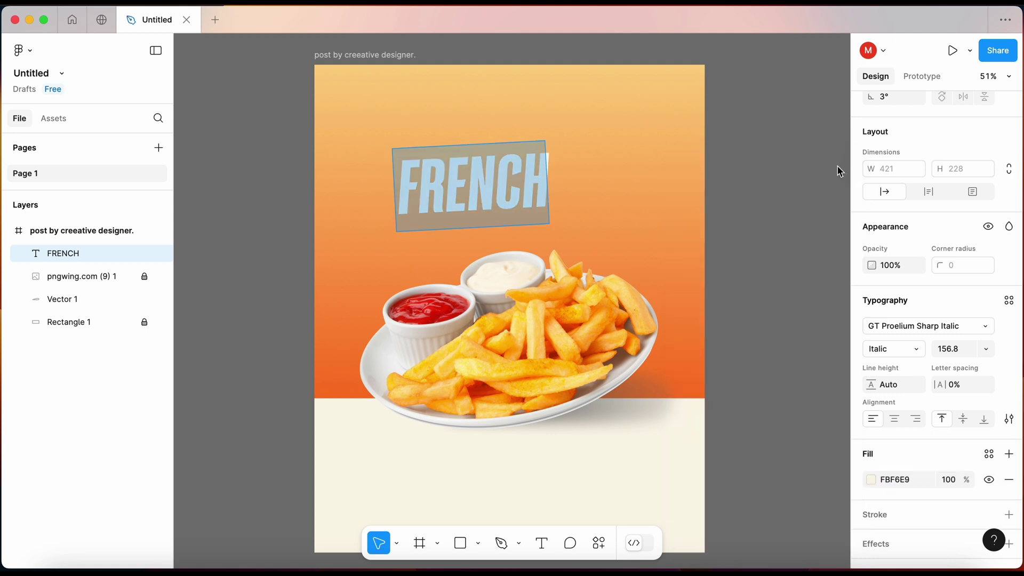
key("Escape")
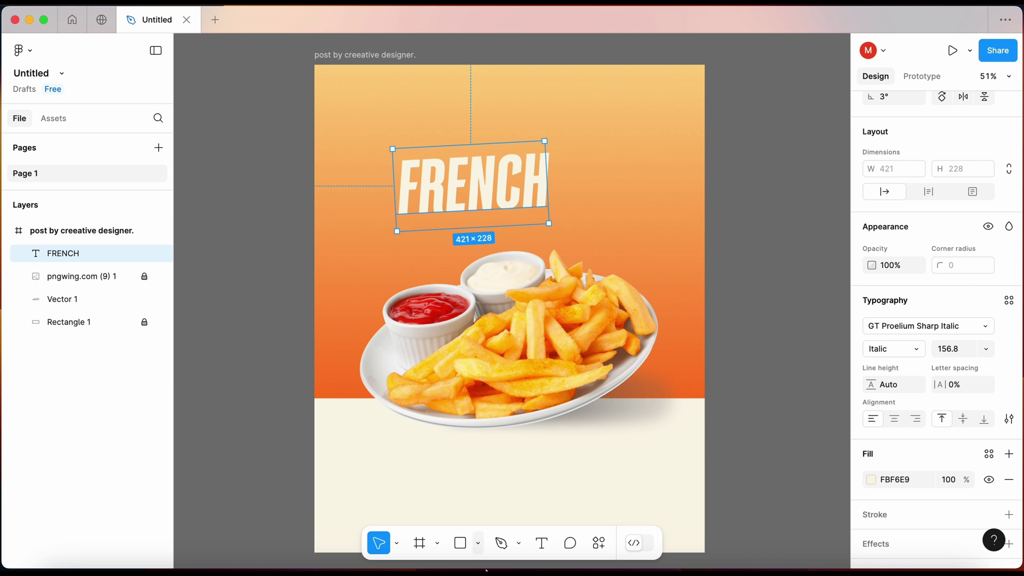
Step: Scale FRENCH to about 654×355 and centre it above the fries plate
left_click(402, 544)
left_click(426, 511)
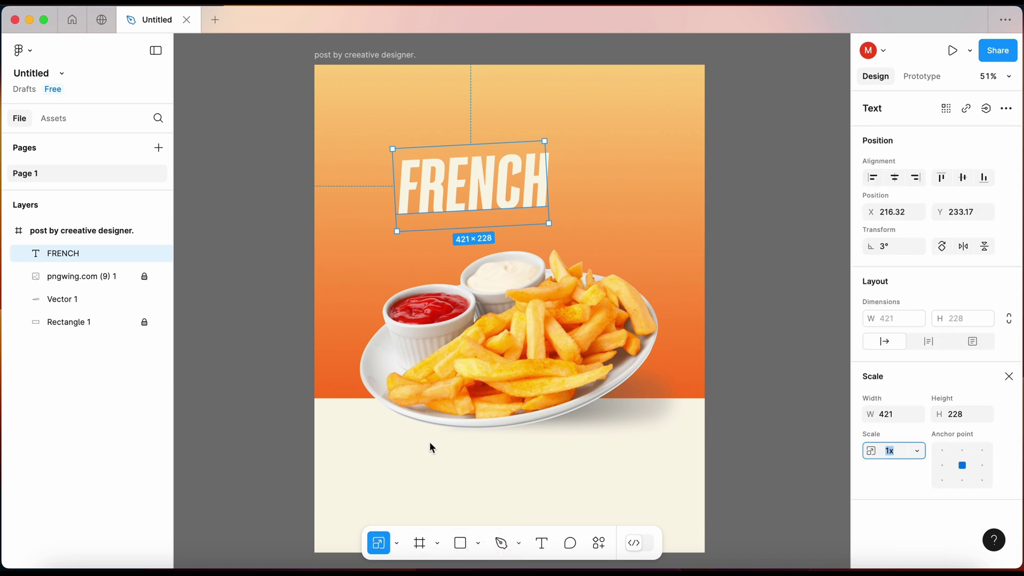
left_click_drag(551, 227, 612, 240)
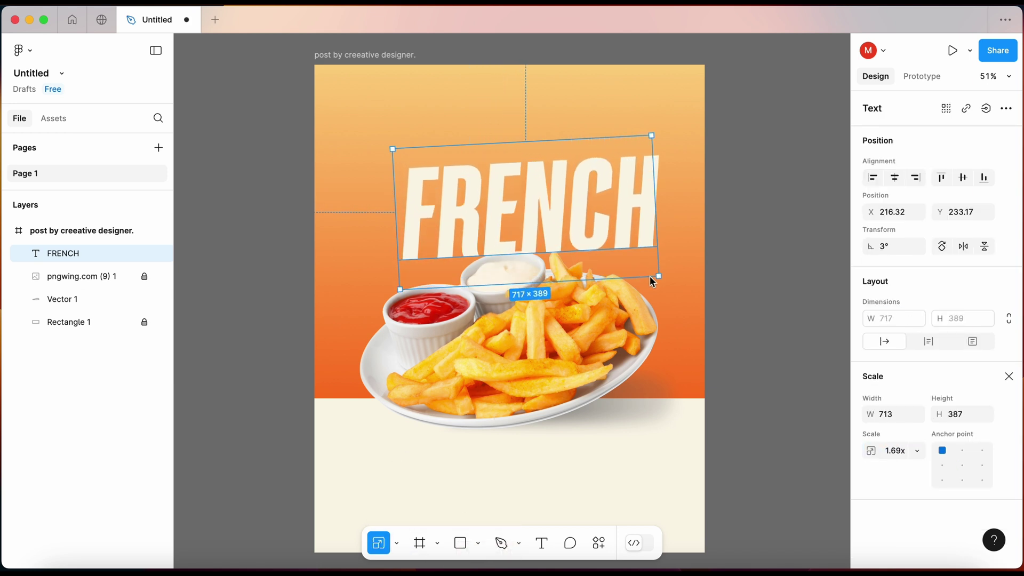
left_click_drag(558, 203, 525, 196)
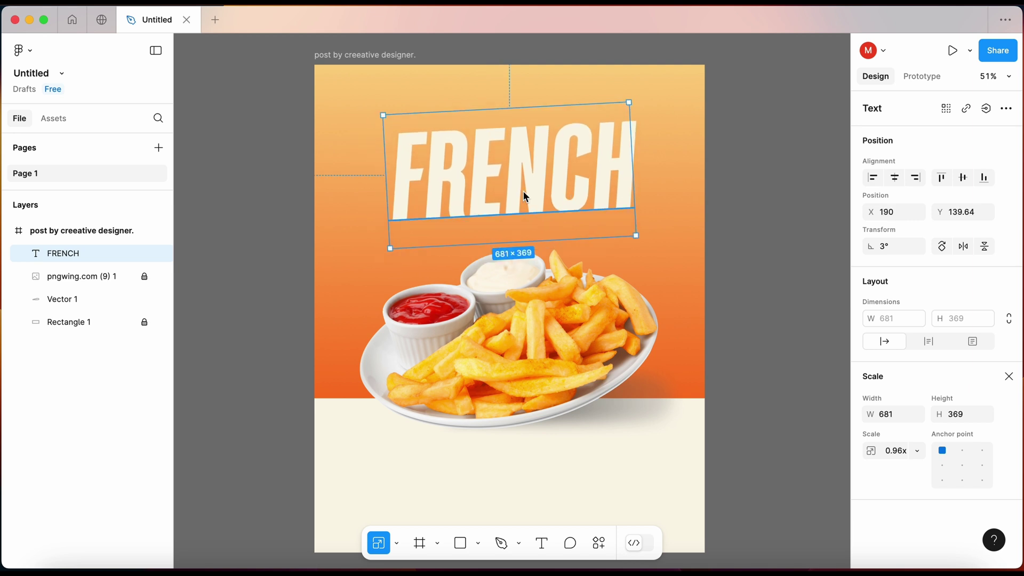
left_click_drag(635, 235, 626, 226)
left_click_drag(548, 182, 553, 183)
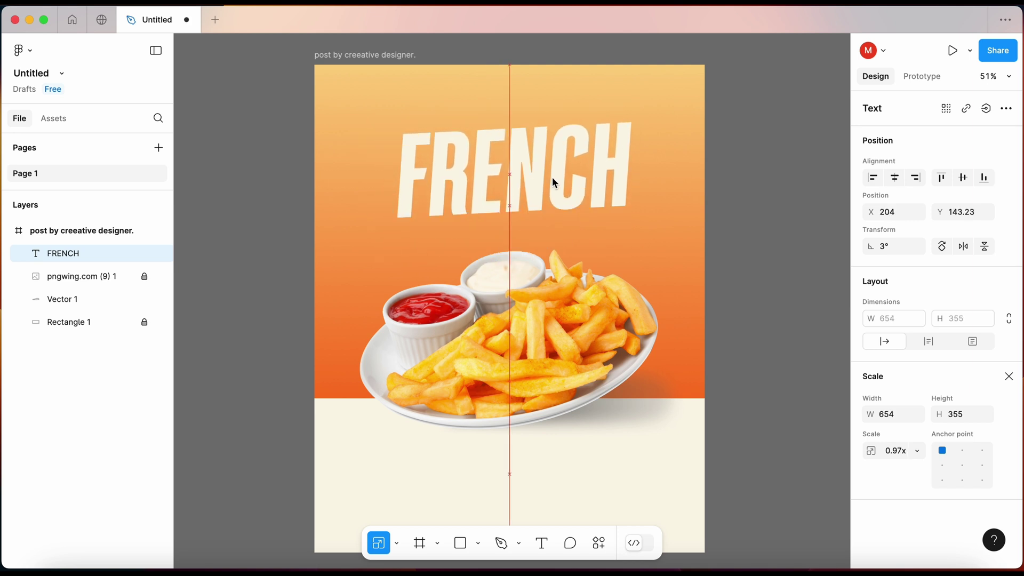
Step: Apply a Soft light blend mode to the FRENCH title's cream fill
double_click(494, 174)
scroll(906, 378, "down", 3)
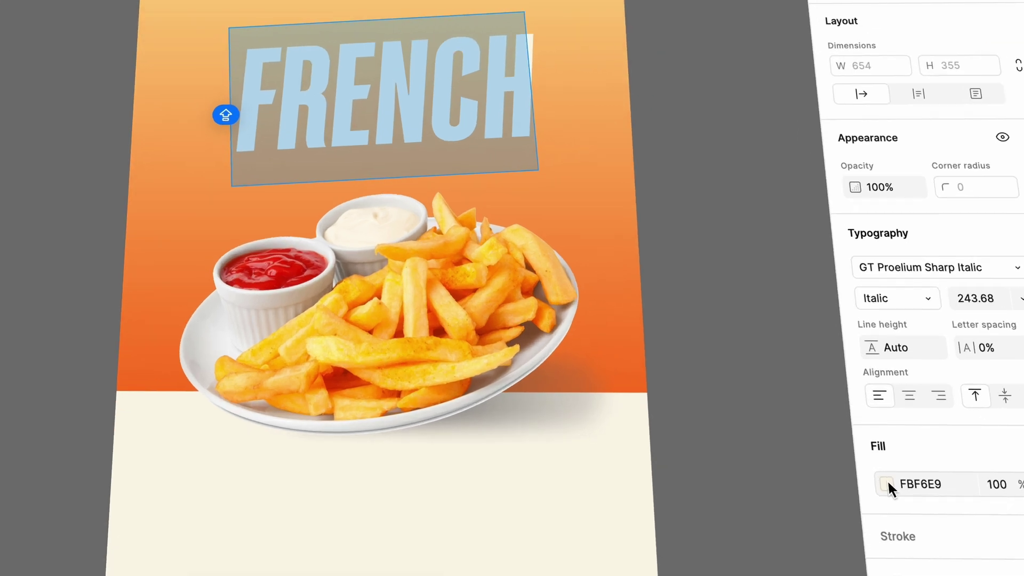
left_click(871, 460)
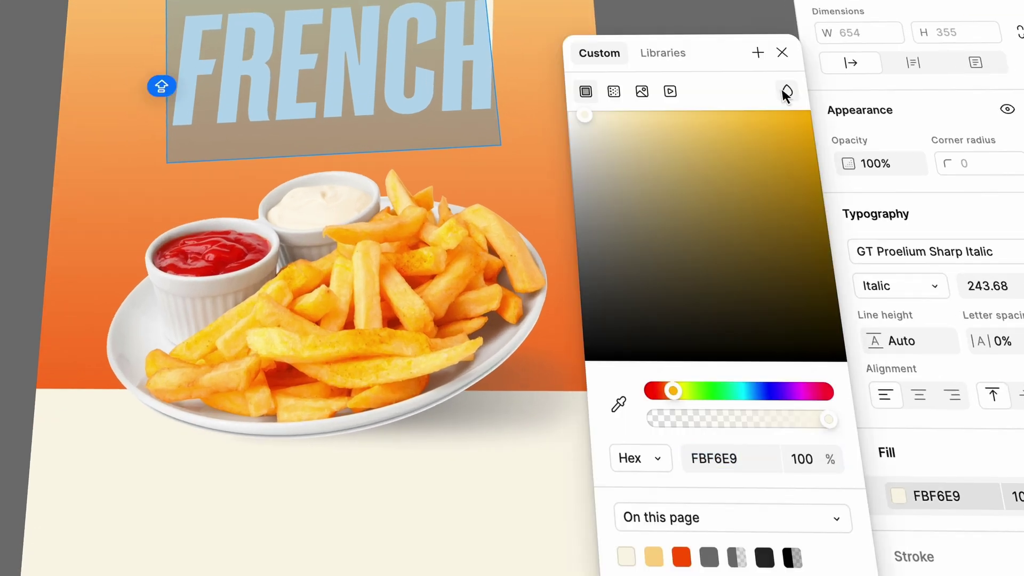
left_click(785, 91)
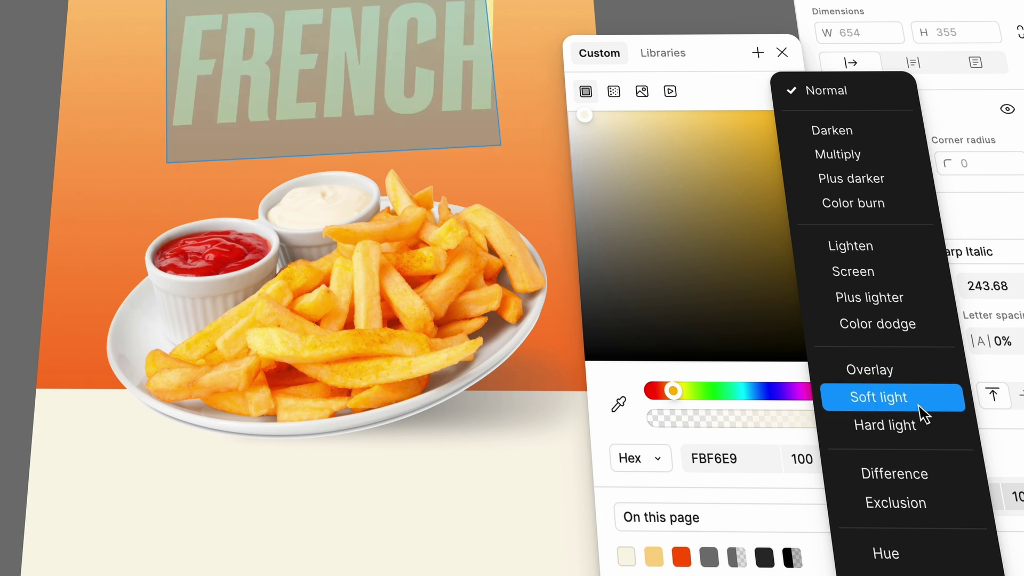
left_click(921, 413)
left_click(790, 56)
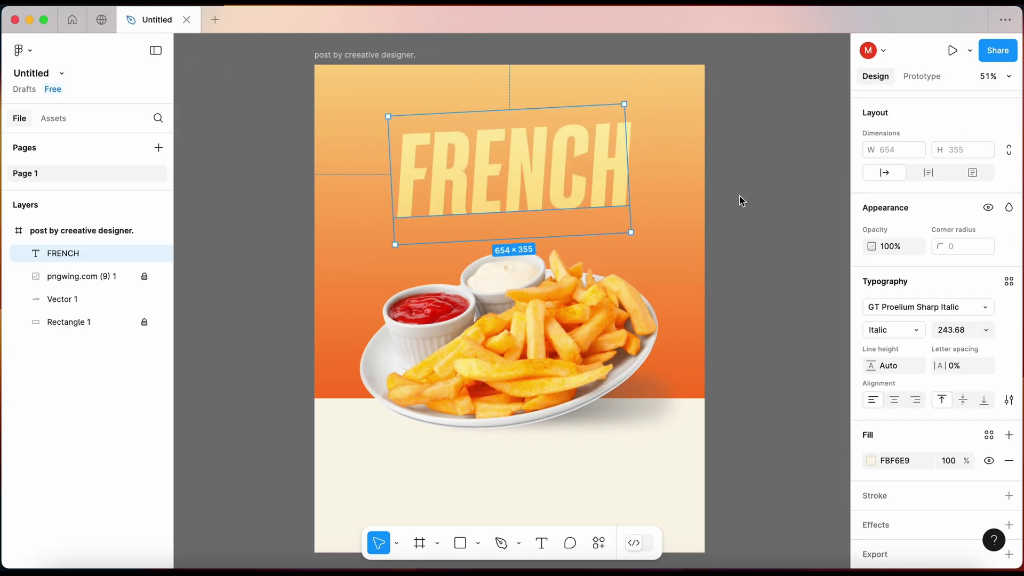
Step: Duplicate FRENCH, move the copy beneath it, and change its text to FRIES
key("ctrl+d")
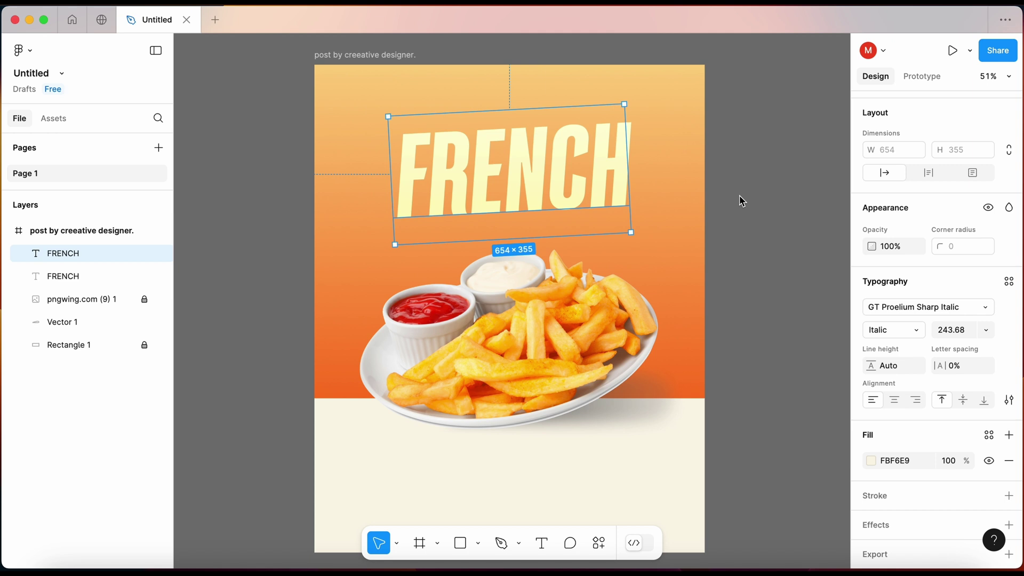
left_click_drag(559, 191, 561, 270)
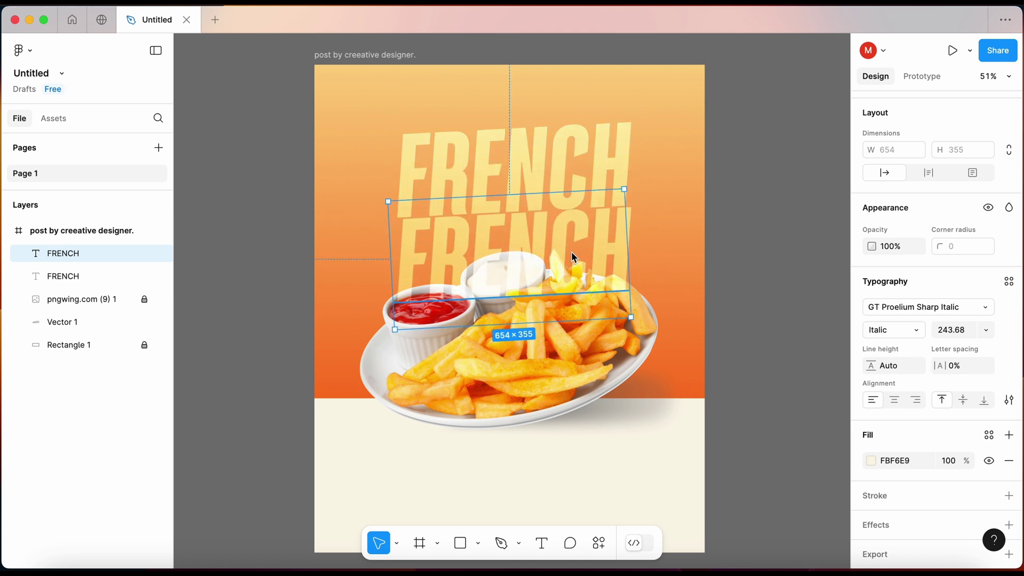
key("BackSpace")
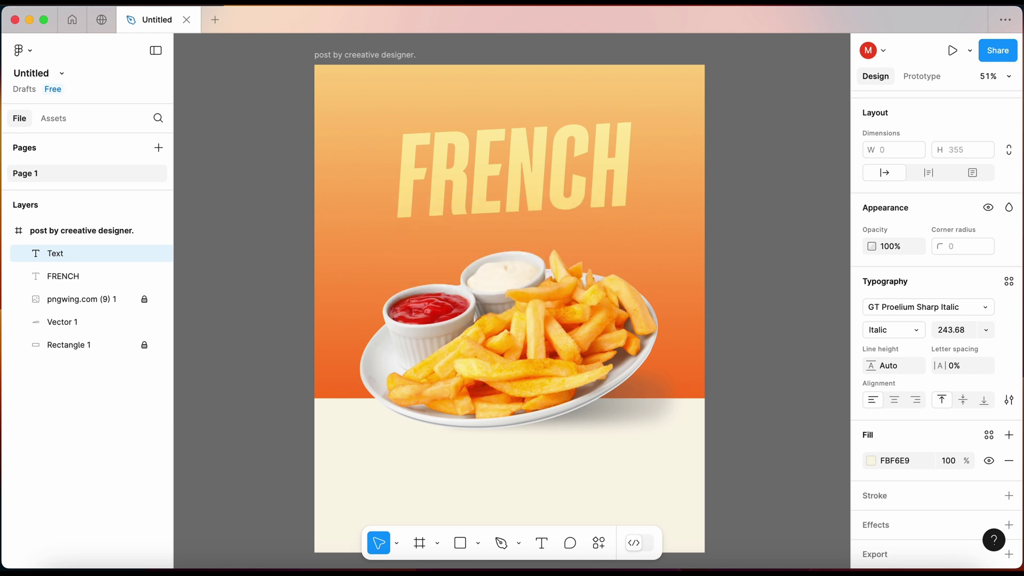
type("FR")
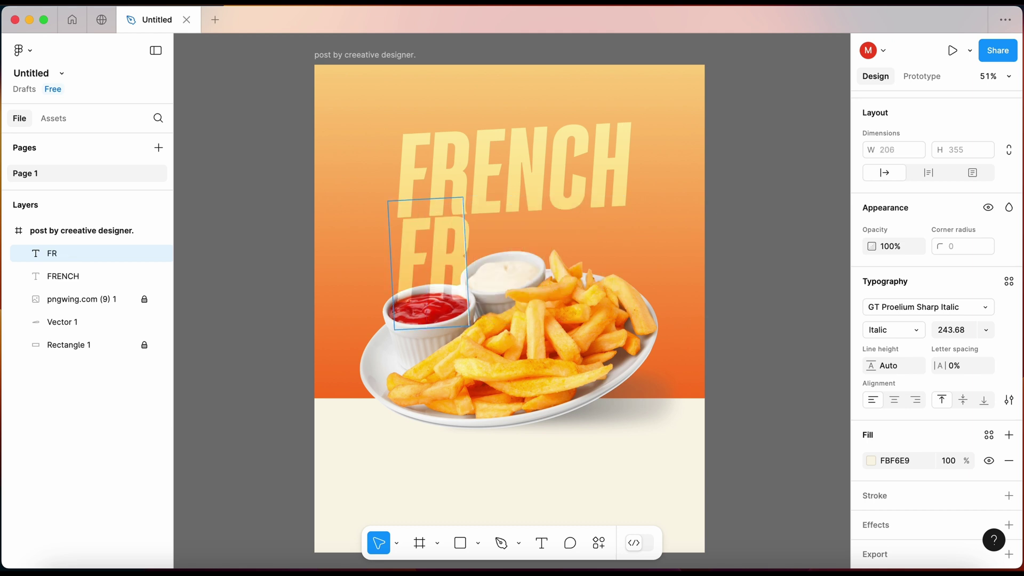
type("I")
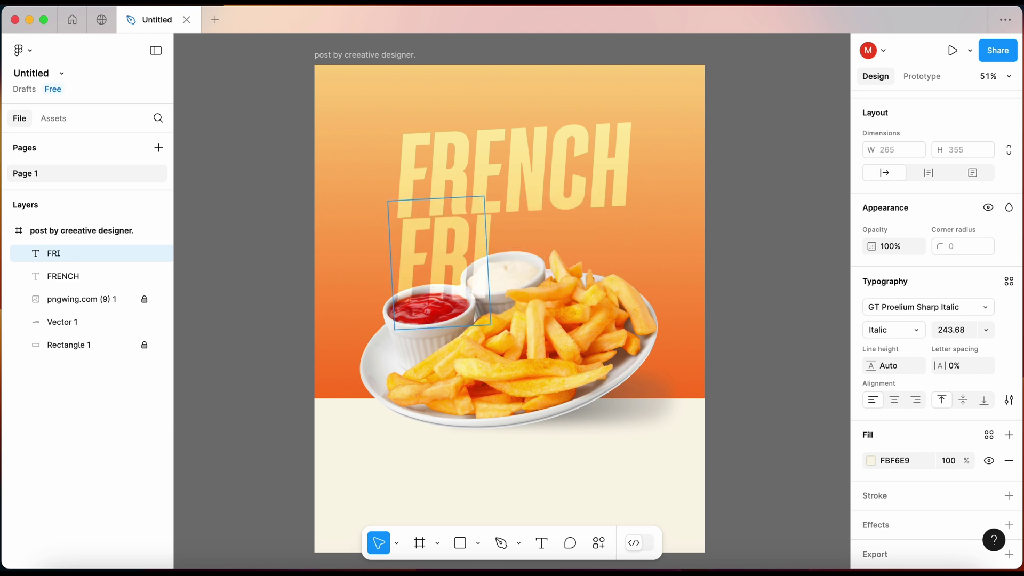
type("ES")
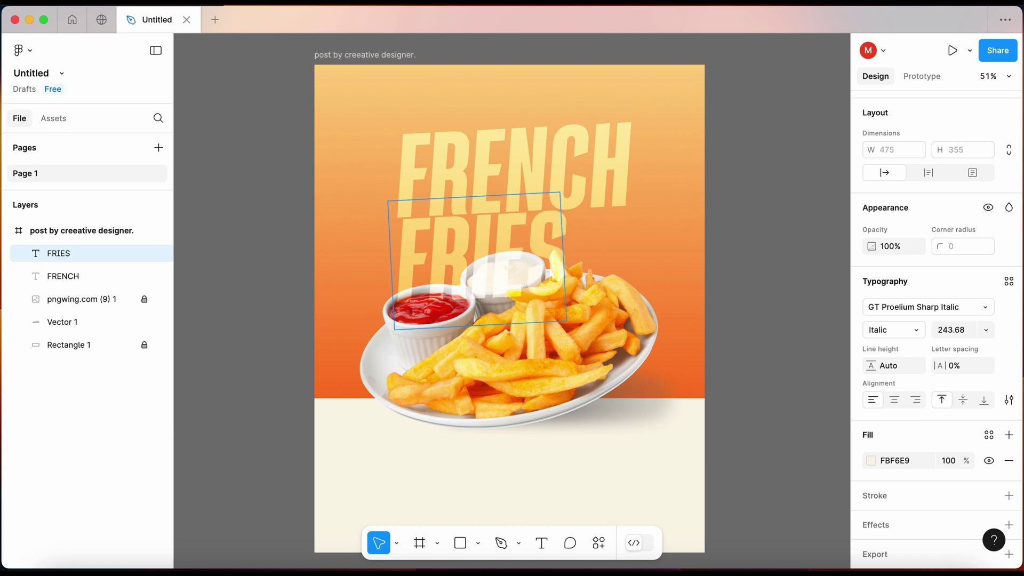
key("Escape")
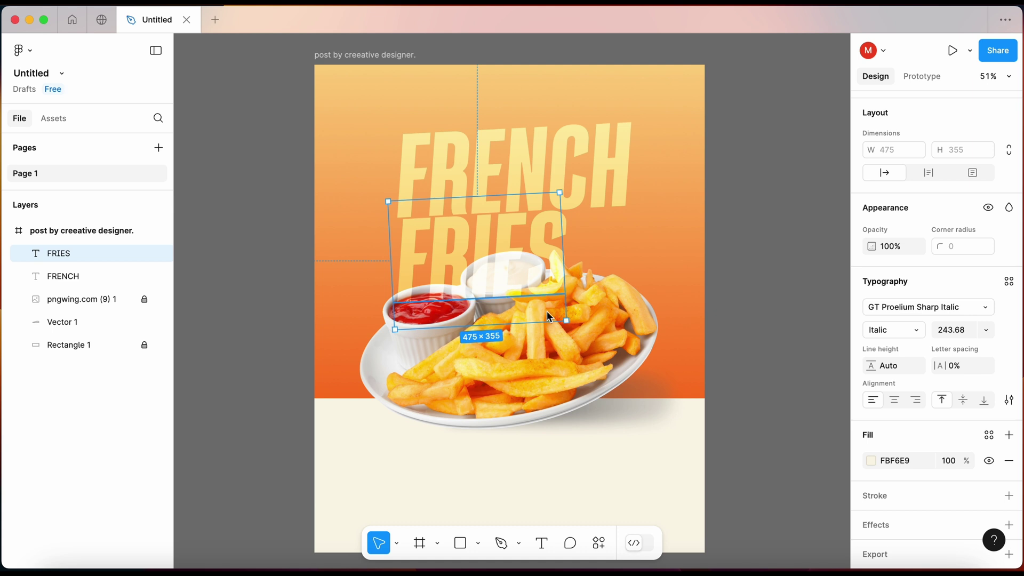
Step: Enlarge FRIES, move it behind the fries image layer, and raise FRENCH slightly
left_click(397, 543)
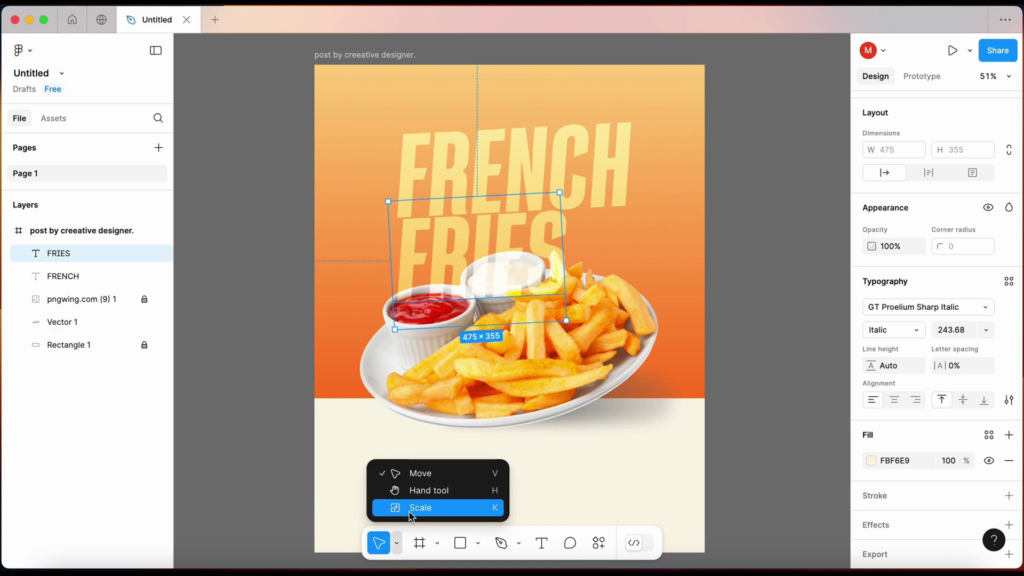
left_click(413, 443)
mouse_move(566, 322)
left_mouse_down()
mouse_move(641, 370)
mouse_move(627, 346)
left_mouse_up()
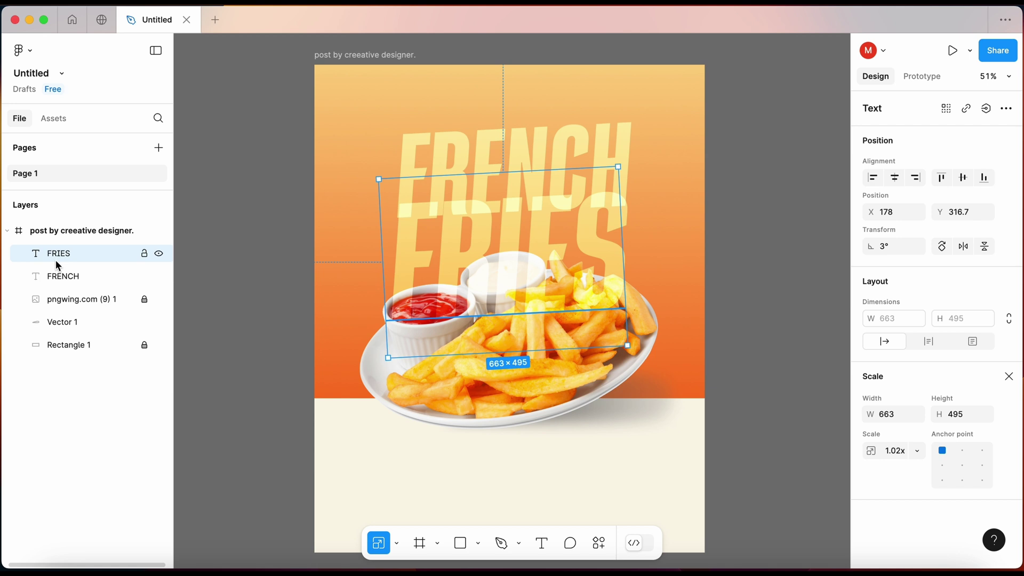
left_click_drag(55, 256, 56, 305)
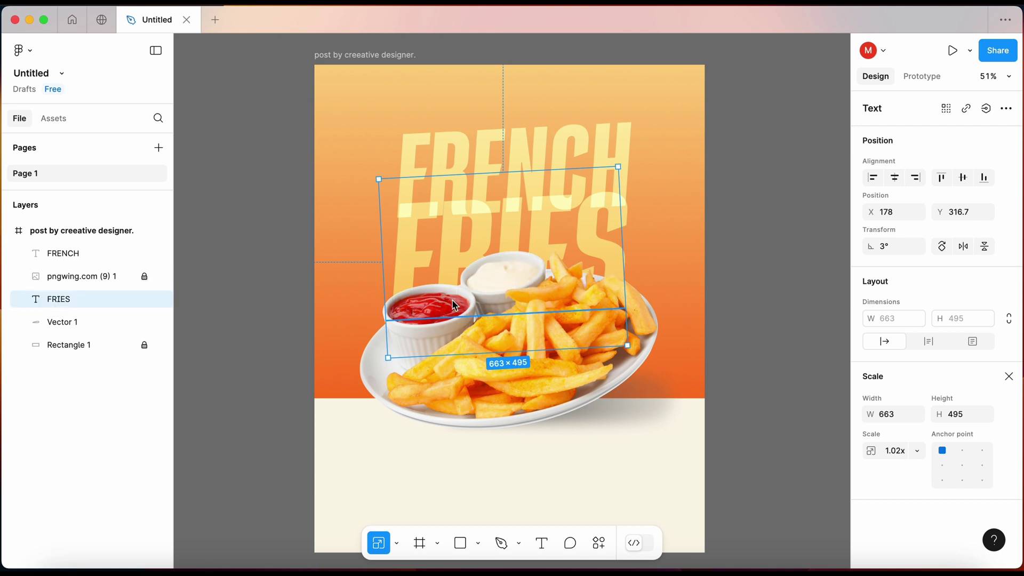
left_click(67, 258)
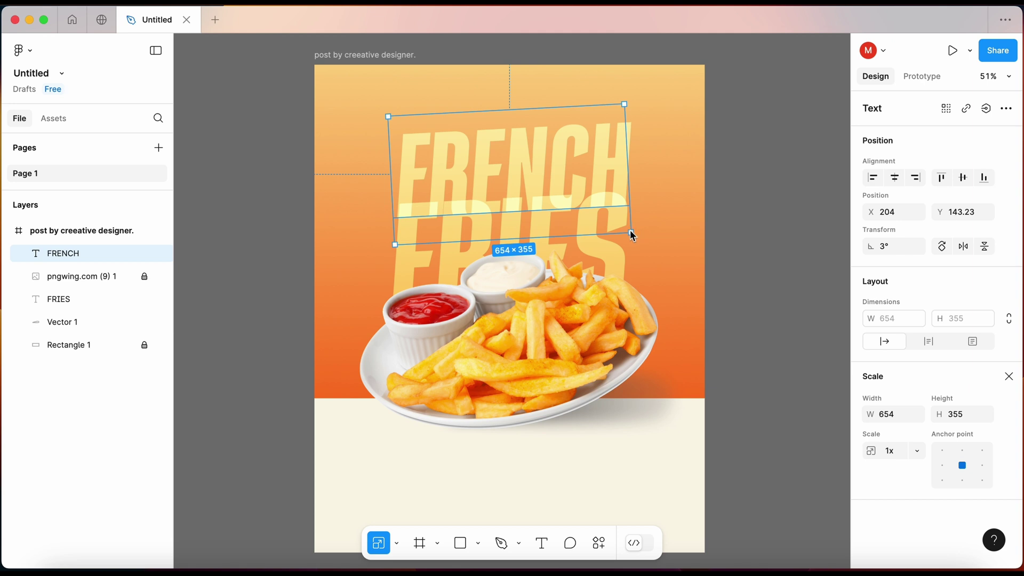
left_click_drag(632, 234, 627, 216)
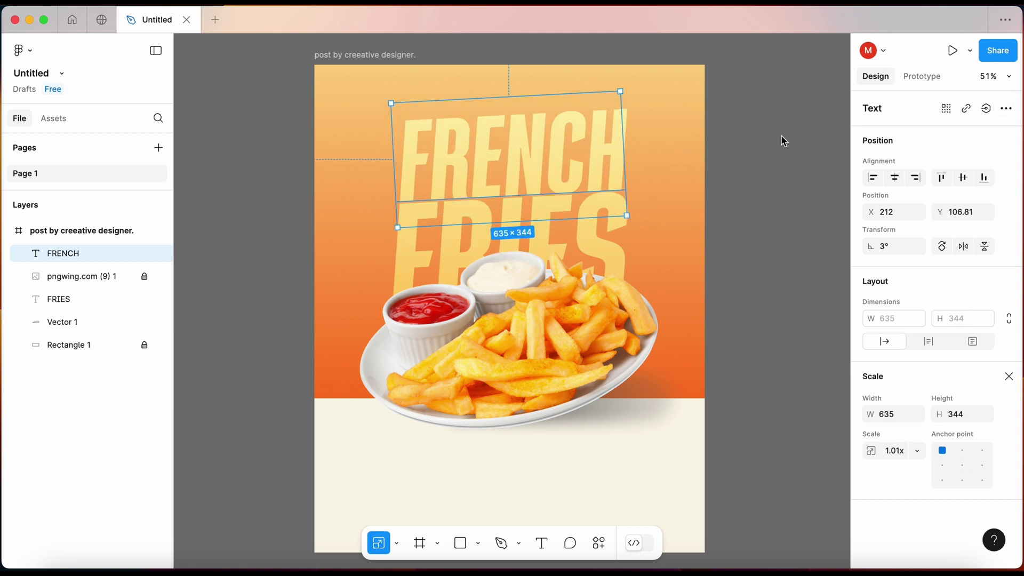
left_click(694, 191)
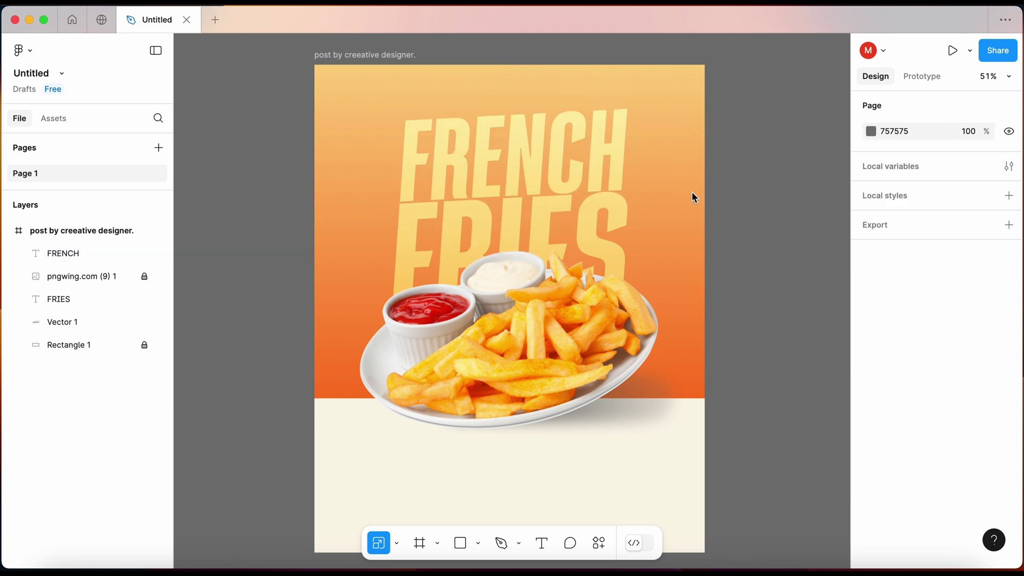
left_click(540, 543)
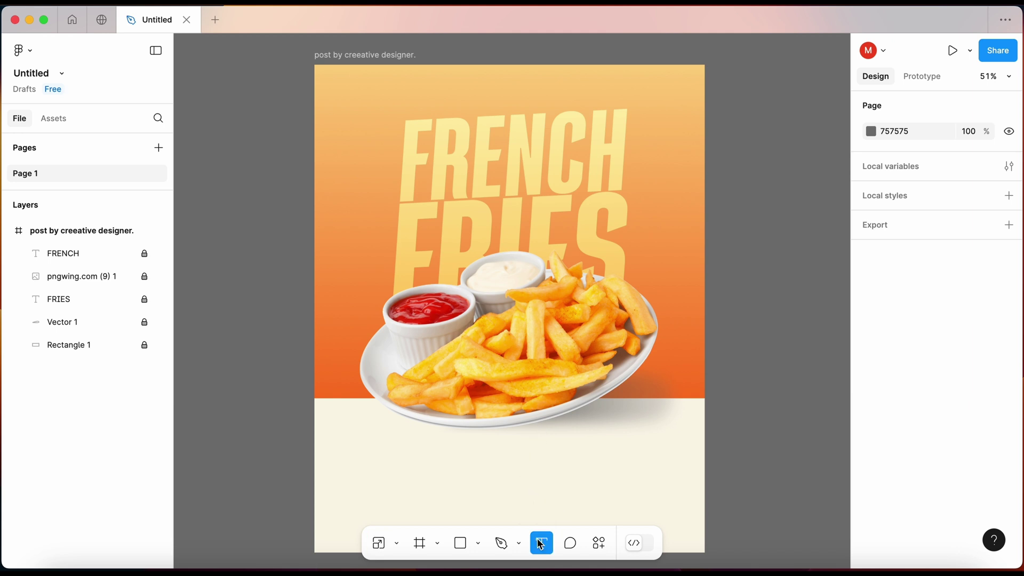
Step: Add a Milanello text layer reading 'Crispy Yummy Delicious' beside the ketchup dish
left_click(373, 199)
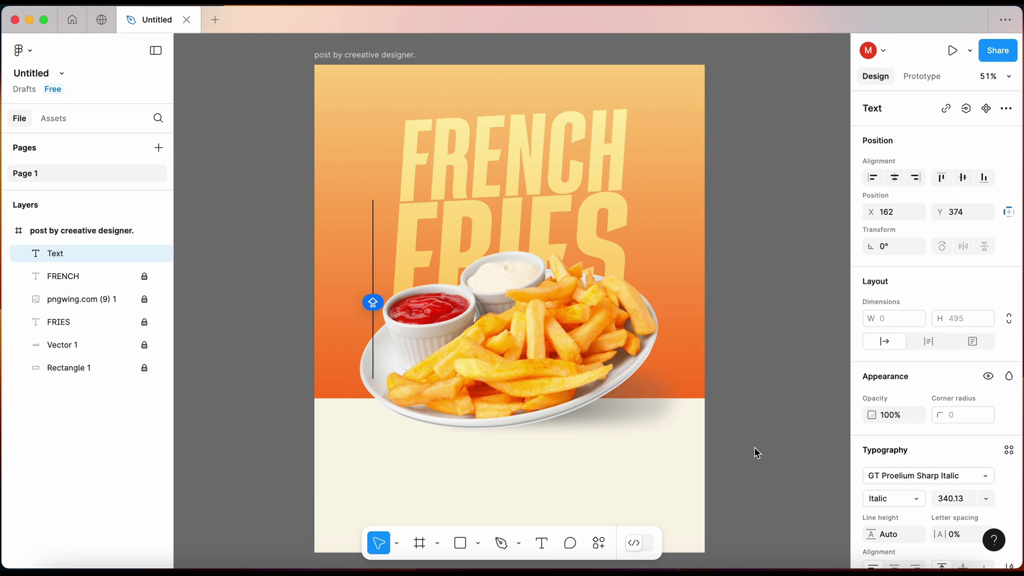
left_click(917, 478)
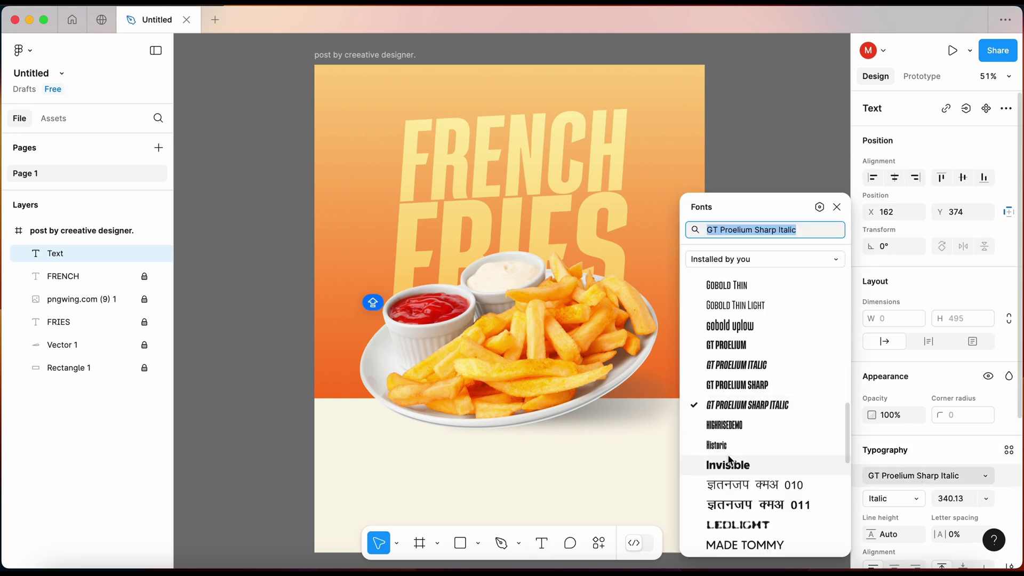
scroll(794, 469, "down", 5)
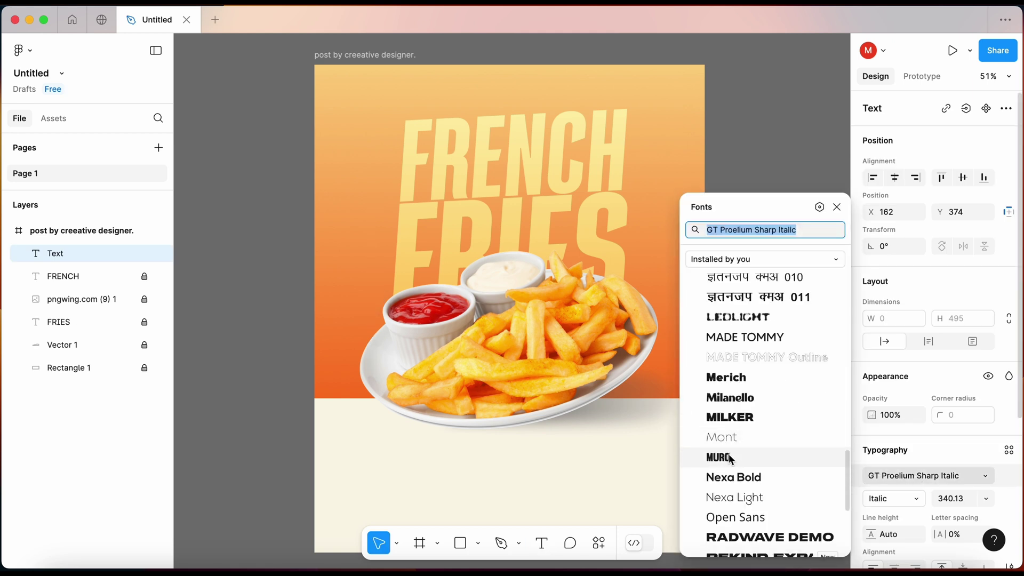
left_click(736, 395)
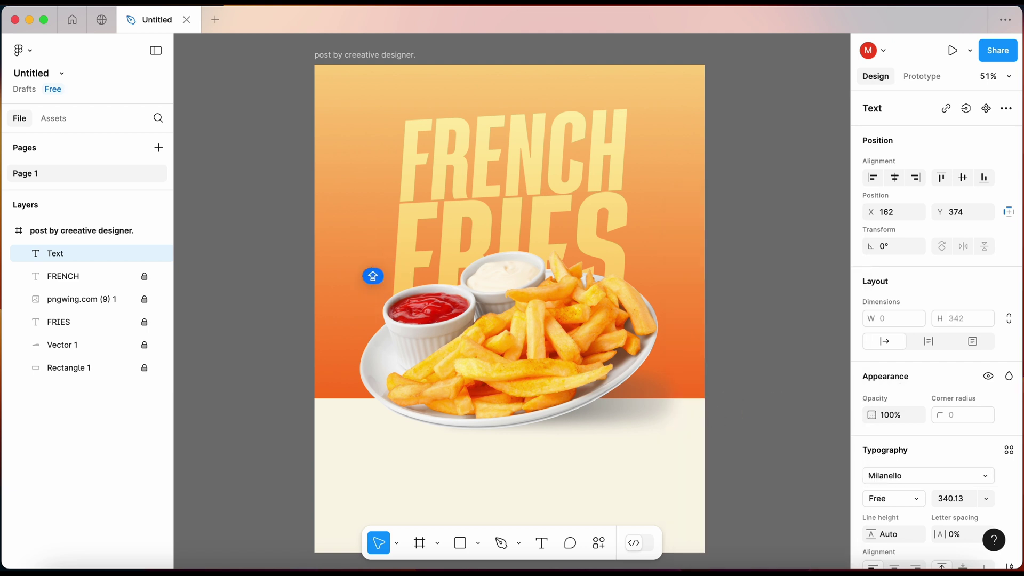
type("Cri")
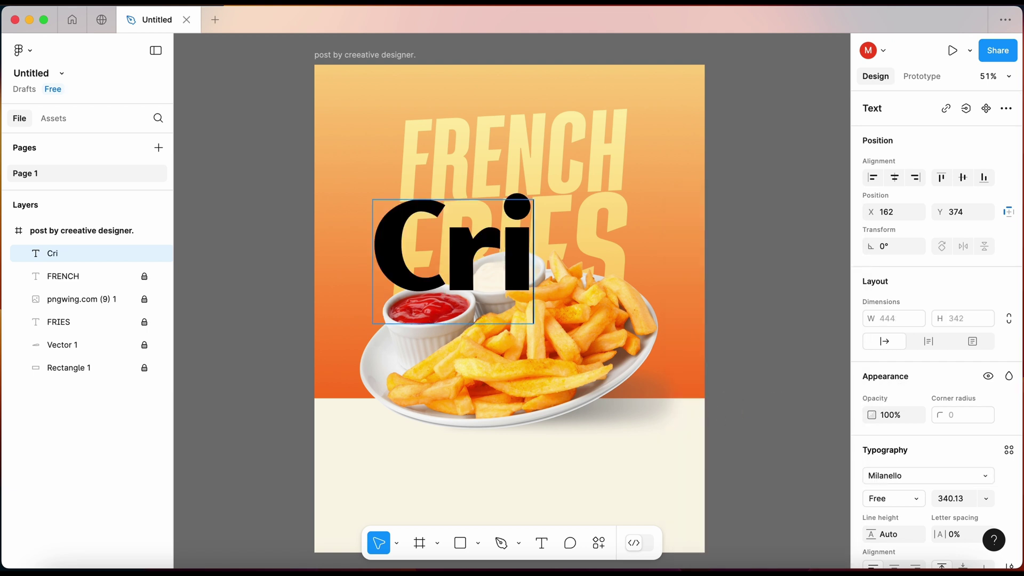
type("spy Yummy")
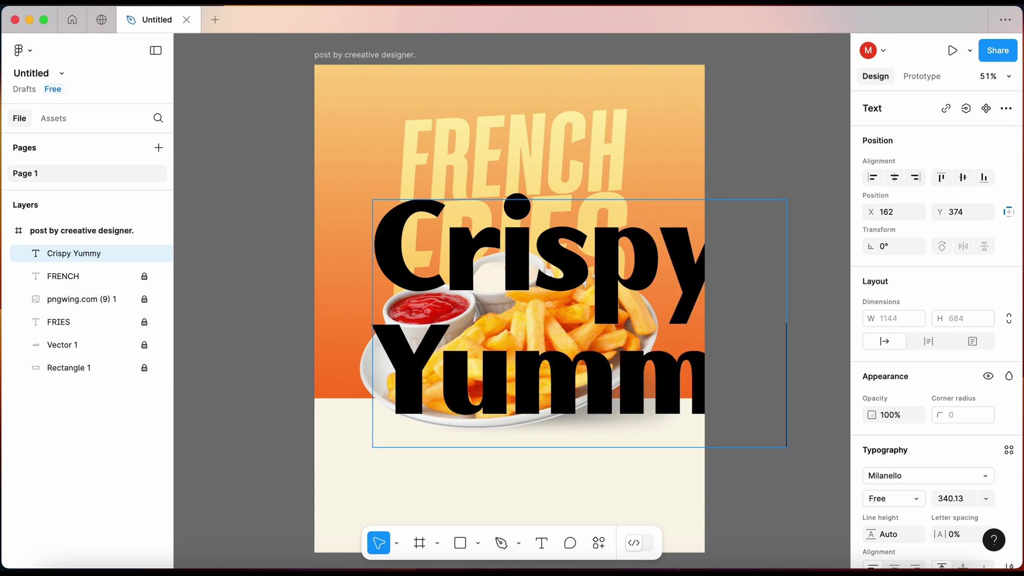
type(" Delicio")
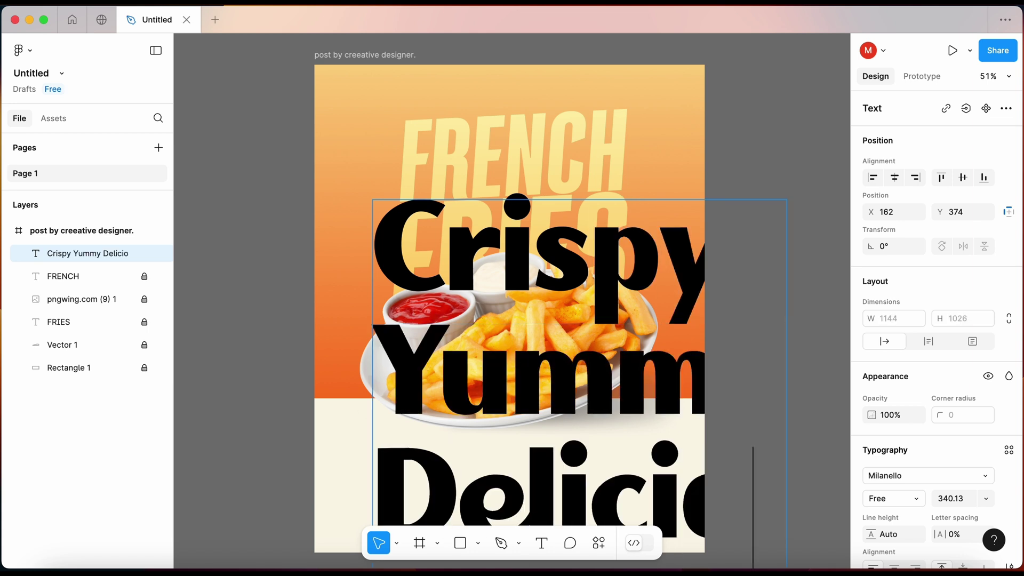
type("us")
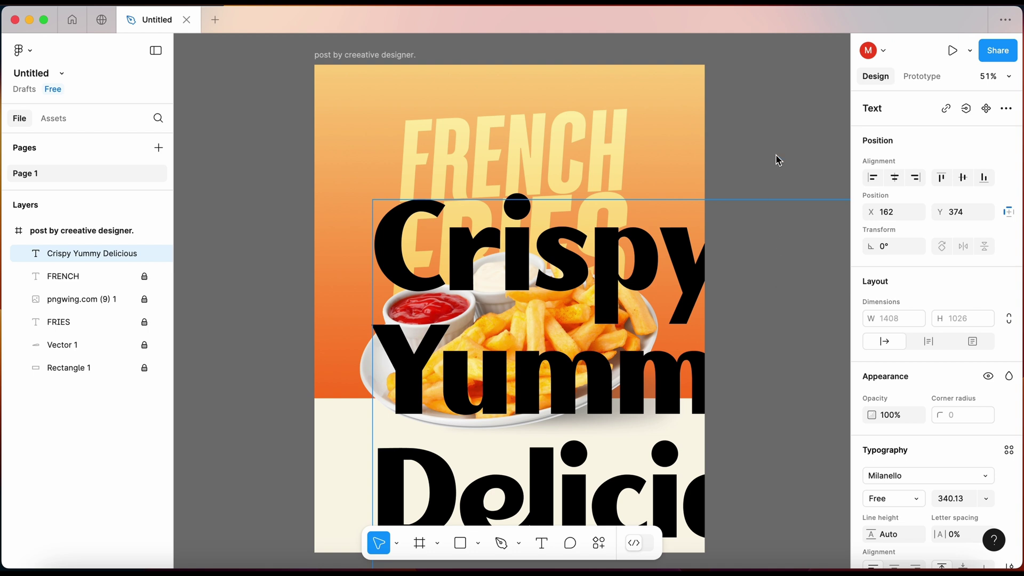
key("Escape")
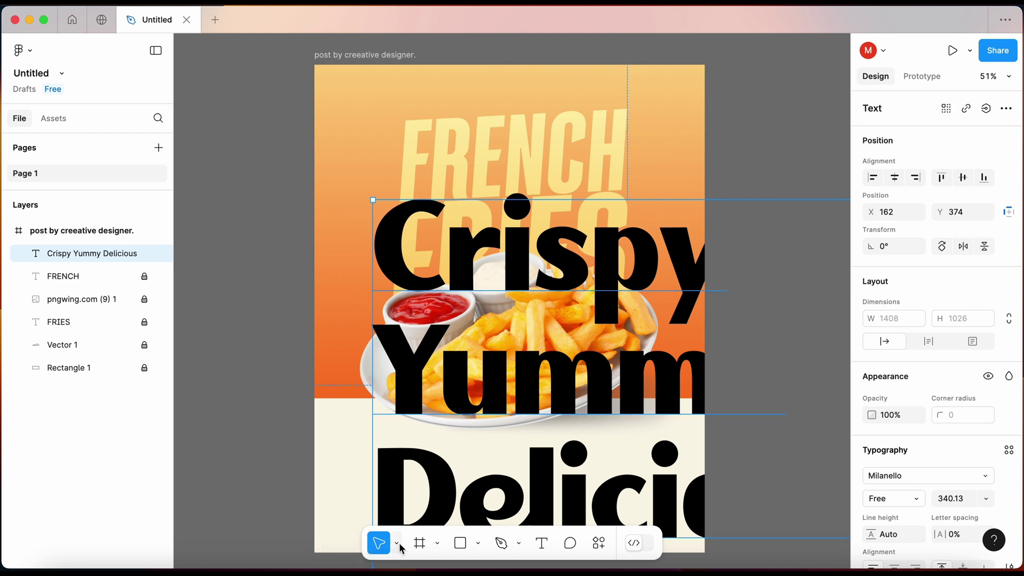
Step: Shrink the tagline, tilt it 1°, and place it left of the FRENCH title
left_click(396, 543)
left_click(419, 507)
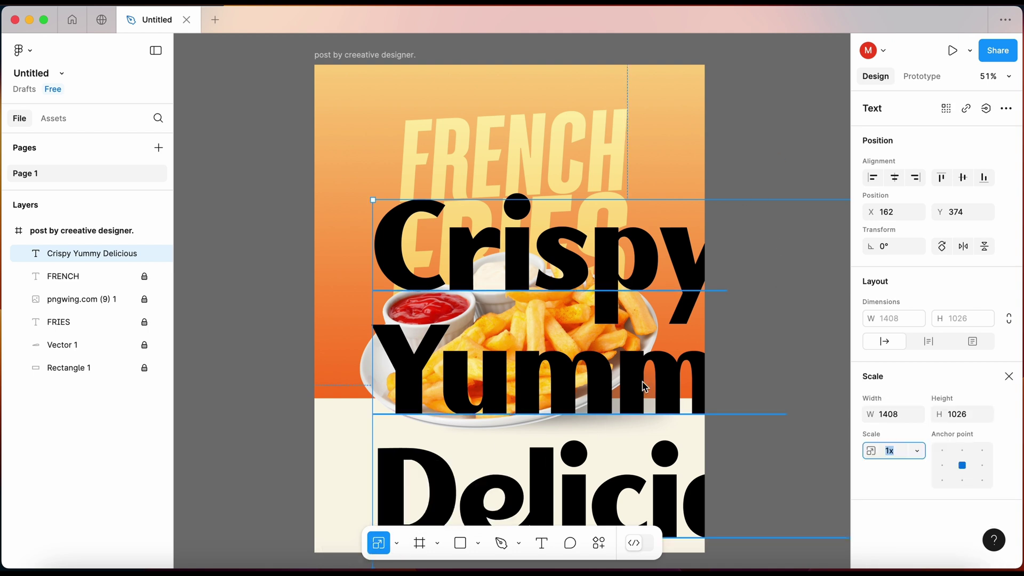
mouse_move(644, 387)
left_mouse_down()
mouse_move(442, 201)
mouse_move(391, 174)
mouse_move(391, 222)
left_mouse_up()
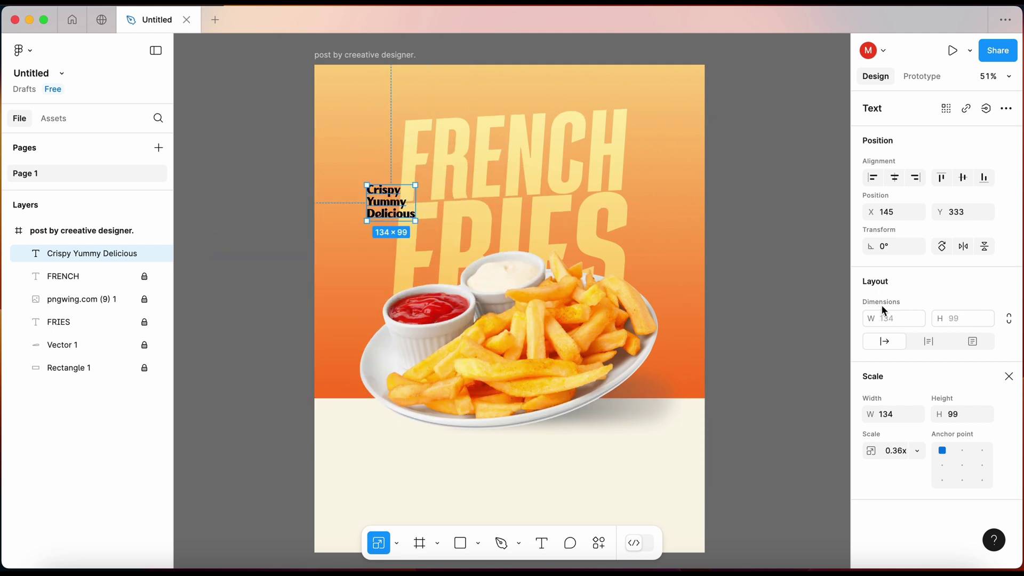
left_click_drag(869, 249, 866, 246)
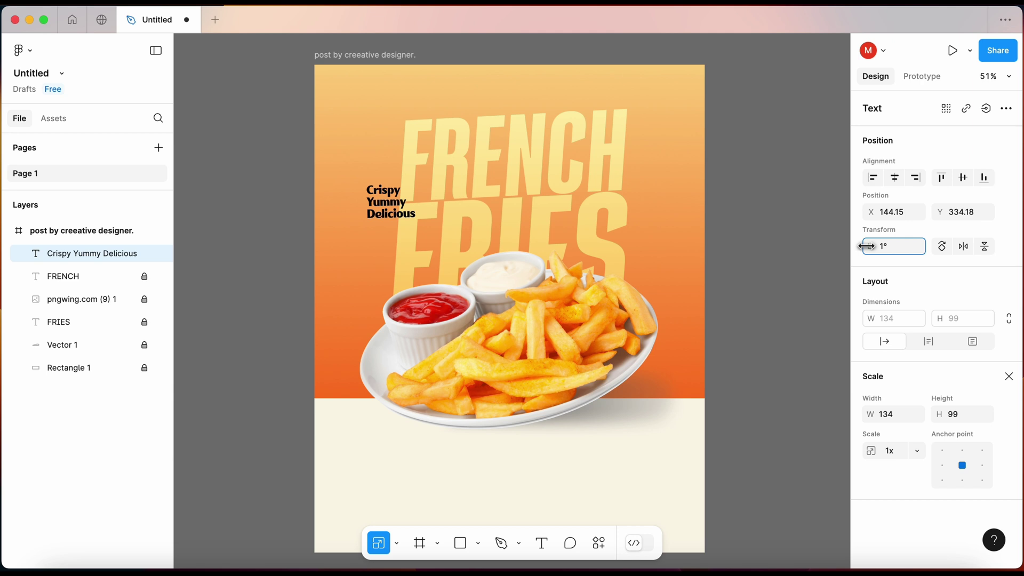
left_click_drag(387, 213, 394, 211)
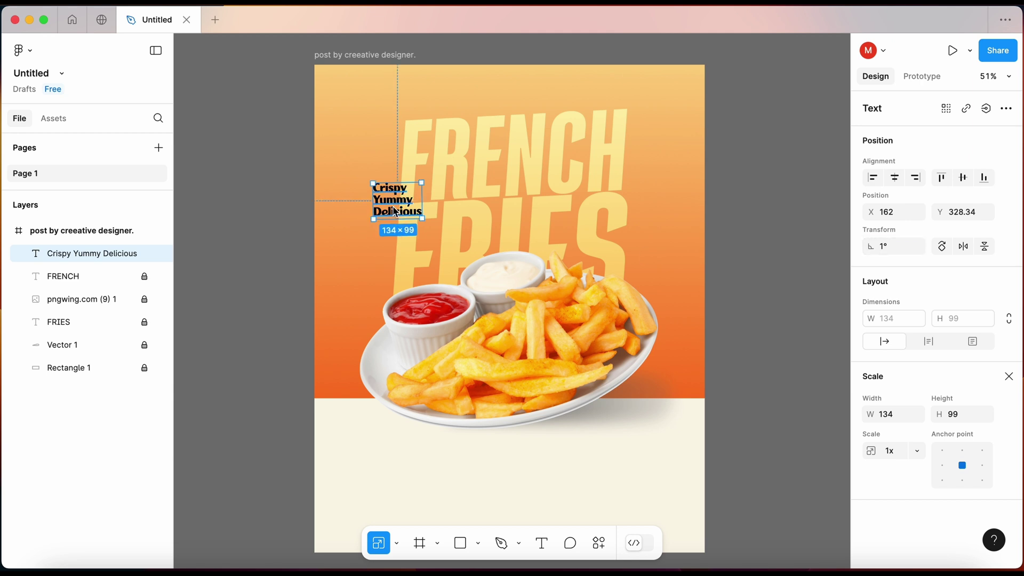
key("v")
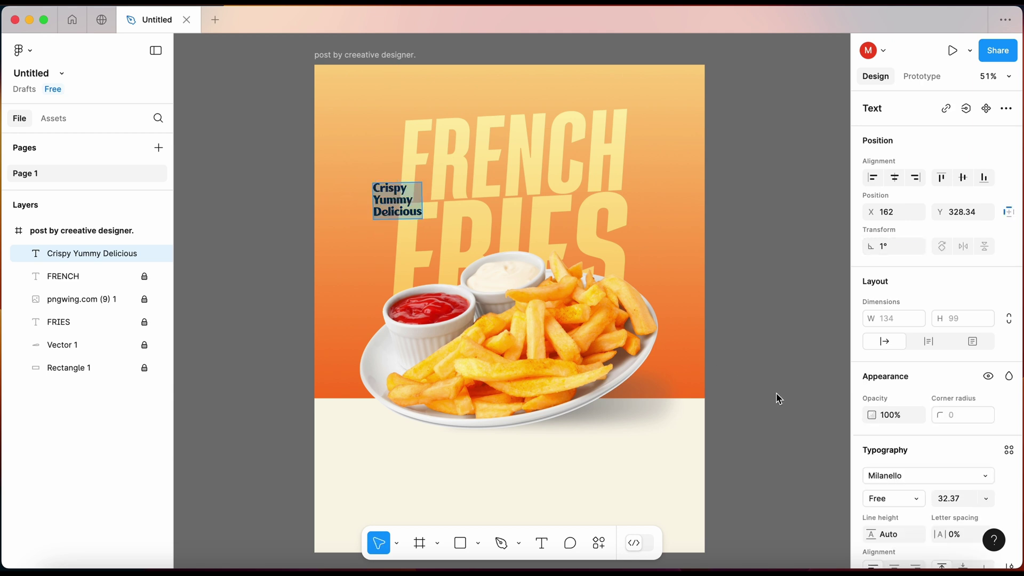
scroll(922, 441, "down", 3)
scroll(906, 448, "down", 1)
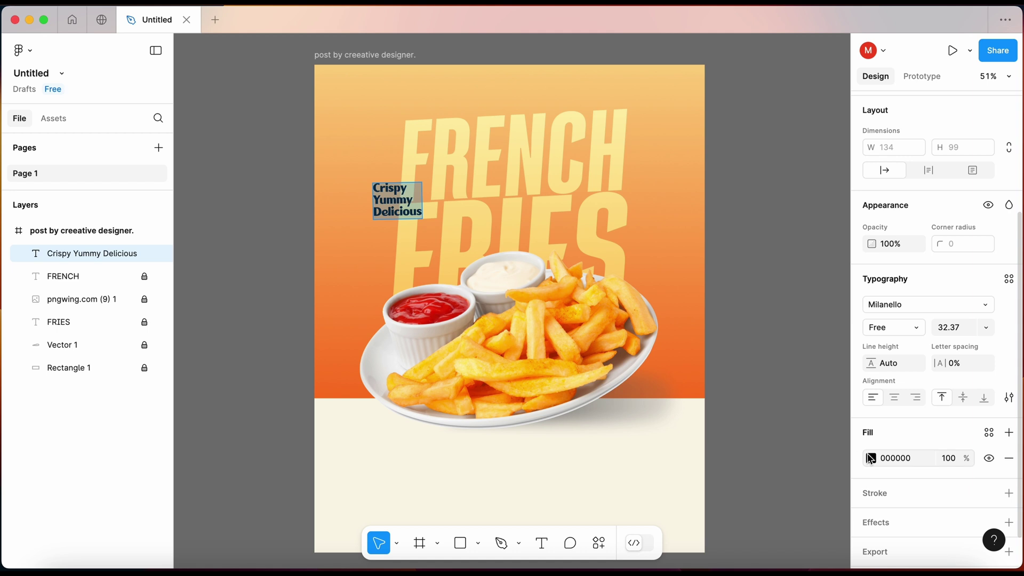
Step: Colour the tagline the ketchup's dark red B32709 and lock its layer
left_click(870, 458)
left_click(699, 407)
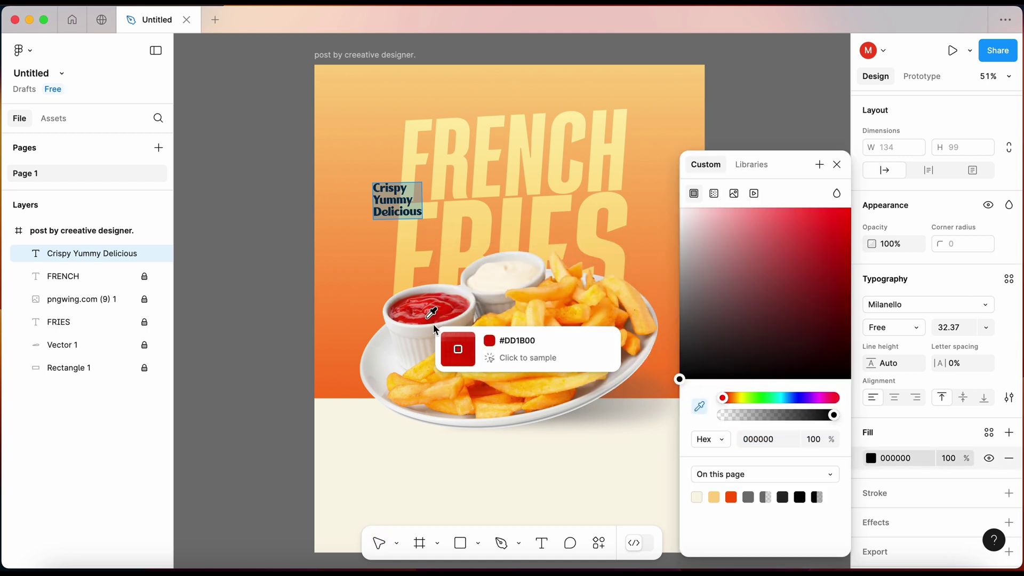
left_click(404, 304)
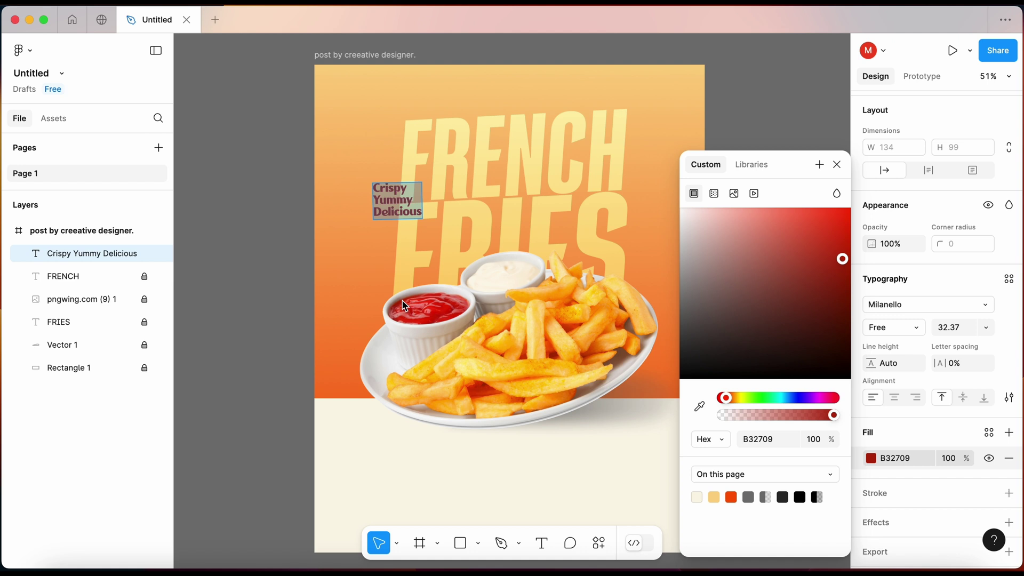
left_click(836, 164)
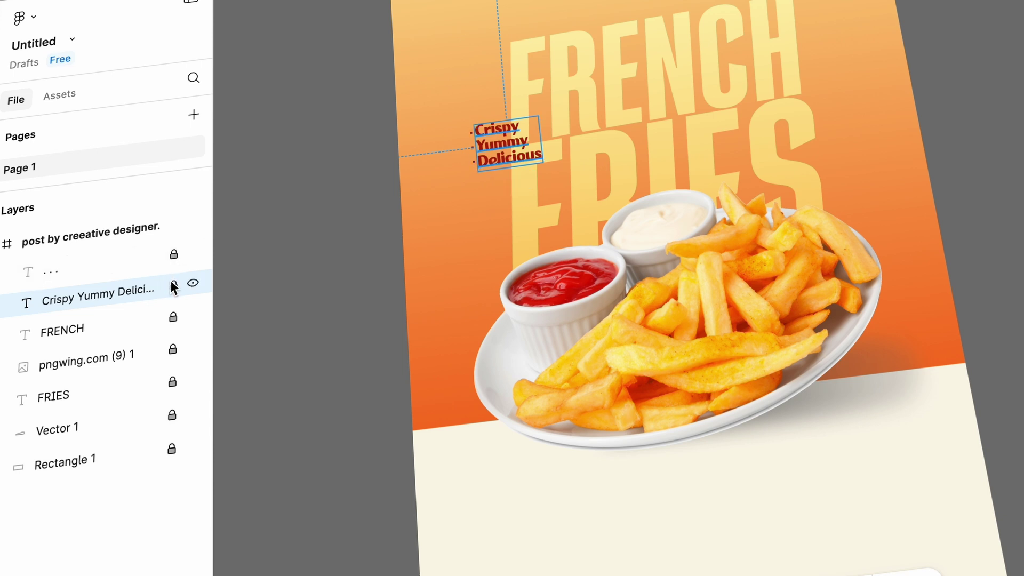
left_click(173, 285)
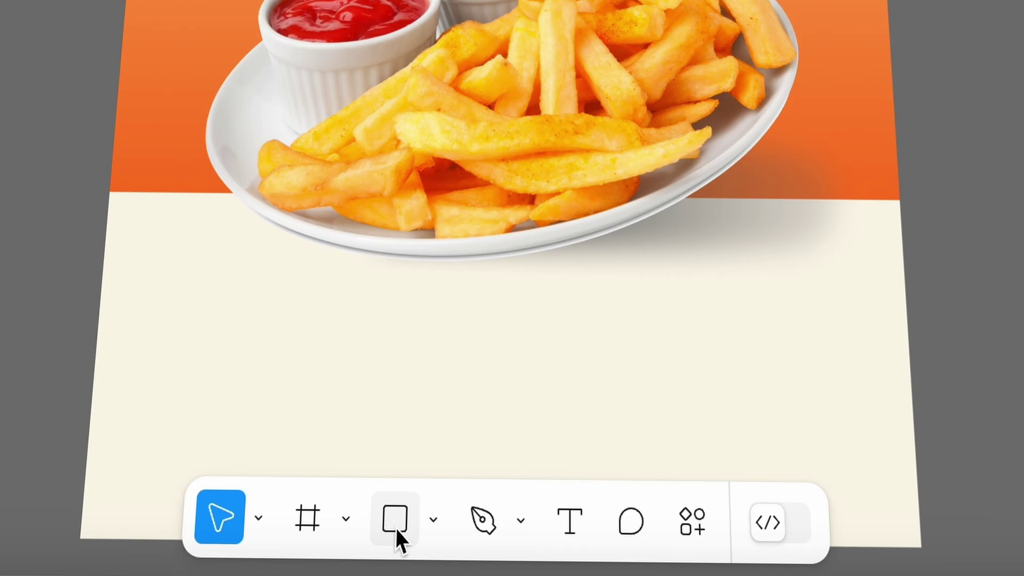
left_click(460, 542)
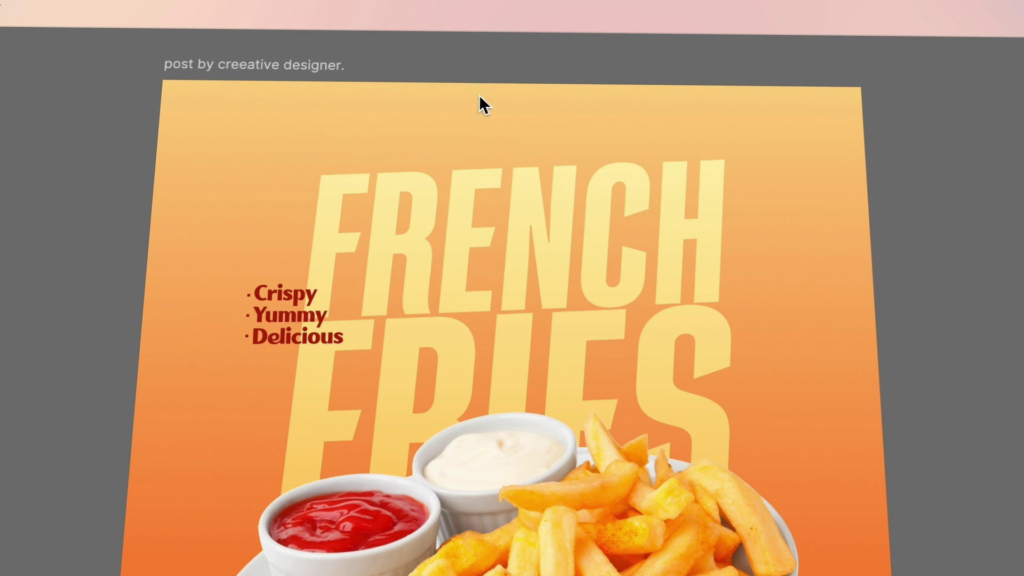
Step: Draw a small rectangle at the poster's top centre and fill it dark red B32709
mouse_move(470, 84)
left_mouse_down()
mouse_move(562, 128)
mouse_move(574, 122)
mouse_move(507, 105)
left_mouse_up()
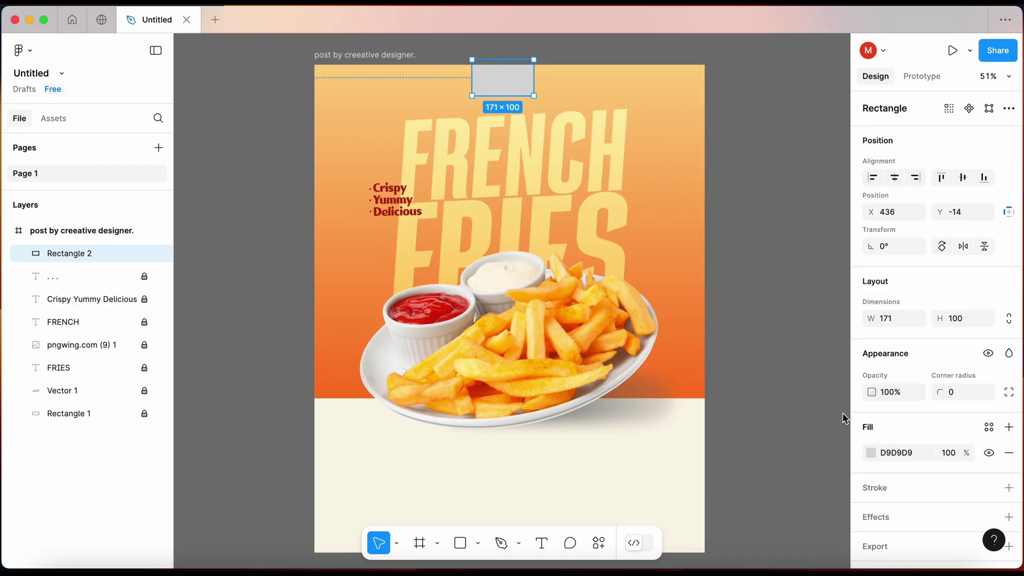
left_click(871, 453)
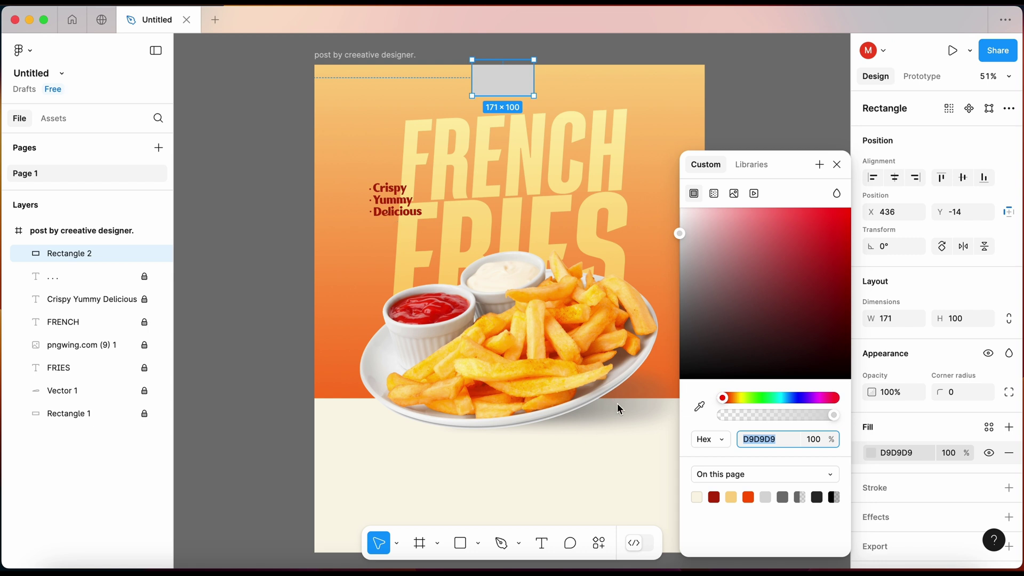
left_click(714, 497)
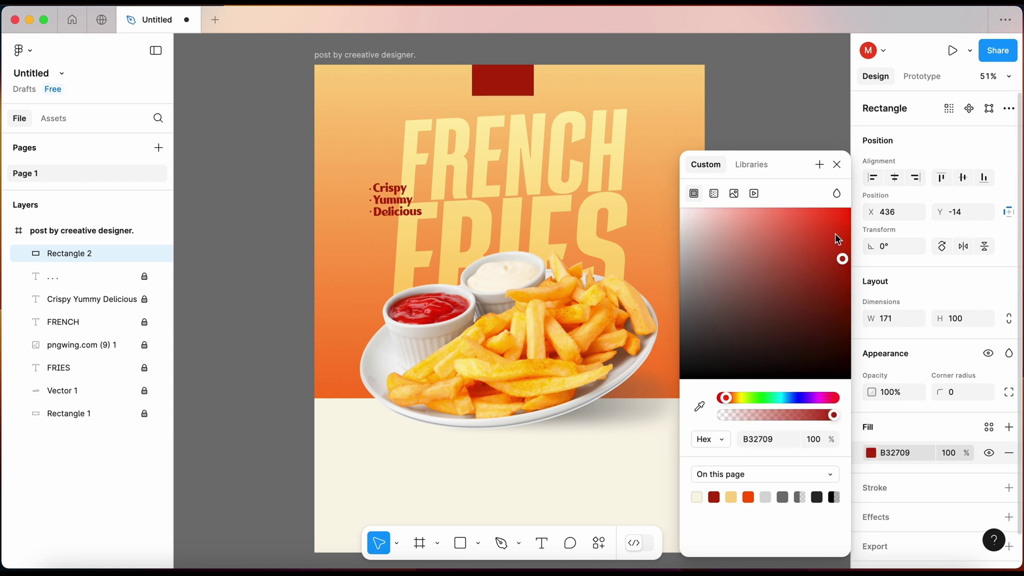
left_click(837, 164)
left_click(762, 181)
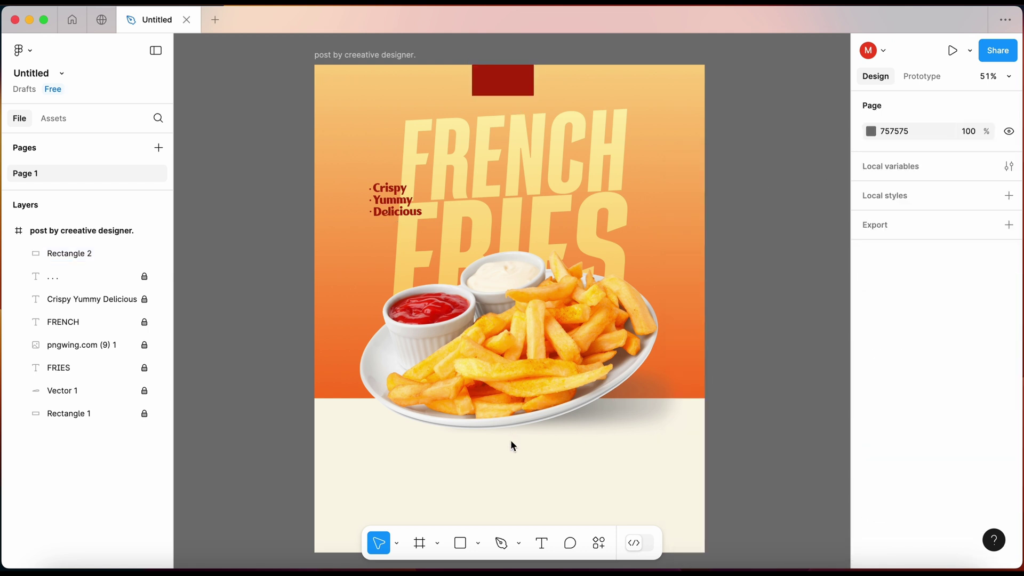
left_click(462, 549)
Step: Draw a 672×171 banner rectangle below the fries plate and fill it dark red B32709
left_click_drag(421, 446, 665, 520)
left_click_drag(589, 498, 564, 498)
scroll(564, 497, "down", 3)
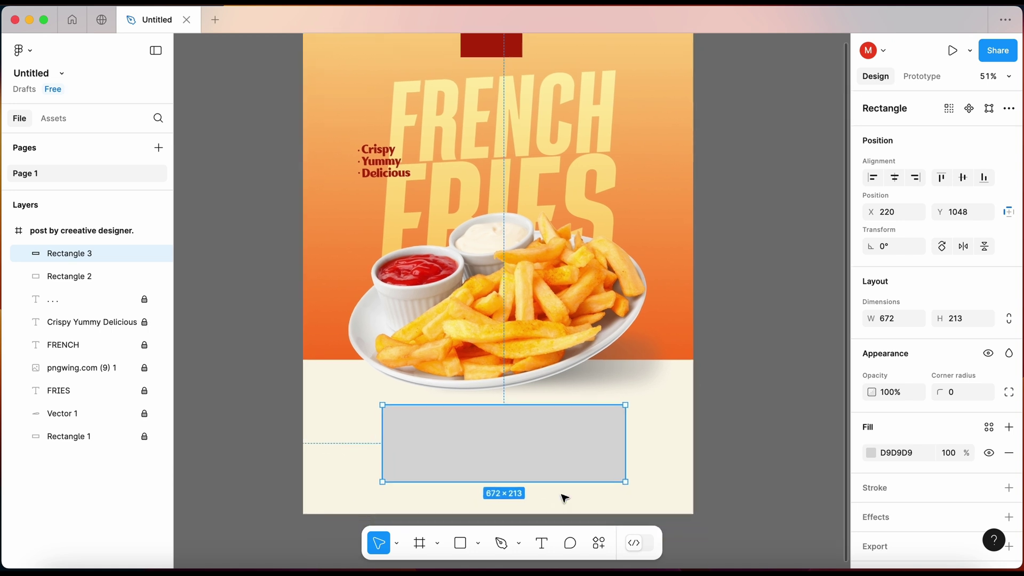
scroll(564, 497, "down", 2)
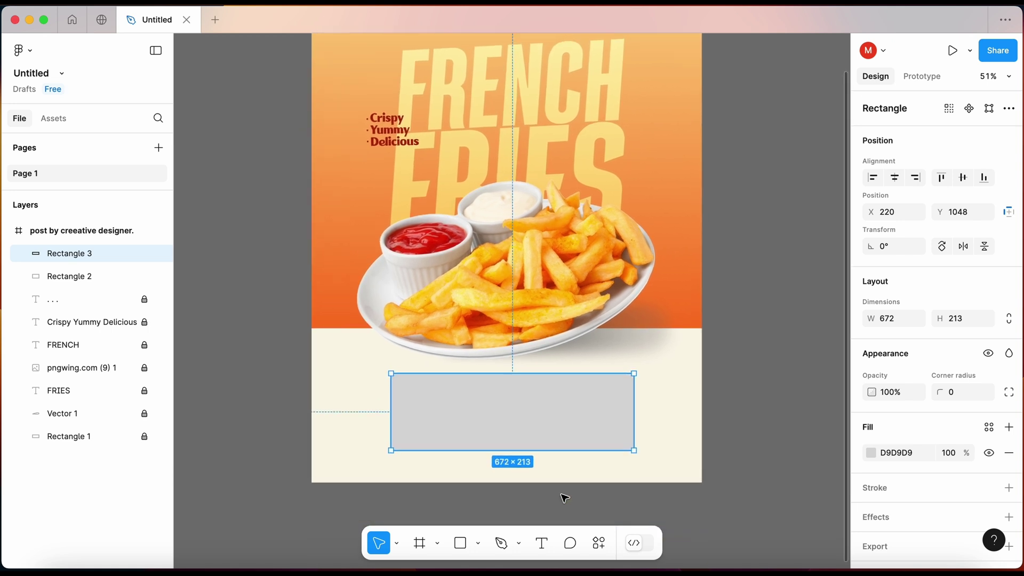
scroll(564, 497, "up", 3)
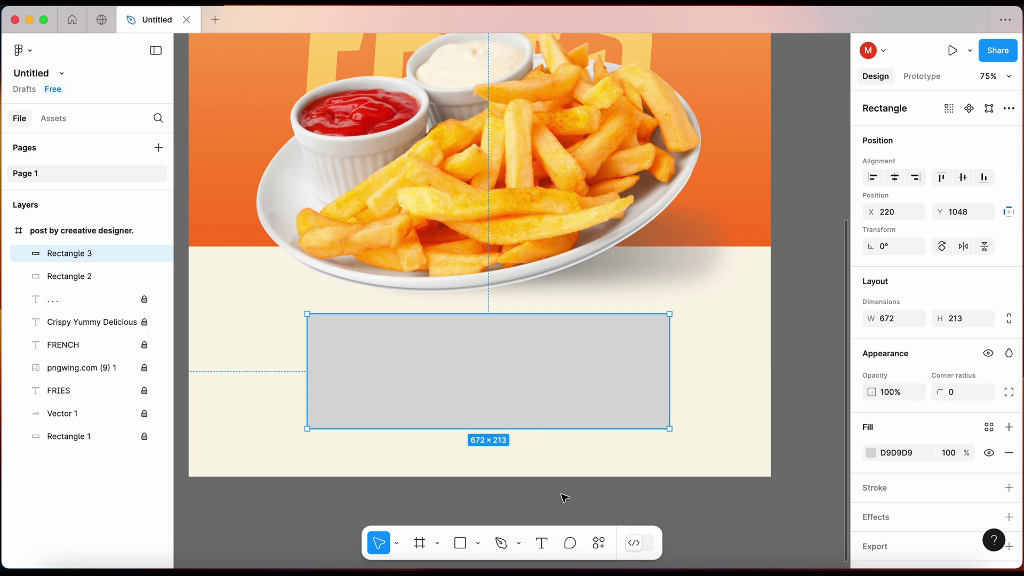
mouse_move(512, 449)
left_click_drag(506, 428, 511, 405)
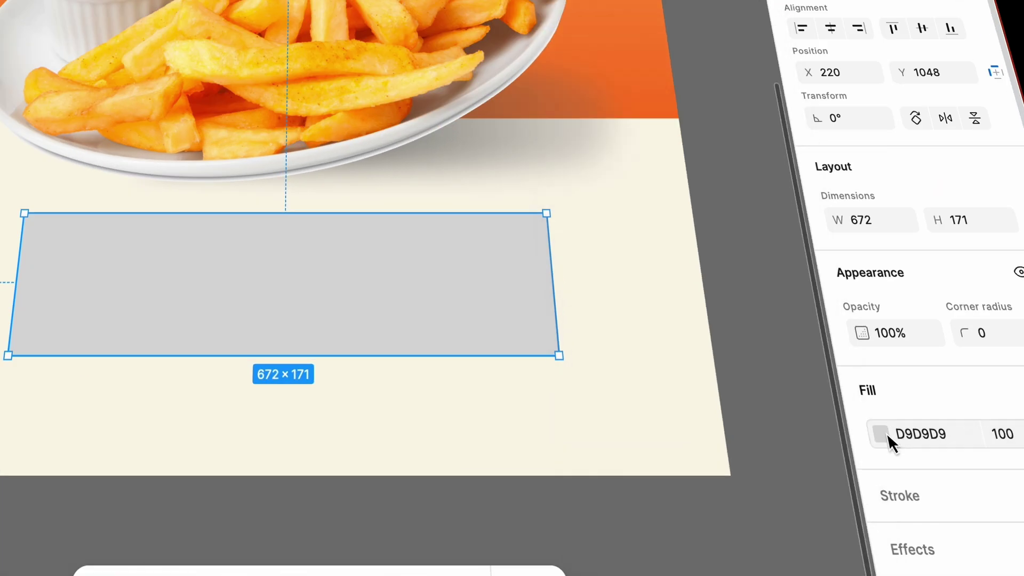
left_click(870, 452)
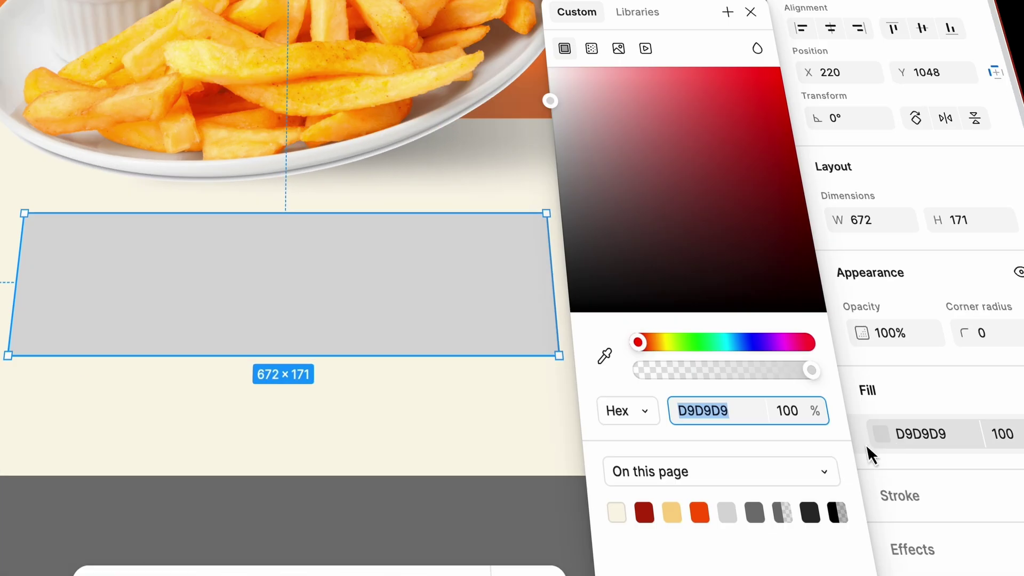
left_click(647, 511)
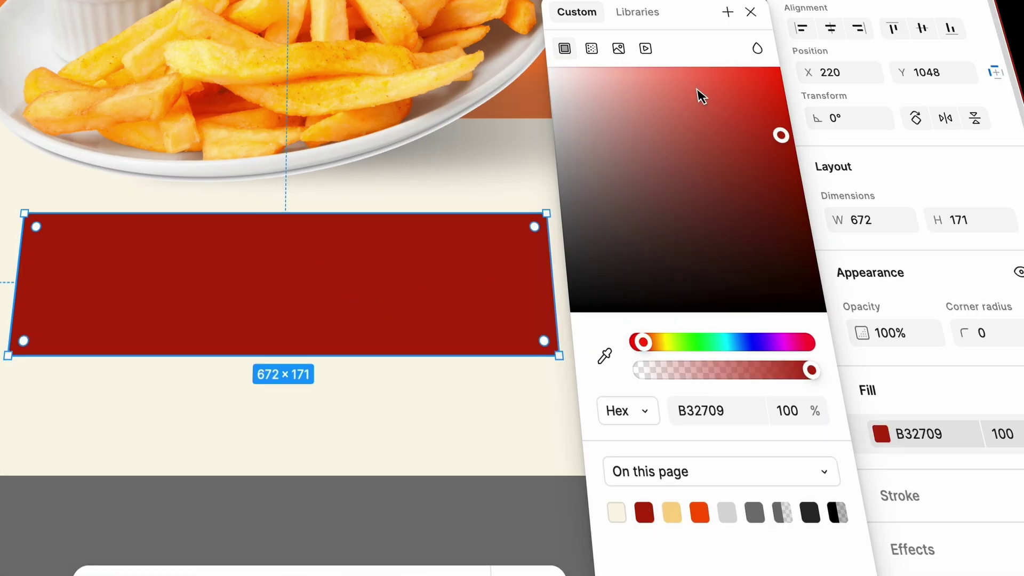
left_click(746, 11)
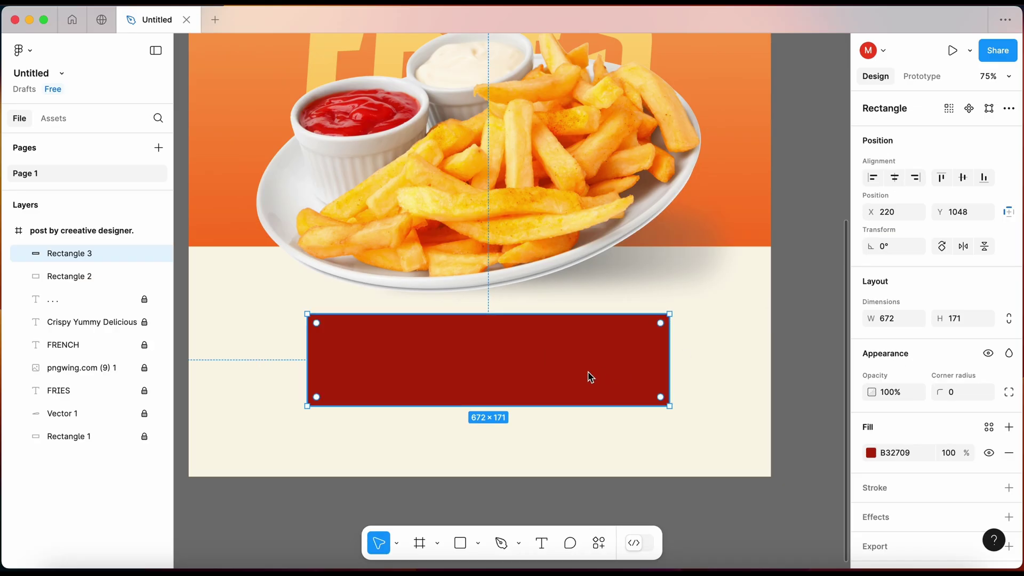
Step: Give the banner's two top vertices a corner radius of 16
double_click(506, 373)
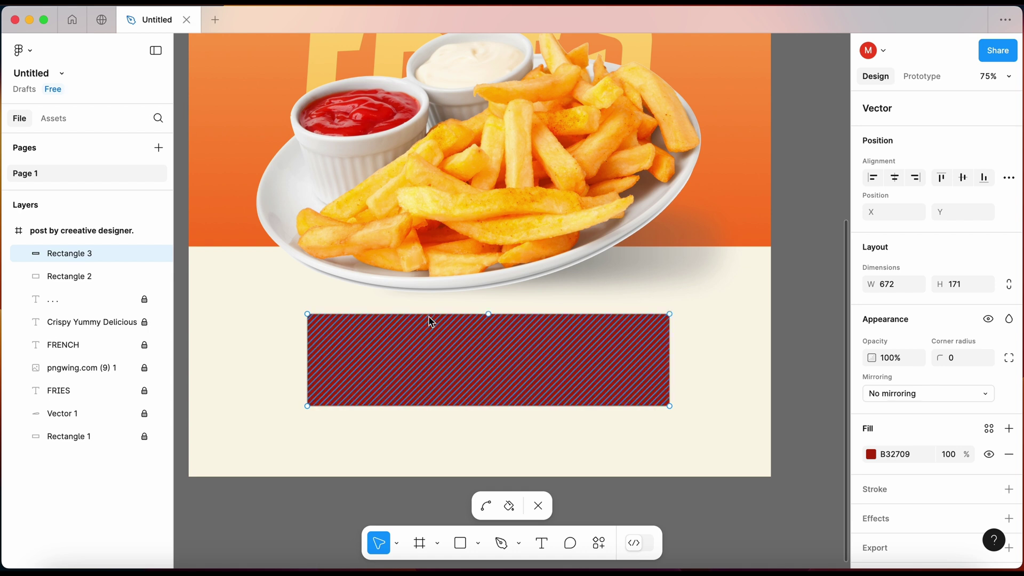
mouse_move(263, 299)
left_mouse_down()
mouse_move(483, 333)
mouse_move(692, 329)
left_mouse_up()
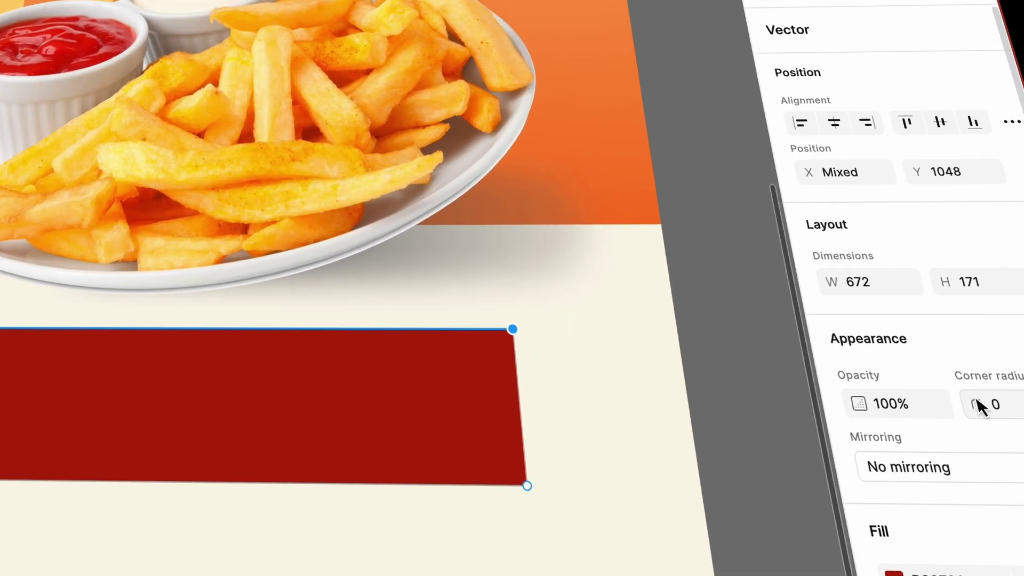
left_click_drag(942, 365, 970, 367)
left_click_drag(1019, 406, 1023, 406)
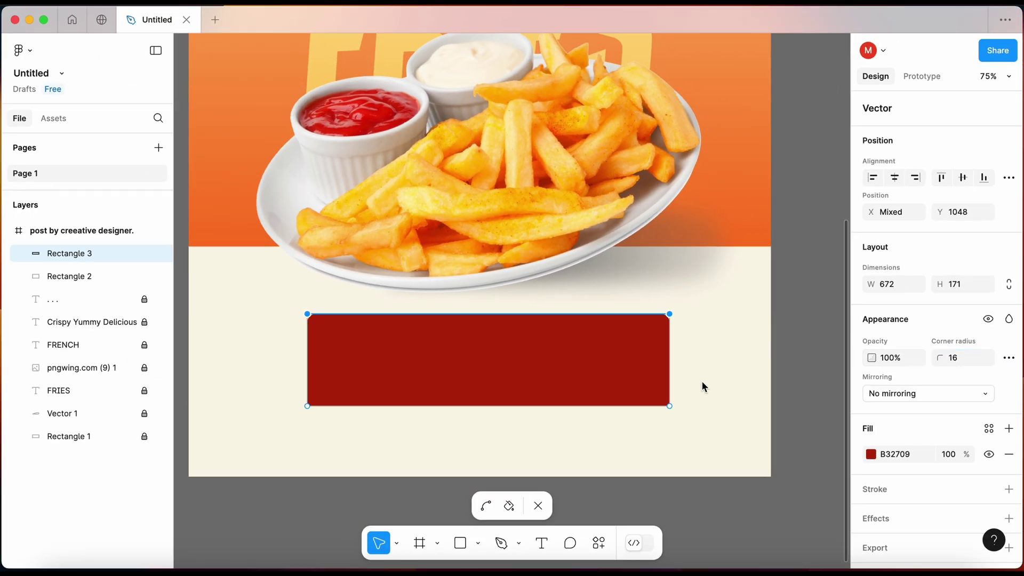
left_click(540, 508)
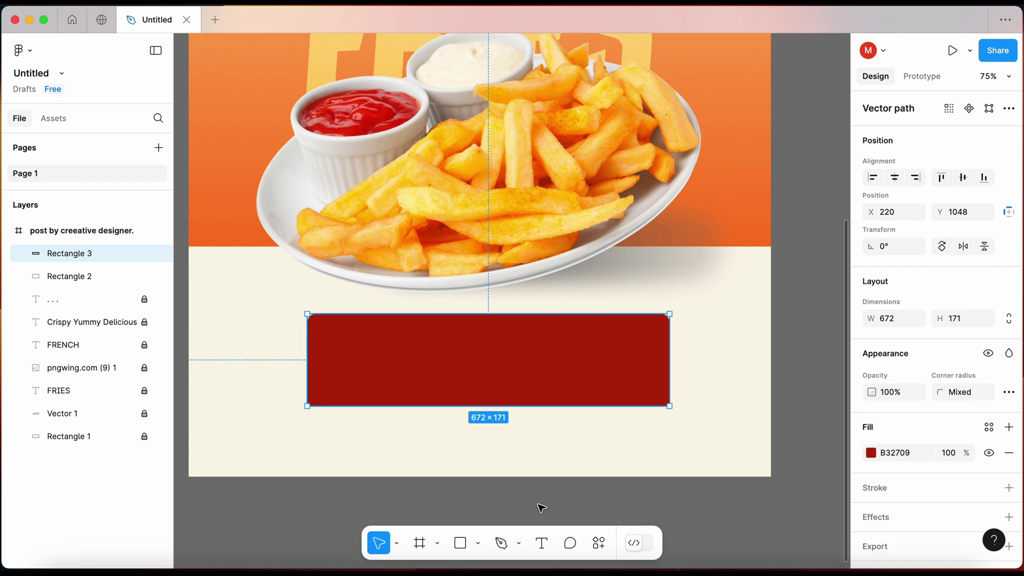
left_click(576, 498)
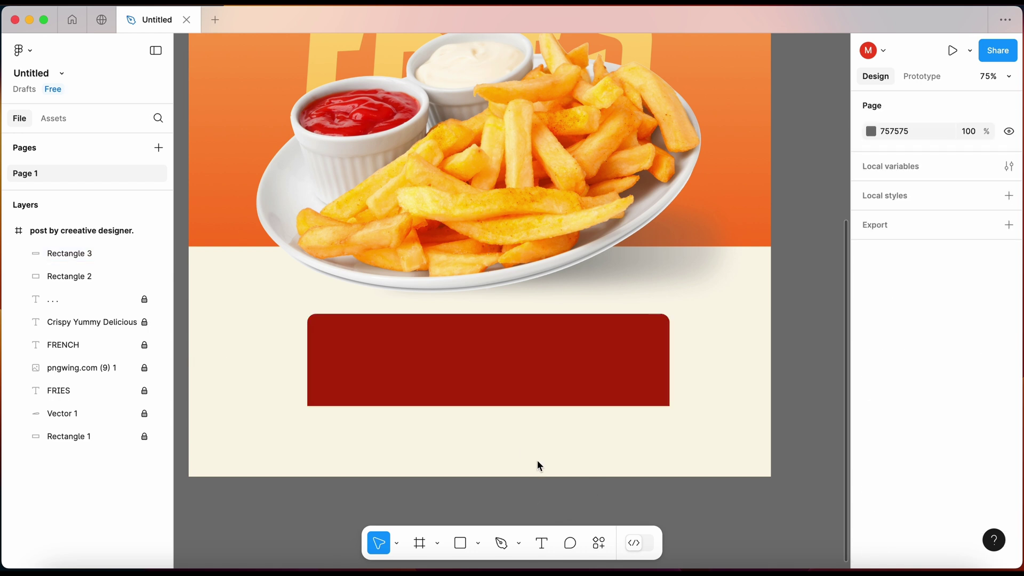
Step: Duplicate the Crispy Yummy Delicious text onto the red banner, above it in the layers, and unlock it
scroll(564, 486, "left", 3)
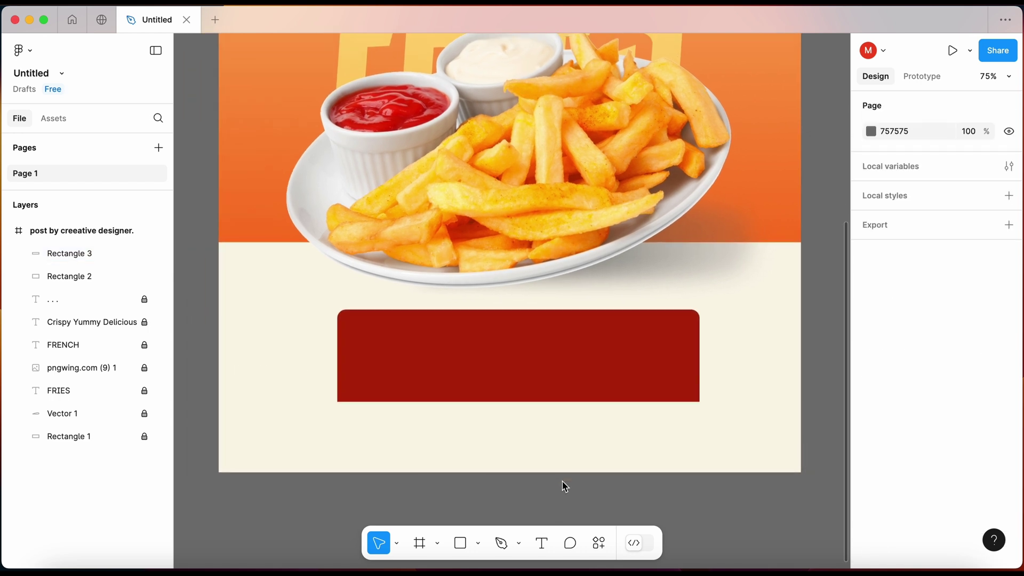
scroll(571, 481, "up", 2, "ctrl")
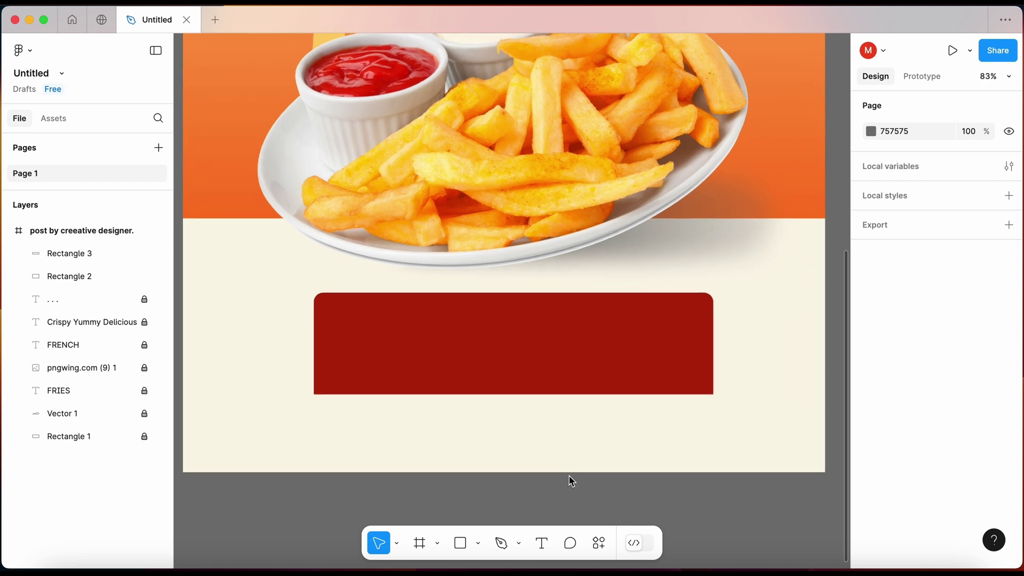
scroll(572, 481, "down", 1)
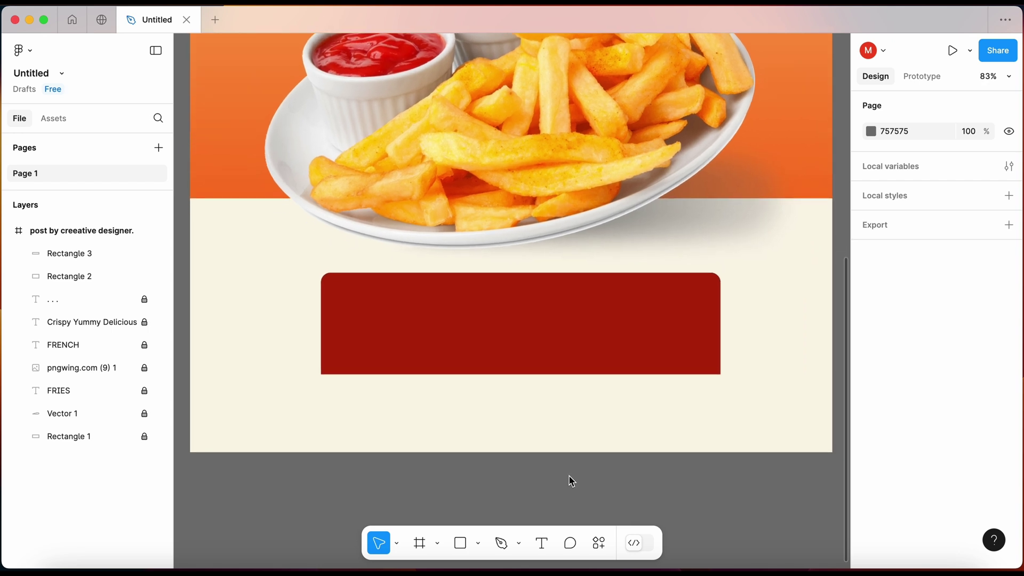
left_click(75, 323)
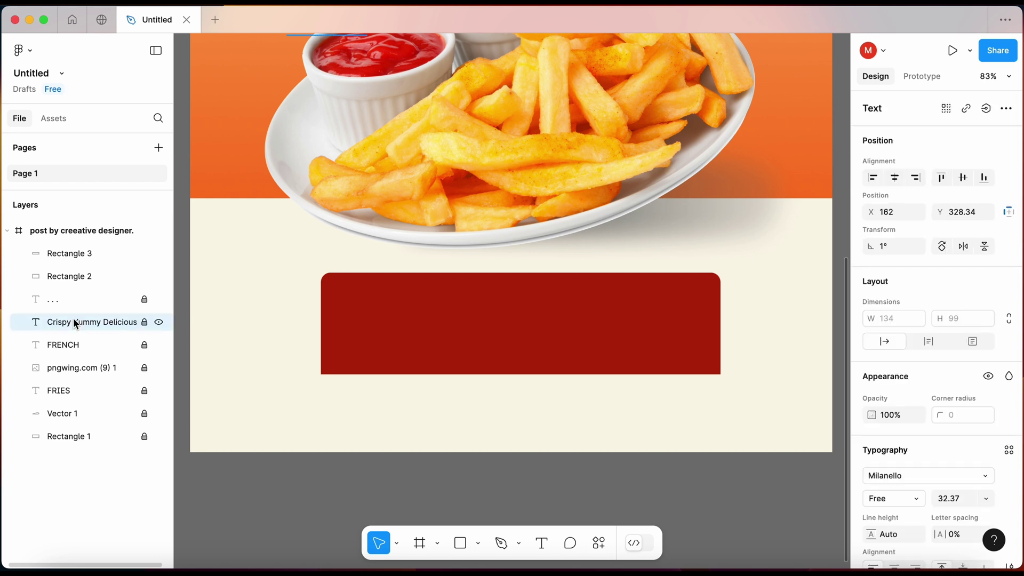
key("ctrl+d")
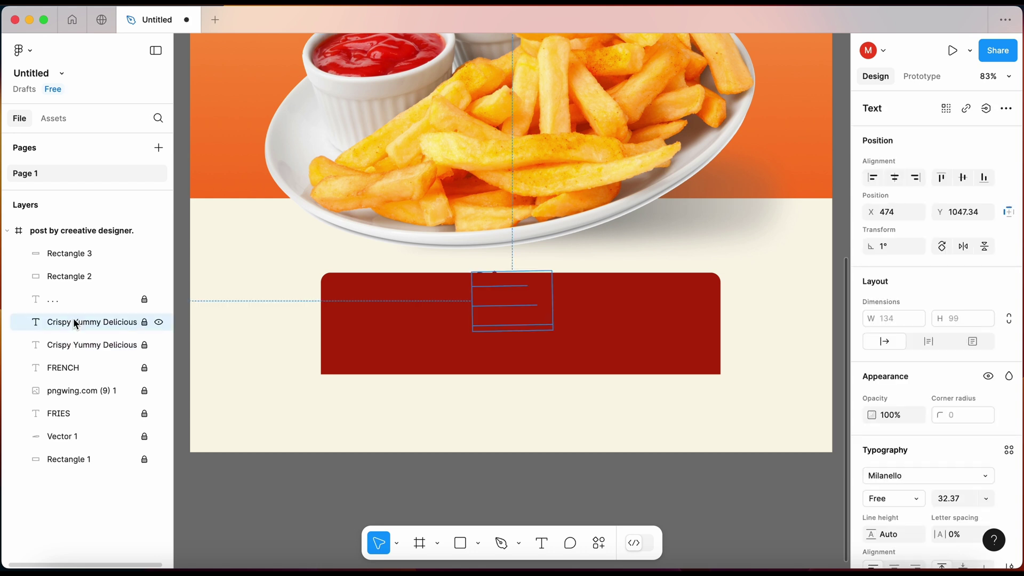
left_click_drag(75, 323, 491, 323)
left_click_drag(91, 322, 89, 250)
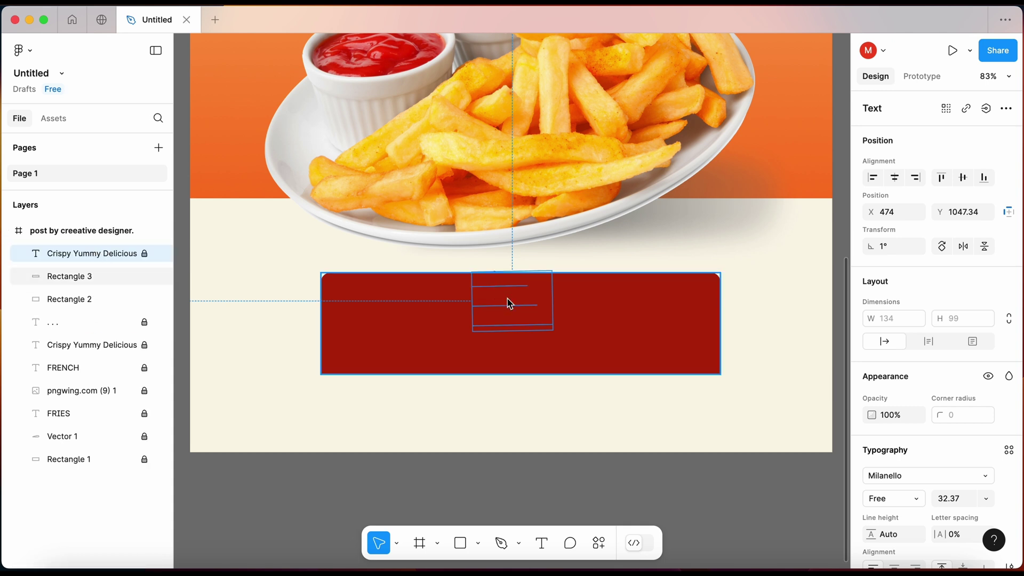
mouse_move(92, 253)
left_click(145, 253)
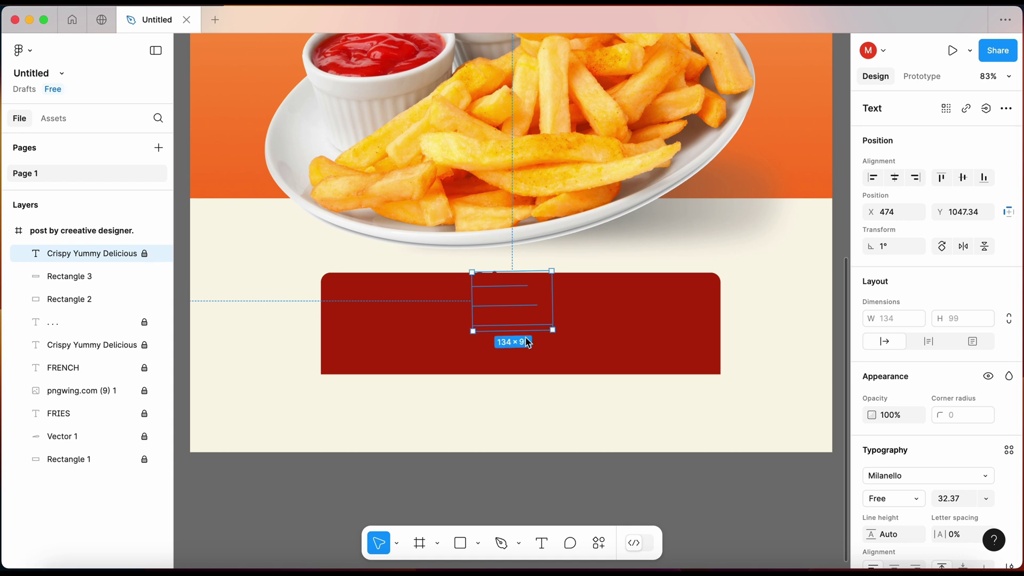
Step: Make the copied text cream FBF6E9 and change its wording to '50% Discount'
double_click(512, 313)
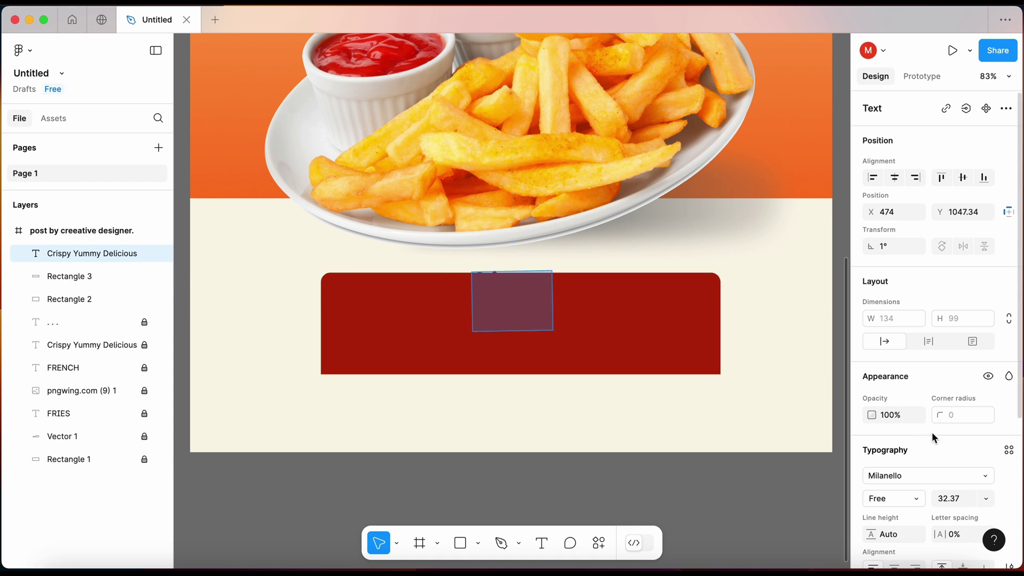
scroll(932, 432, "down", 3)
left_click(909, 501)
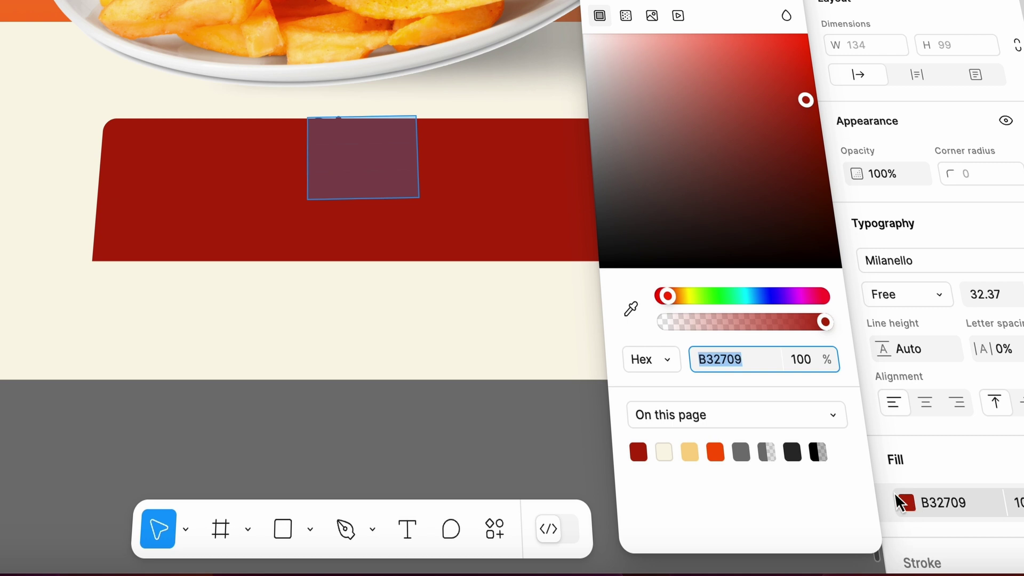
left_click(664, 452)
key("Return")
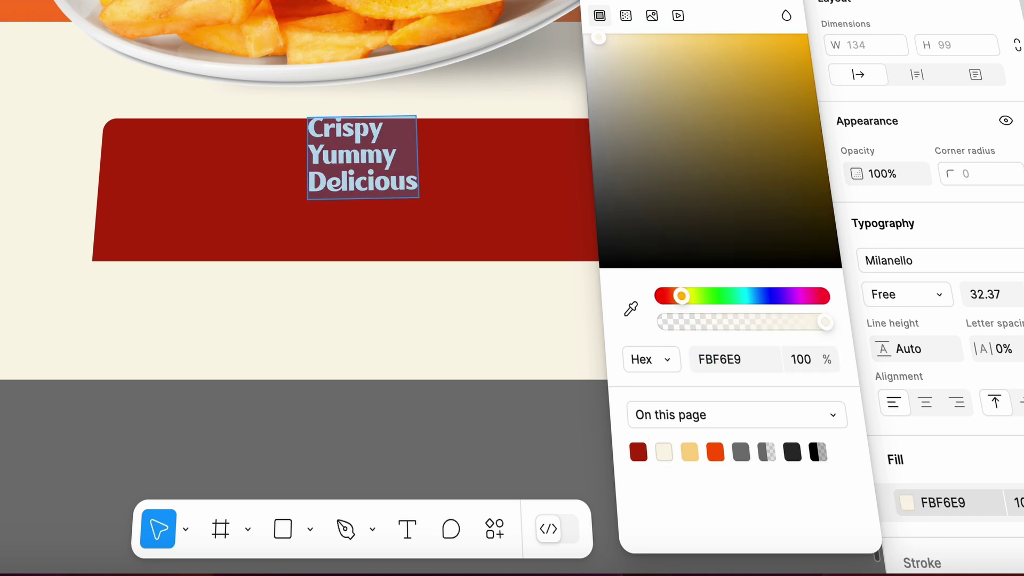
key("Escape")
key("Right")
key("BackSpace")
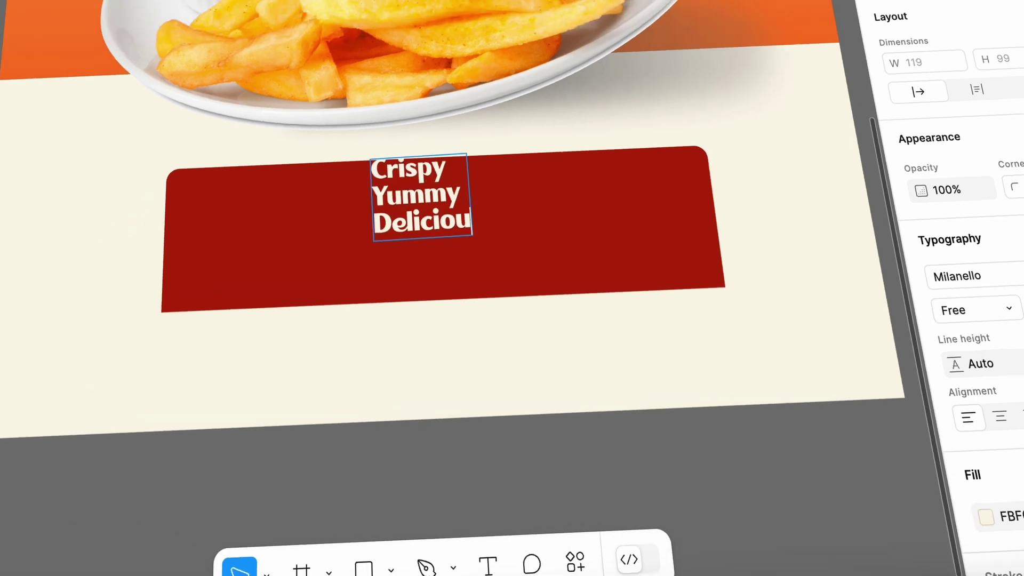
key("BackSpace")
key("BackSpace")
key("BackSpace")
key("BackSpace")
key("BackSpace")
key("BackSpace")
key("BackSpace")
key("BackSpace")
key("BackSpace")
key("BackSpace")
key("BackSpace")
key("BackSpace")
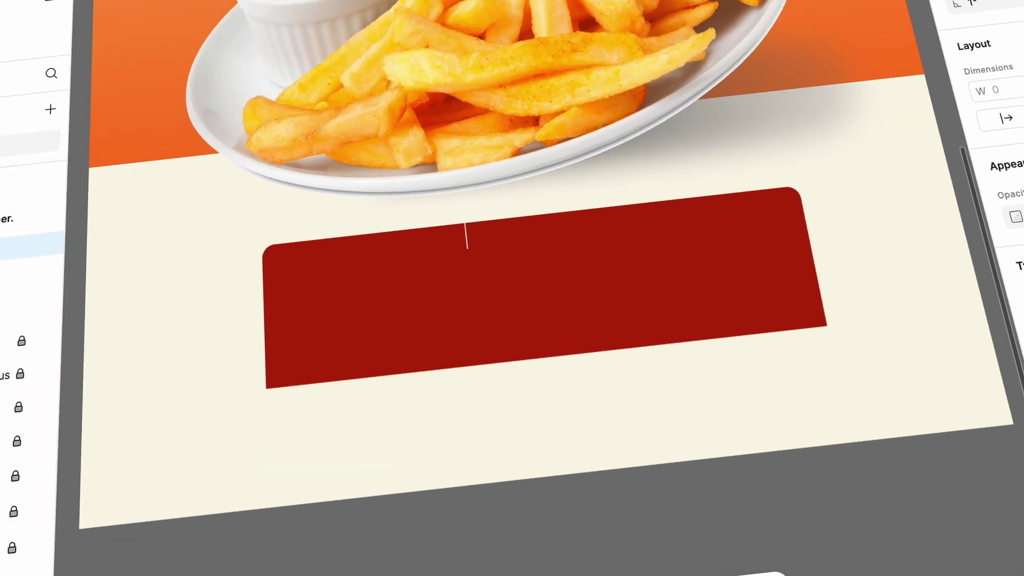
type("50%")
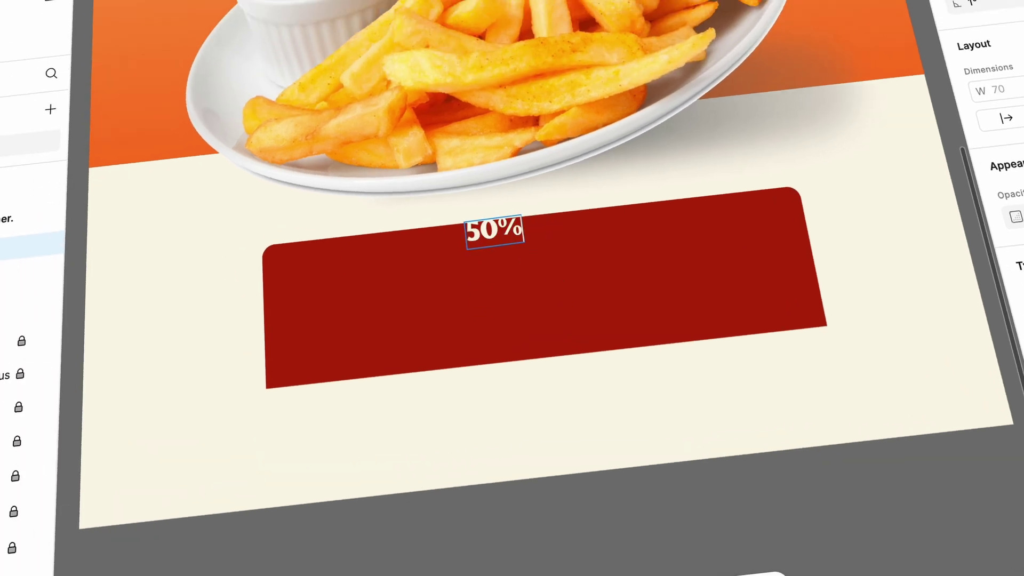
type(" Disc")
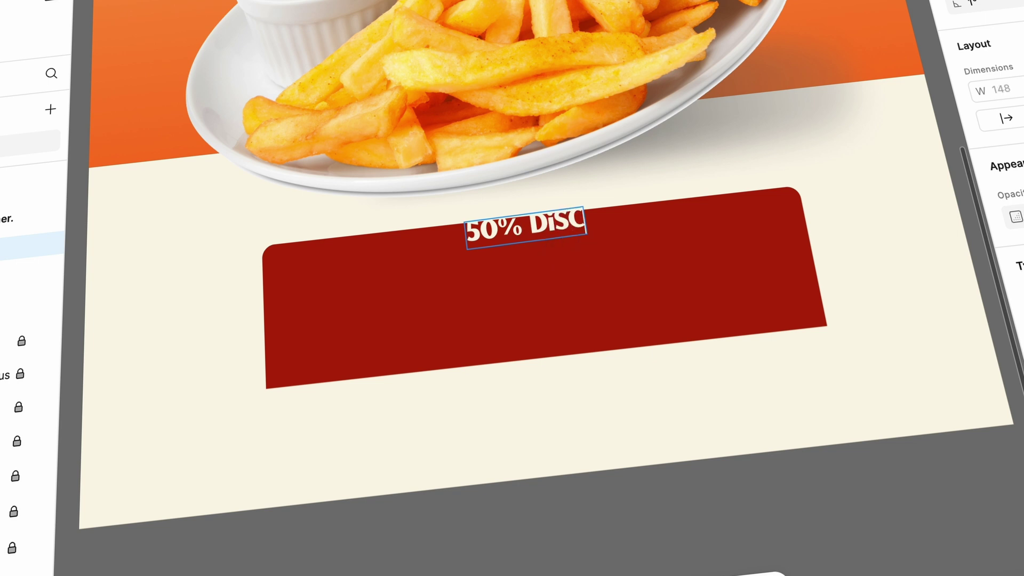
type("ount")
key("Escape")
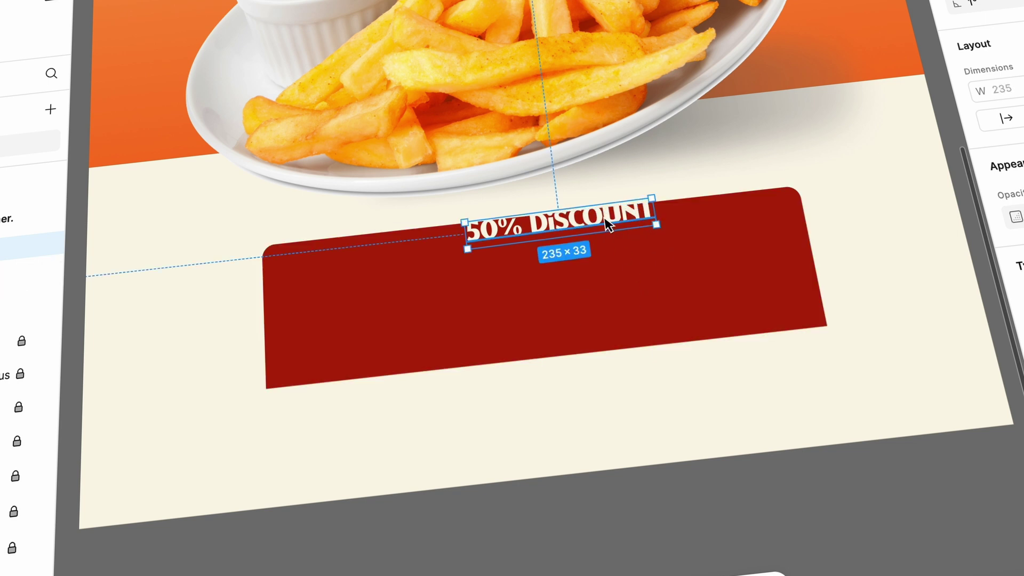
Step: Centre the discount text near the banner top and scale it proportionally to 346×48
left_click_drag(608, 224, 590, 235)
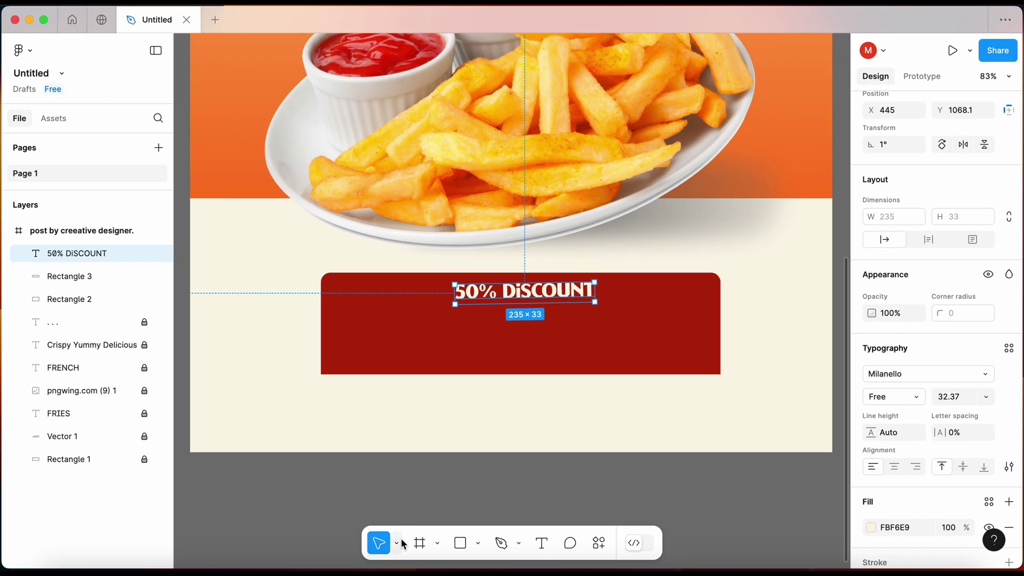
left_click(402, 543)
left_click(418, 507)
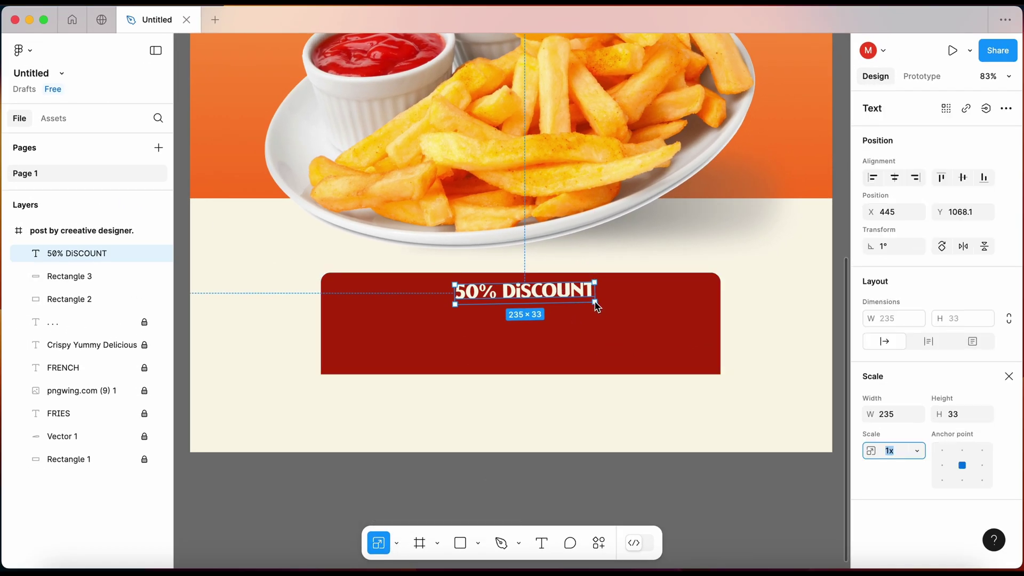
left_click_drag(595, 303, 576, 313)
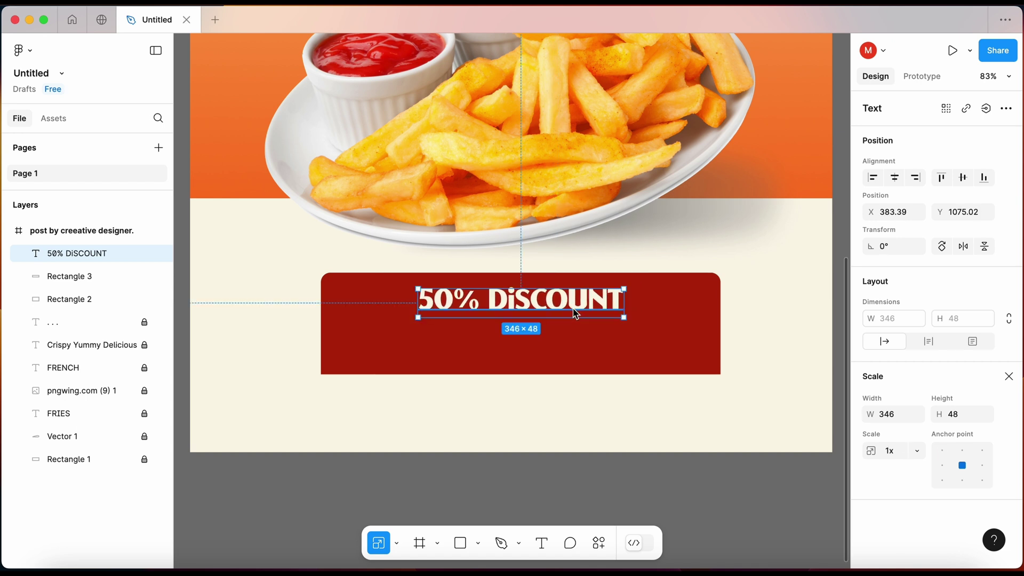
key("ctrl+d")
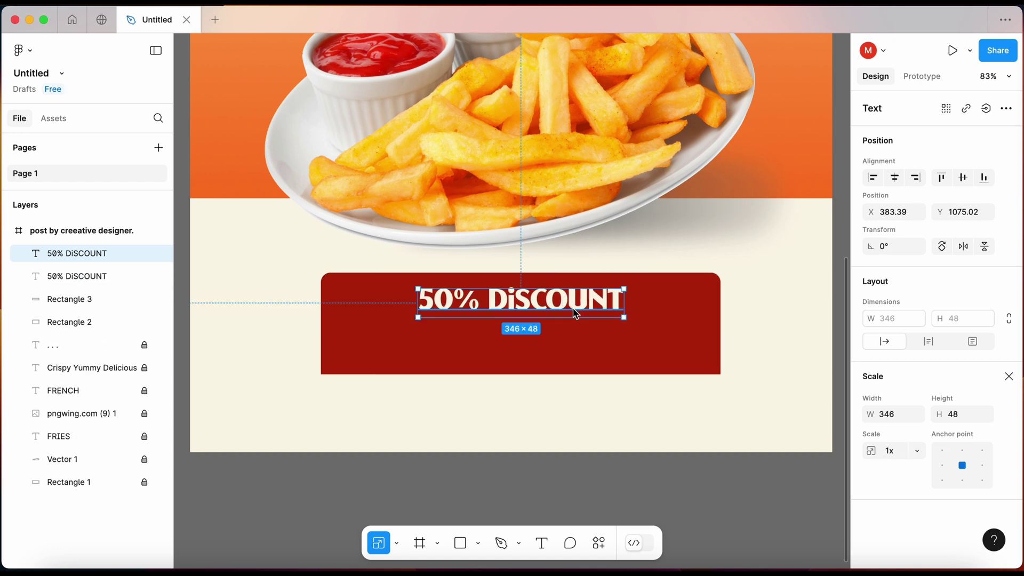
left_click_drag(574, 312, 571, 355)
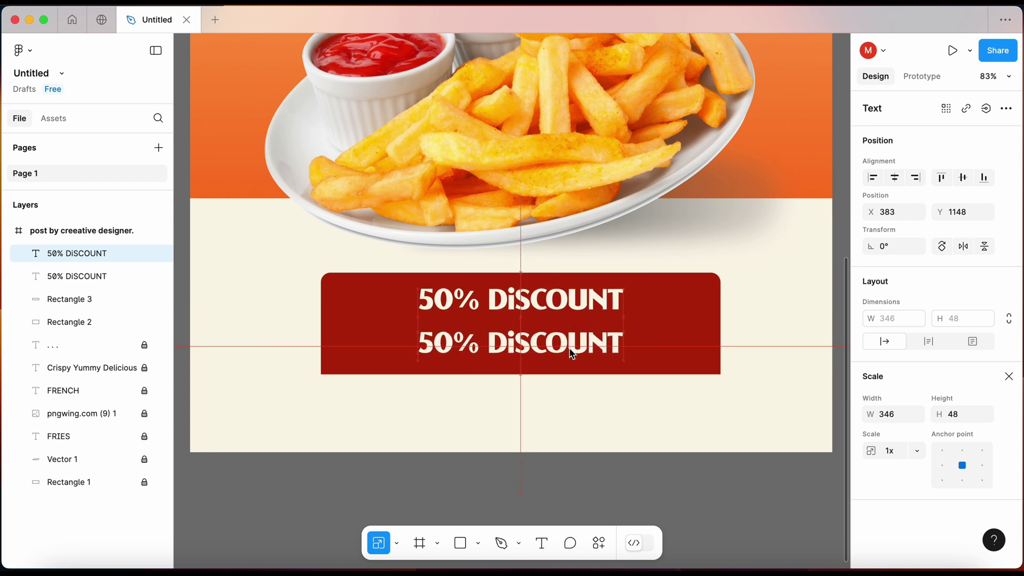
double_click(569, 348)
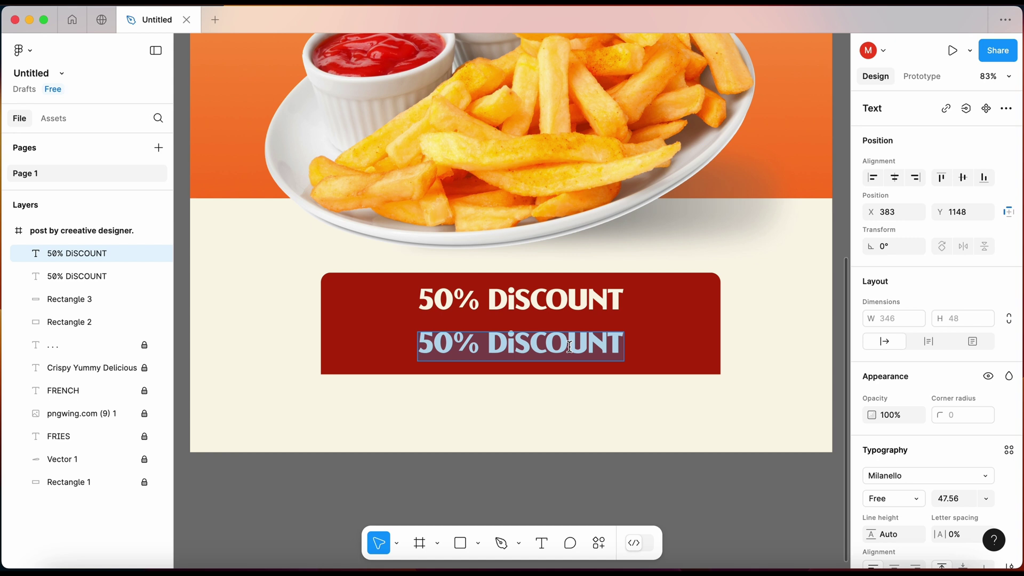
type("+91 000")
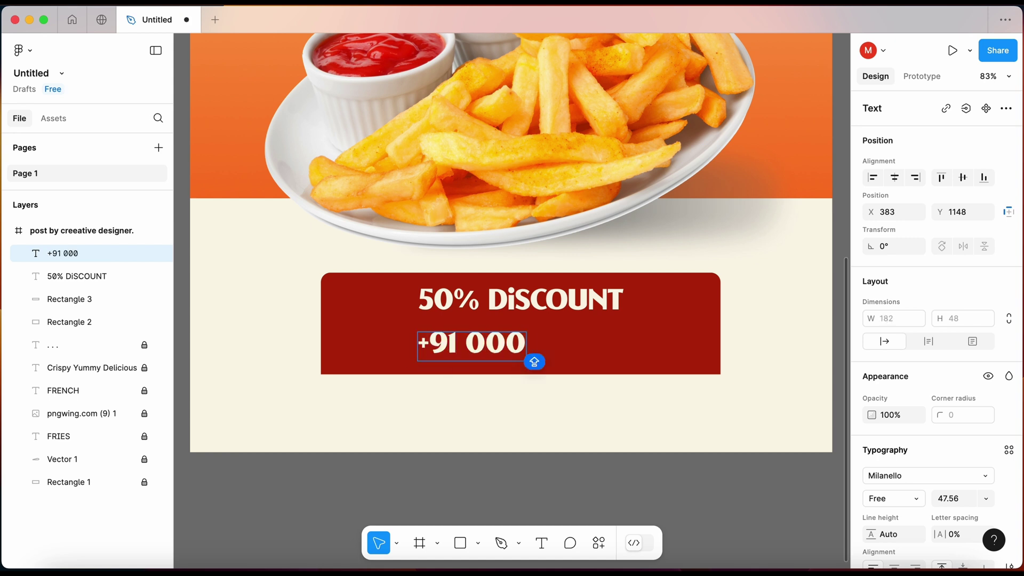
type(" 123 4567")
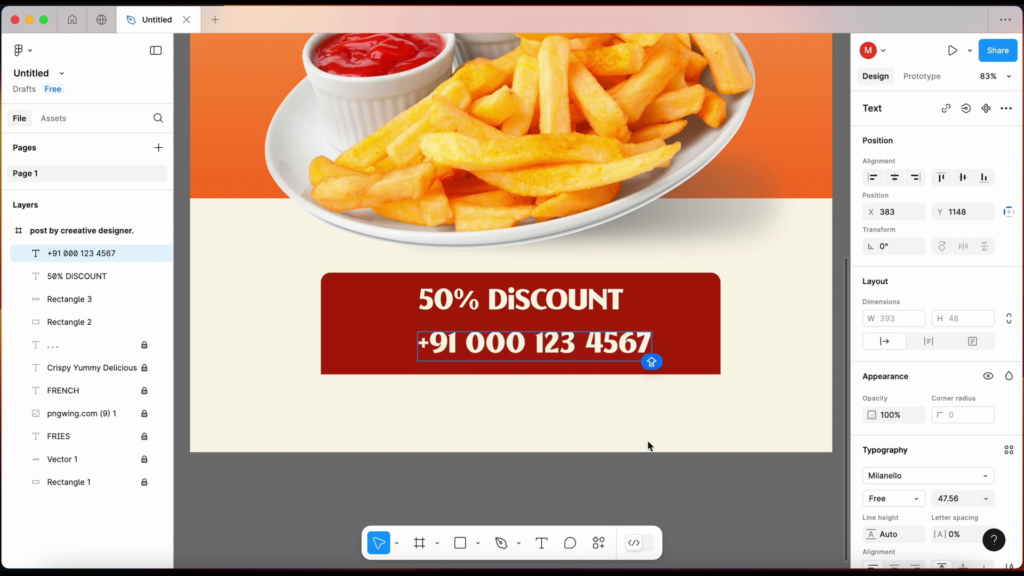
key("Escape")
left_click_drag(564, 348, 550, 347)
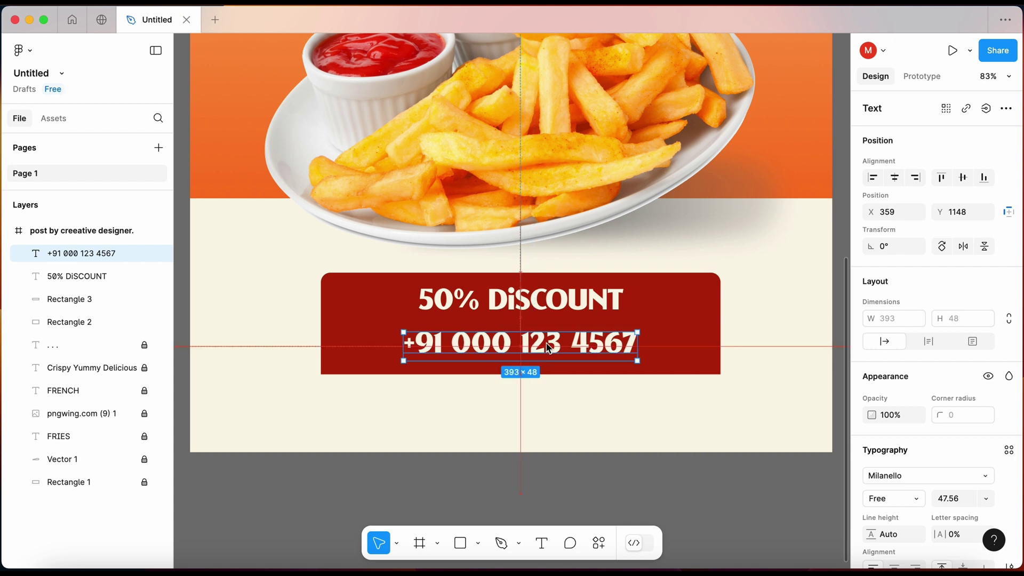
left_click(599, 421)
Step: Add a small 'Call or Whatsapp' line between the heading and the phone number
left_click(525, 301)
key("t")
left_click(418, 340)
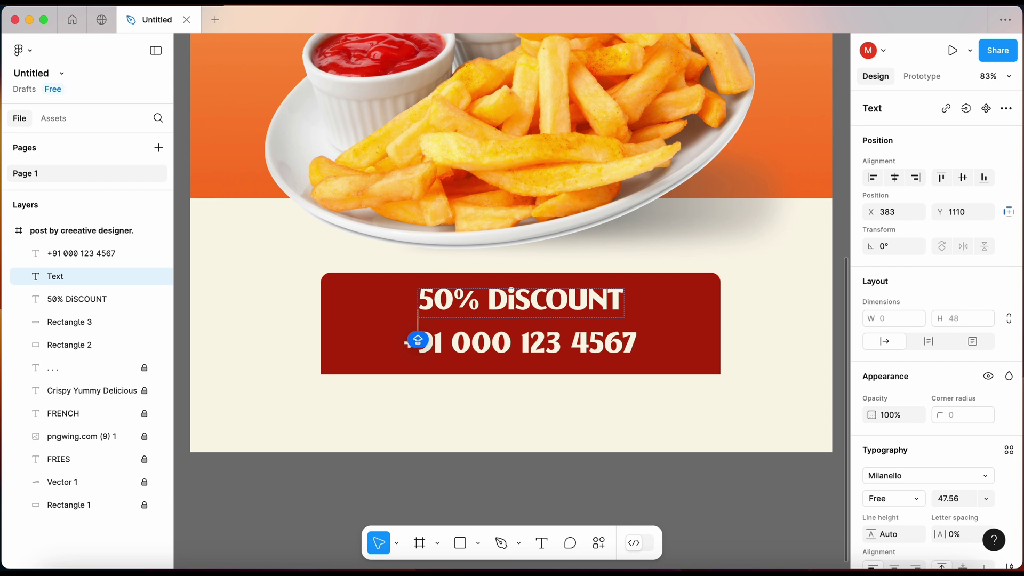
type("Call or What")
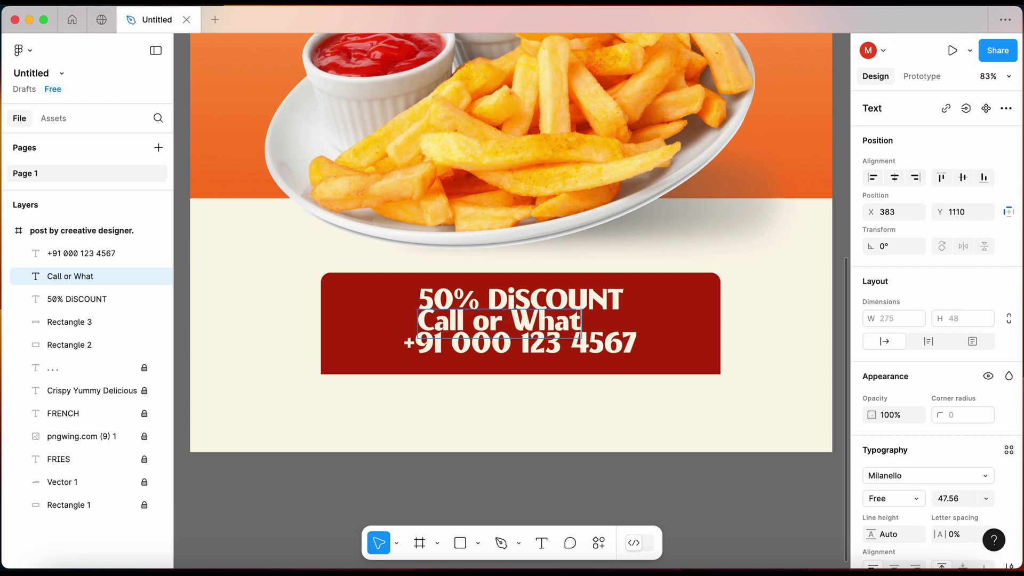
type("sapp")
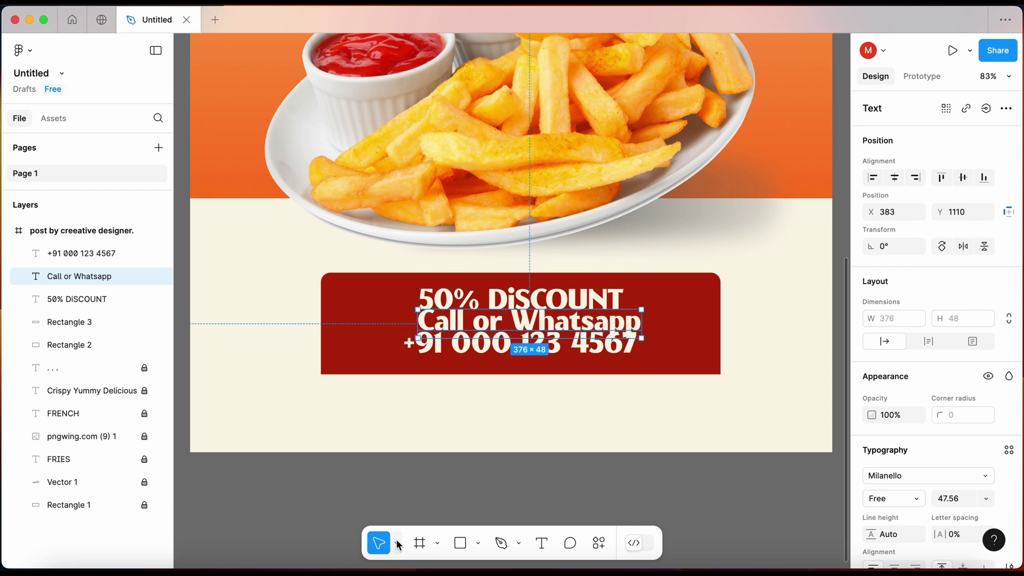
type("k")
left_click_drag(641, 337, 550, 322)
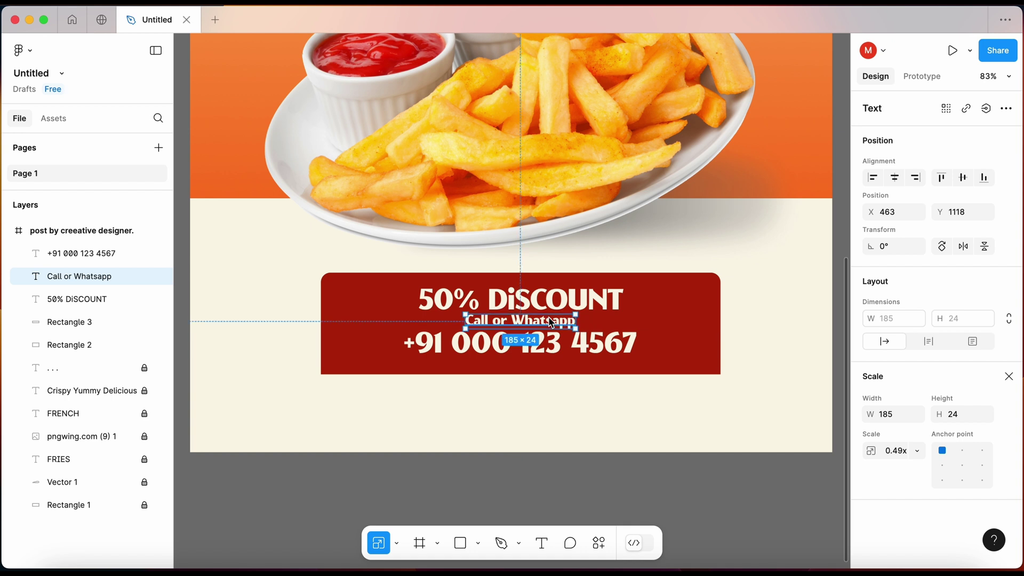
key("Escape")
key("super+f")
key("Escape")
Step: Copy that line below the phone number, retype it 'Also Available On' and shrink it
left_click_drag(551, 322, 549, 368)
double_click(550, 363)
key("BackSpace")
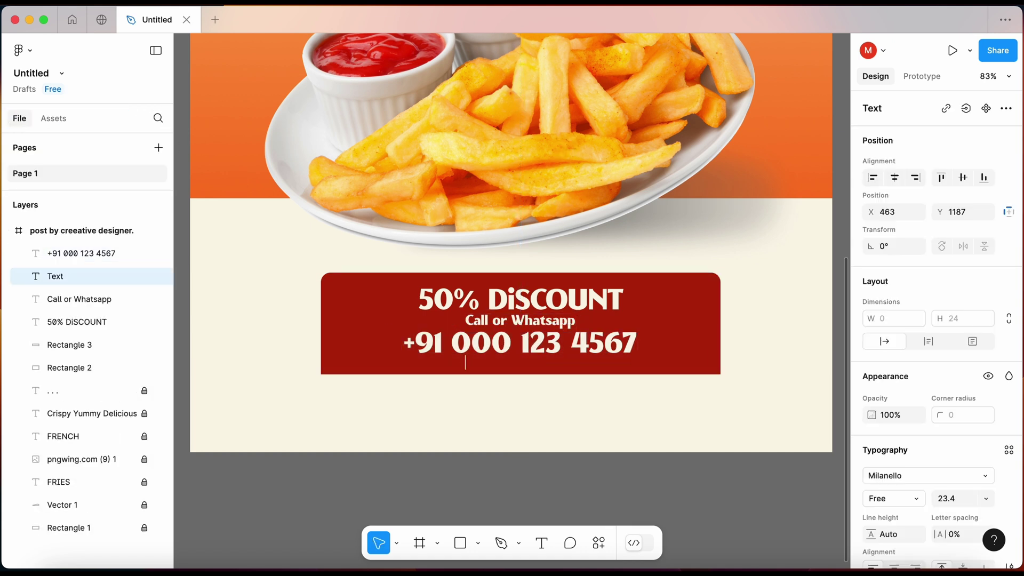
type("Also Ava")
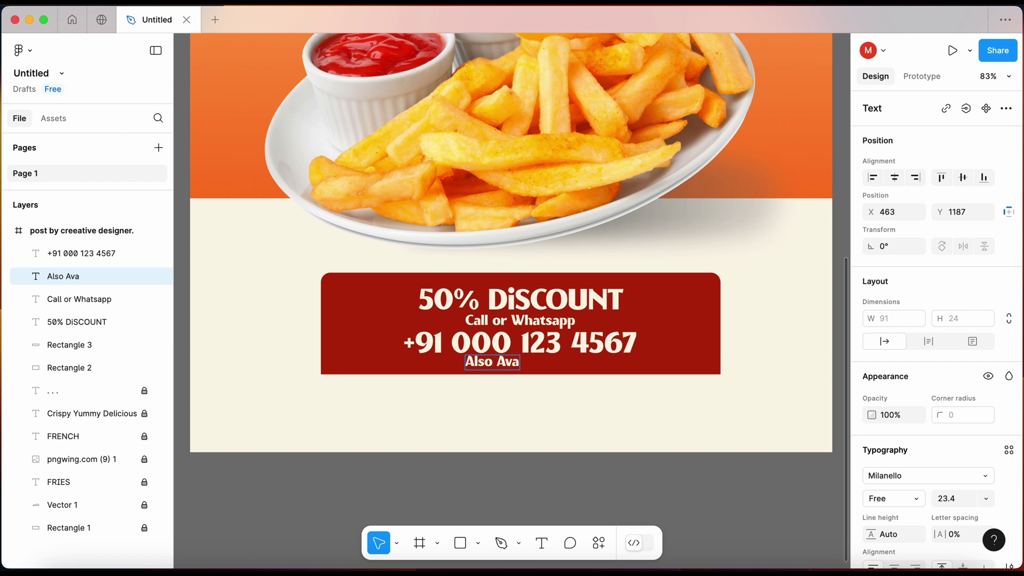
type("ilable On")
key("Escape")
key("k")
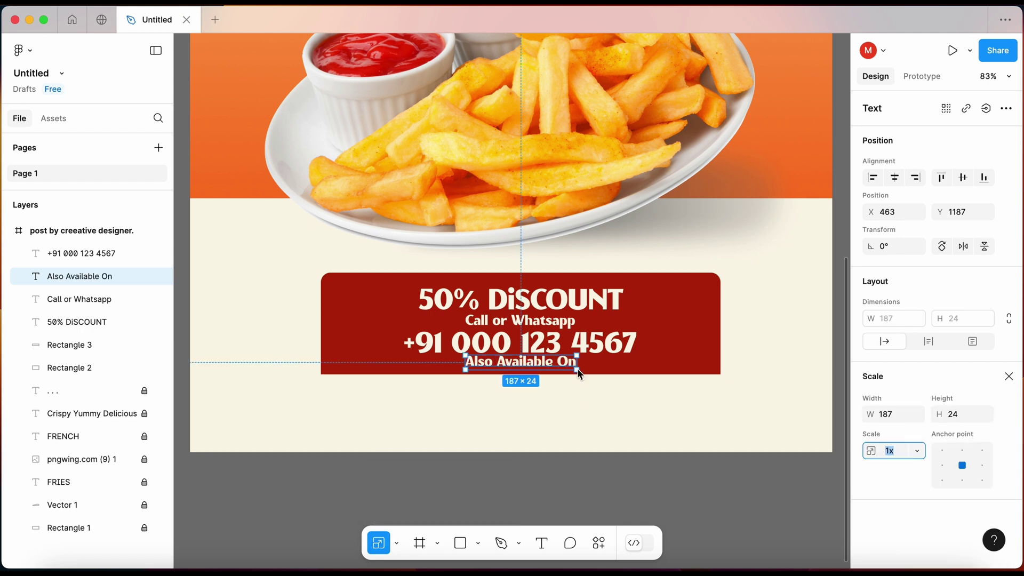
left_click_drag(576, 368, 542, 364)
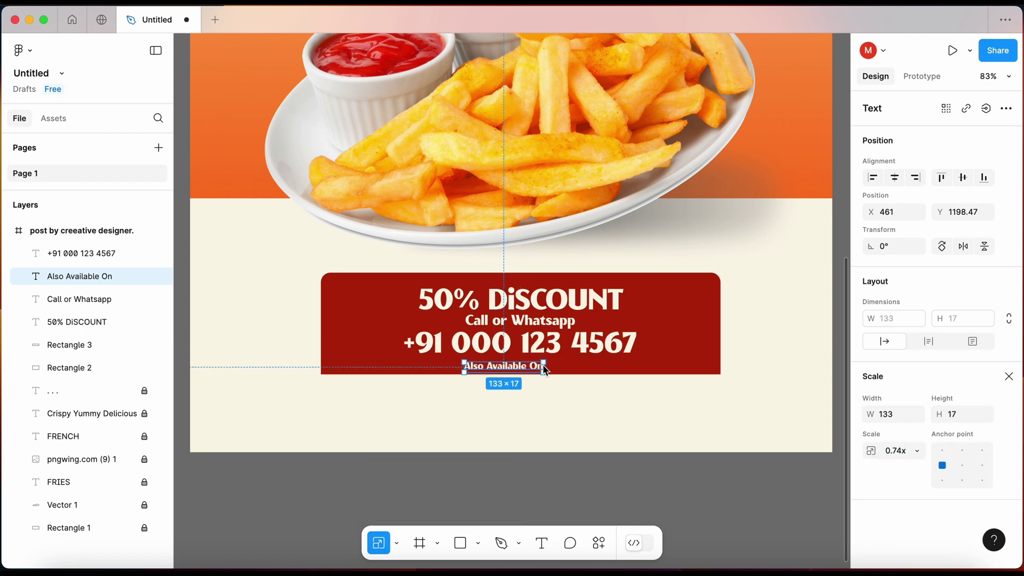
left_click(574, 407)
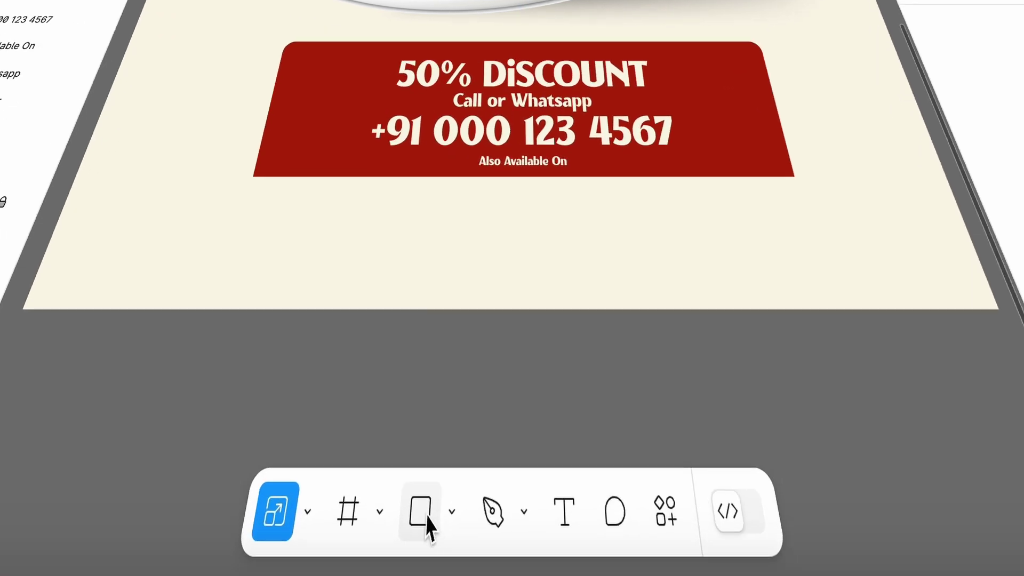
Step: Draw a grey 174×32 box under the banner and duplicate it into an evenly spaced row of three
left_click(460, 542)
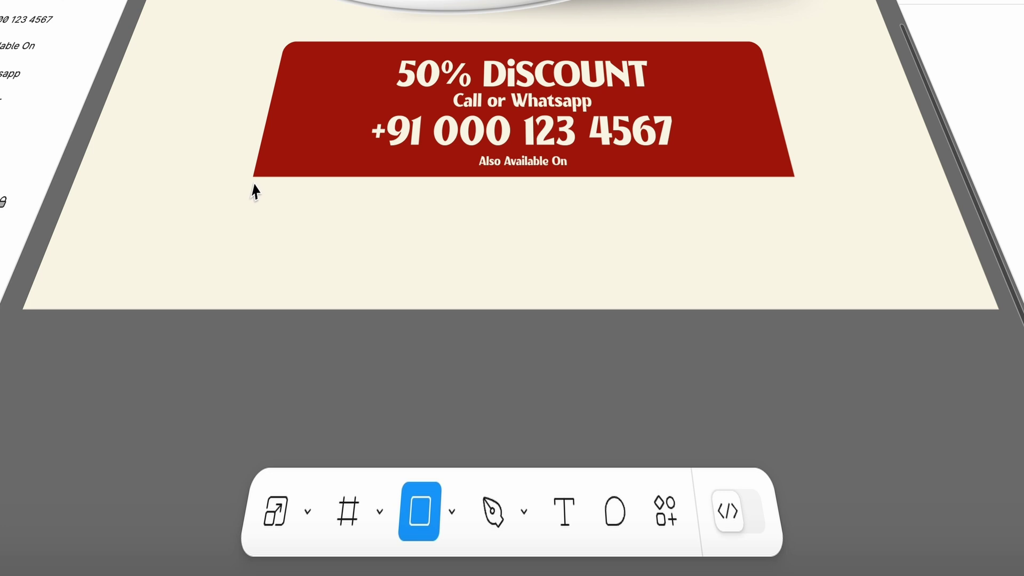
mouse_move(253, 179)
left_mouse_down()
mouse_move(397, 219)
mouse_move(390, 214)
mouse_move(532, 208)
left_mouse_up()
key("ctrl+d")
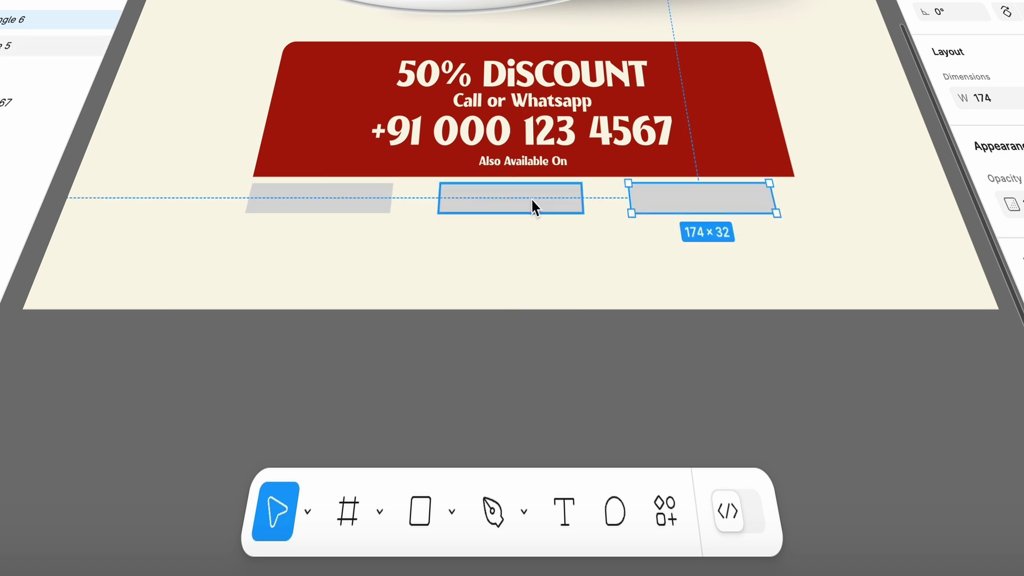
left_click_drag(658, 201, 685, 201)
left_click_drag(555, 206, 563, 206)
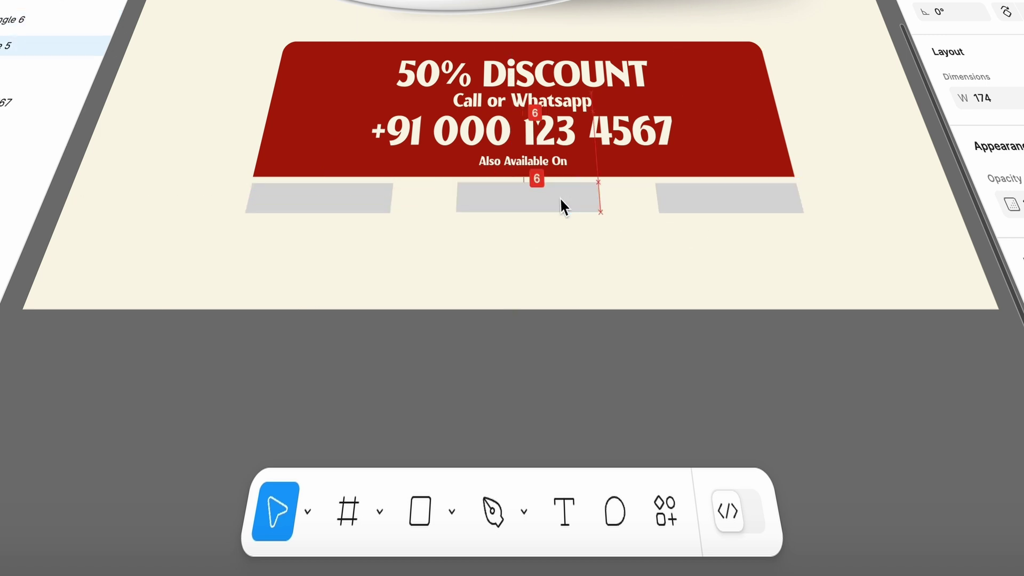
left_click(596, 215)
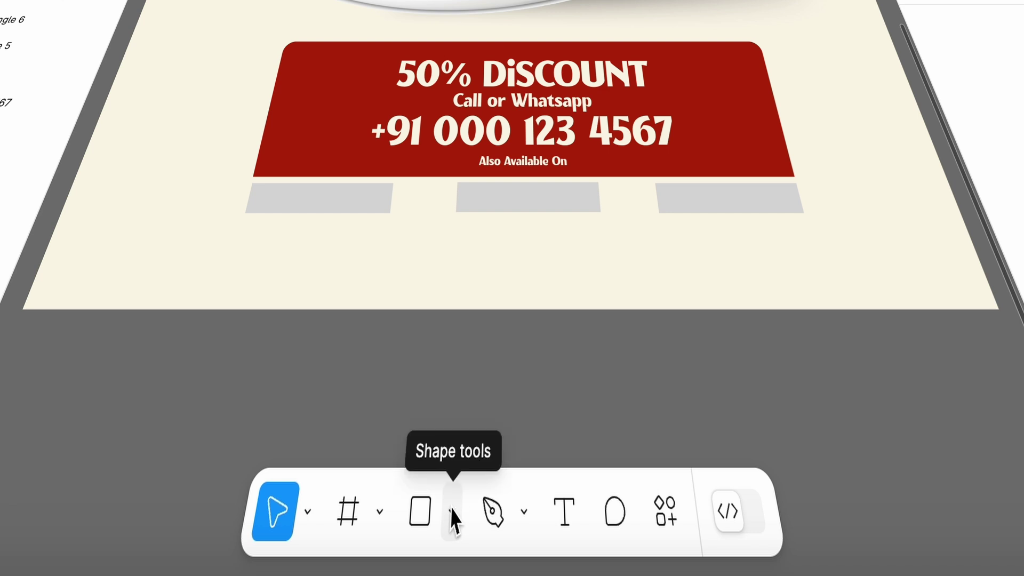
left_click(452, 513)
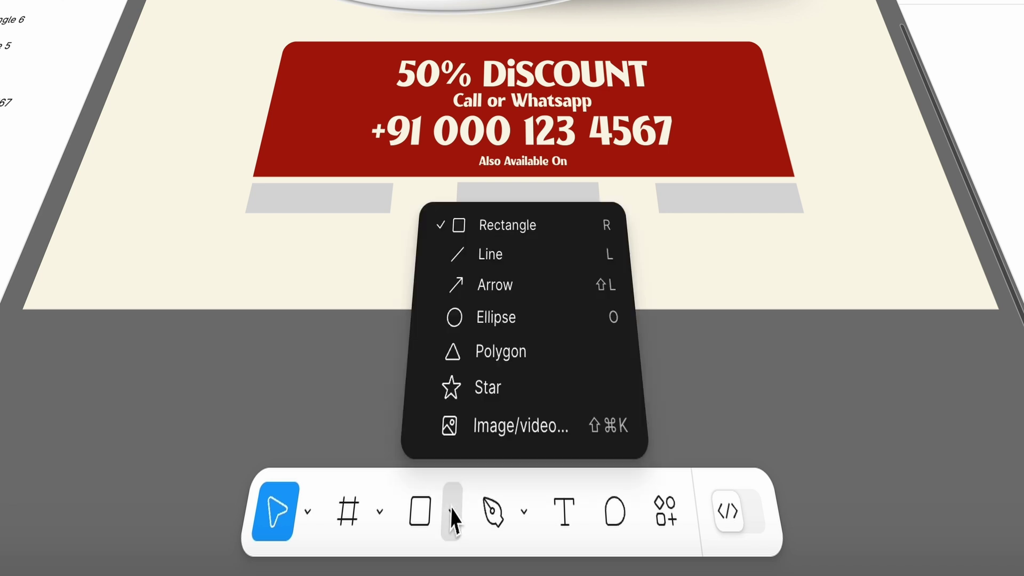
left_click(506, 425)
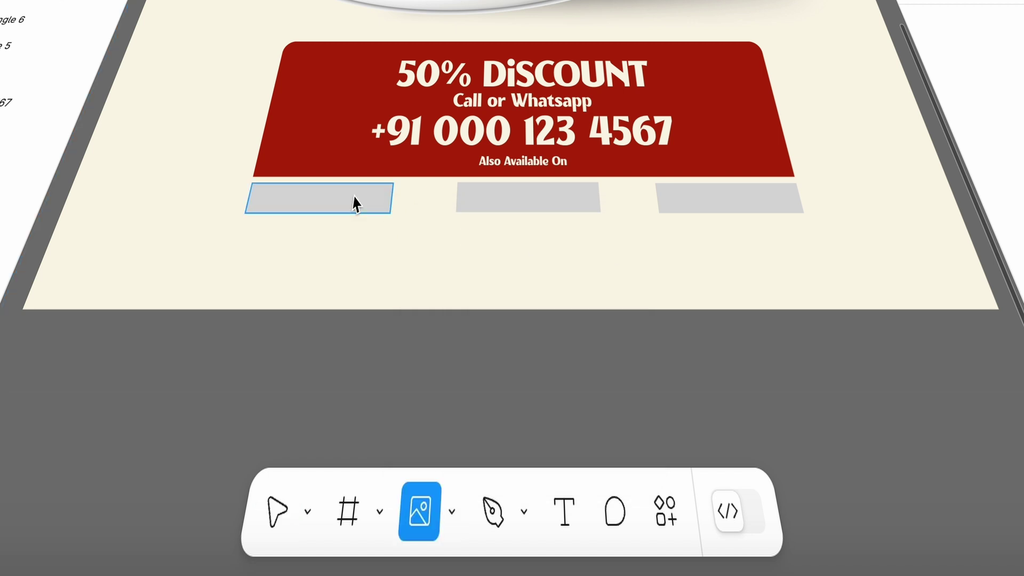
Step: Place the Zomato logo image into the left grey box
left_click(317, 186)
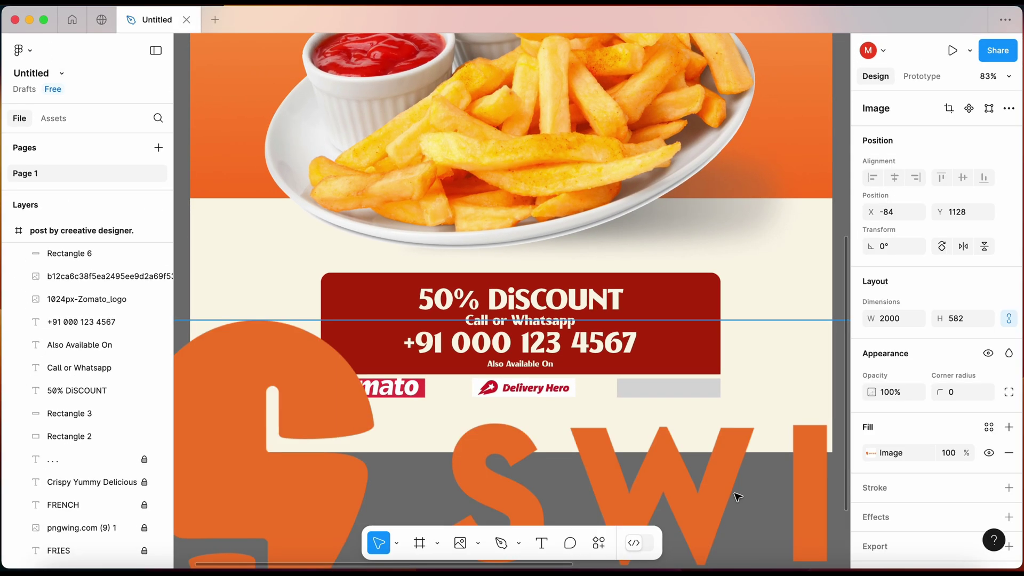
scroll(737, 497, "down", 5, "ctrl")
scroll(736, 491, "down", 3, "ctrl")
scroll(589, 491, "down", 2, "ctrl")
Step: Scale the Swiggy logo down proportionally and fit it into the right box
key("k")
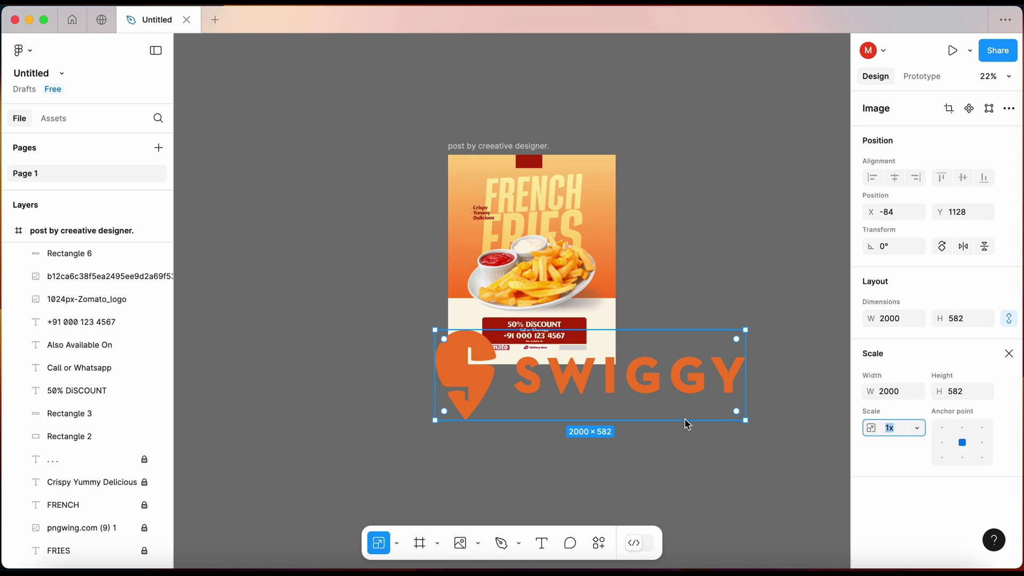
mouse_move(686, 424)
left_mouse_down()
mouse_move(469, 356)
mouse_move(579, 360)
left_mouse_up()
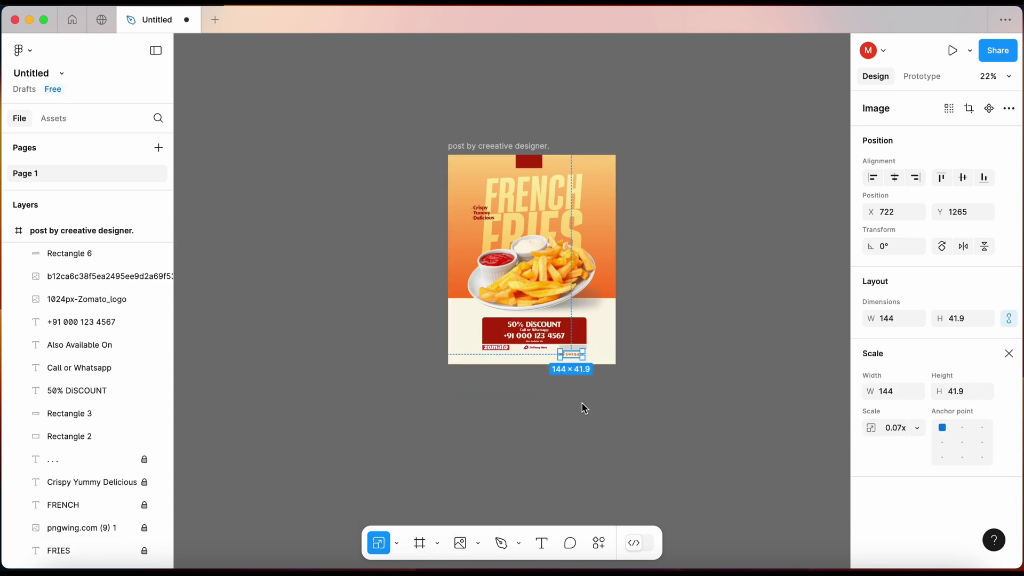
scroll(584, 408, "up", 5, "ctrl")
scroll(589, 430, "up", 3, "ctrl")
left_click_drag(651, 343, 661, 305)
mouse_move(717, 319)
left_mouse_down()
mouse_move(682, 317)
mouse_move(661, 301)
left_mouse_up()
left_click(396, 542)
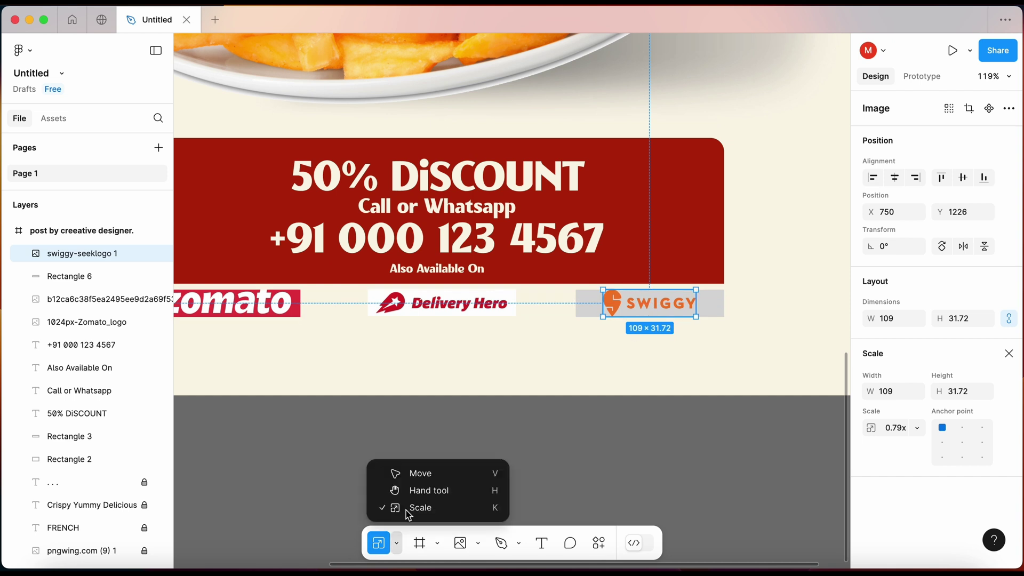
key("v")
left_click(770, 415)
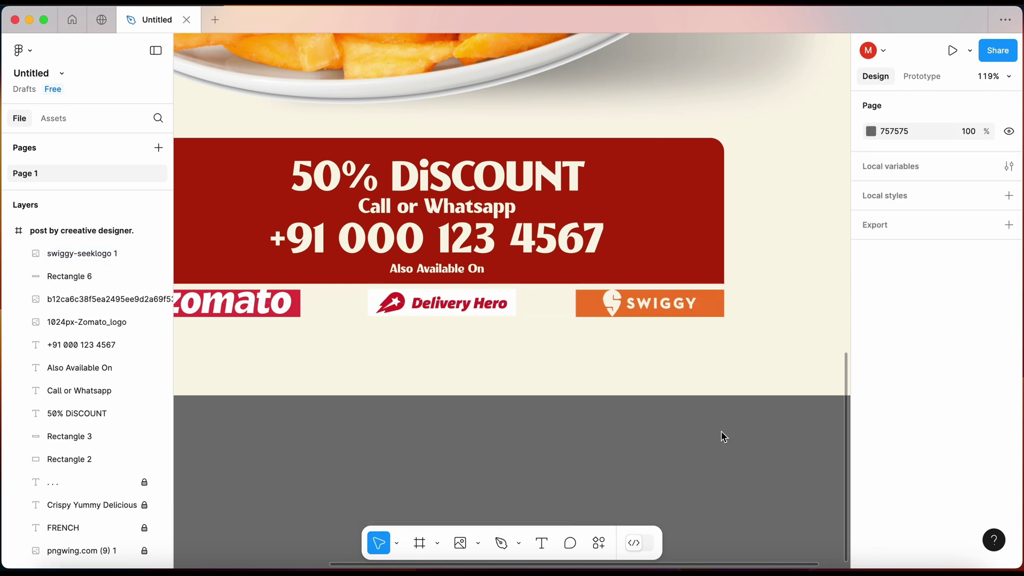
Step: Draw a short line between Zomato and Delivery Hero with stroke 4 in B32709
left_click(479, 546)
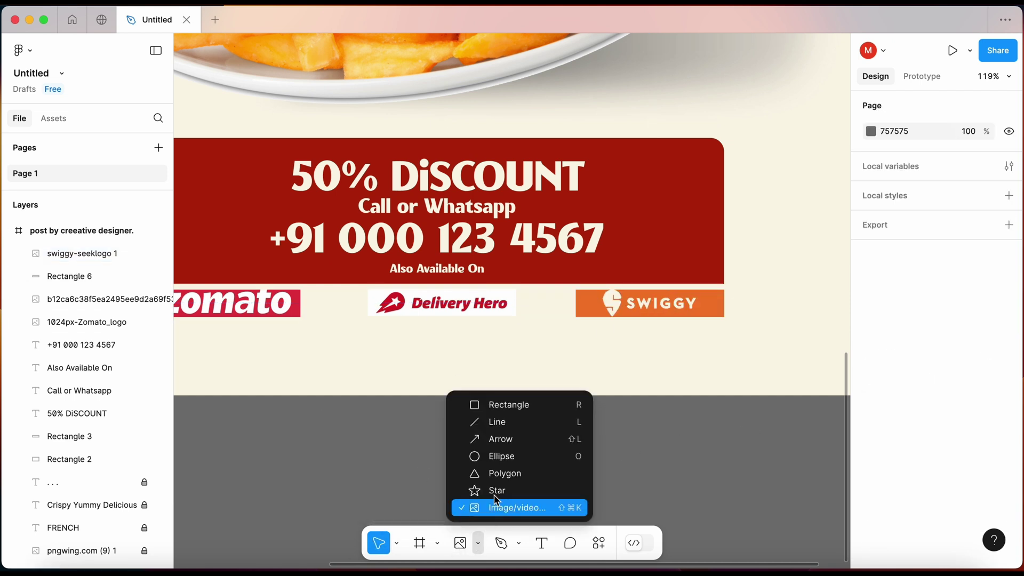
left_click(493, 421)
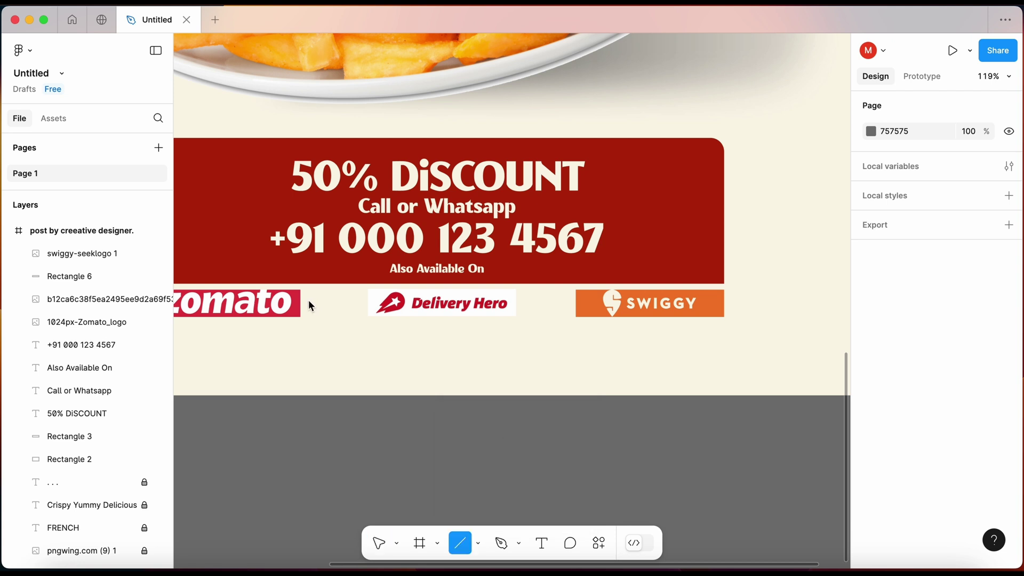
left_click_drag(308, 300, 358, 301)
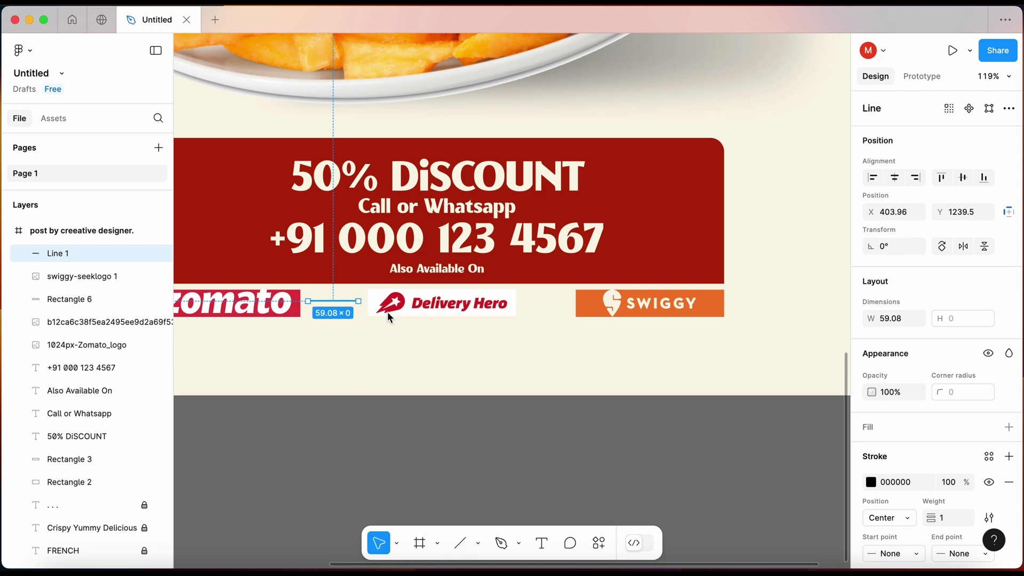
left_click_drag(937, 522, 940, 517)
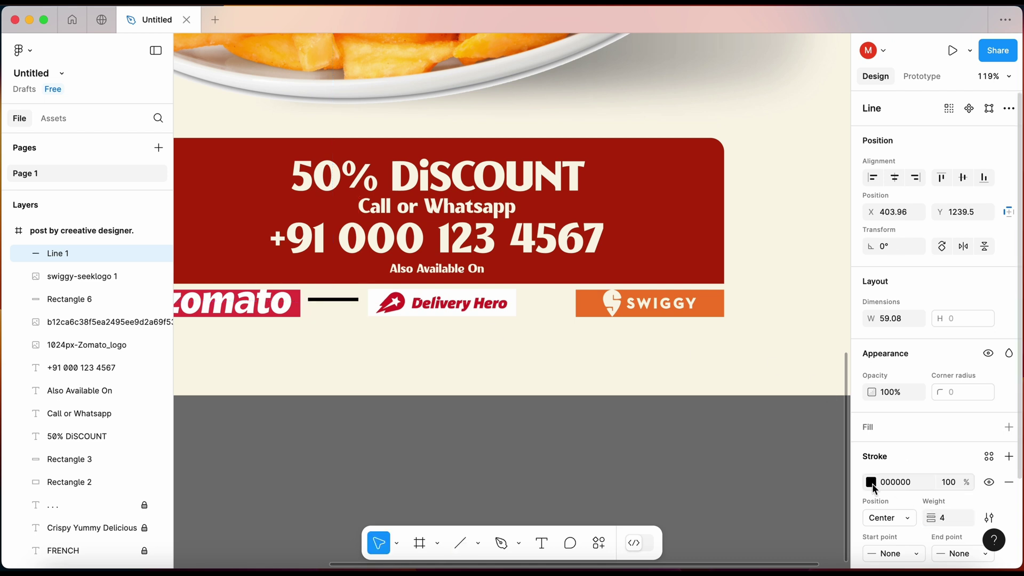
left_click(871, 483)
left_click(717, 497)
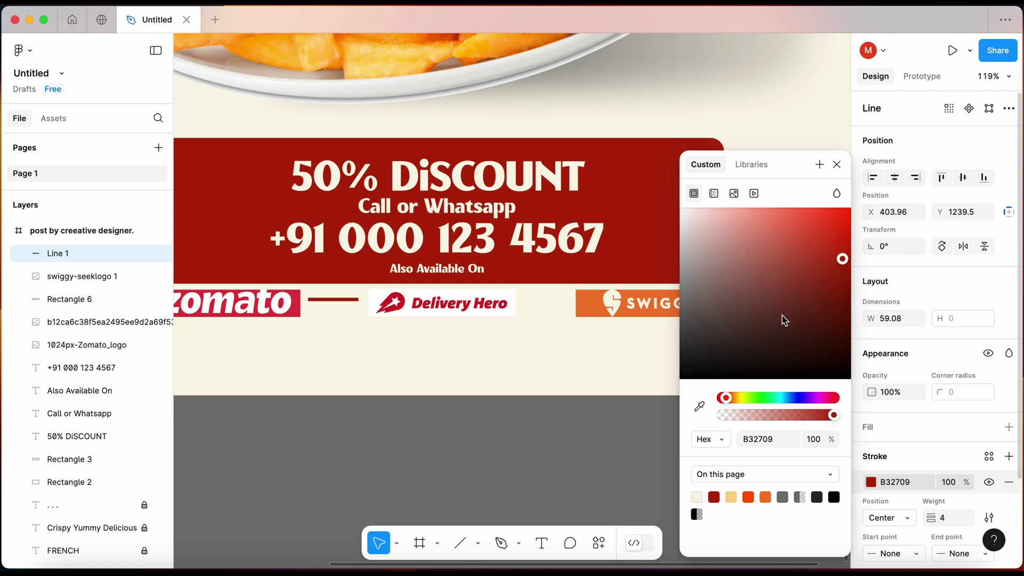
left_click(836, 165)
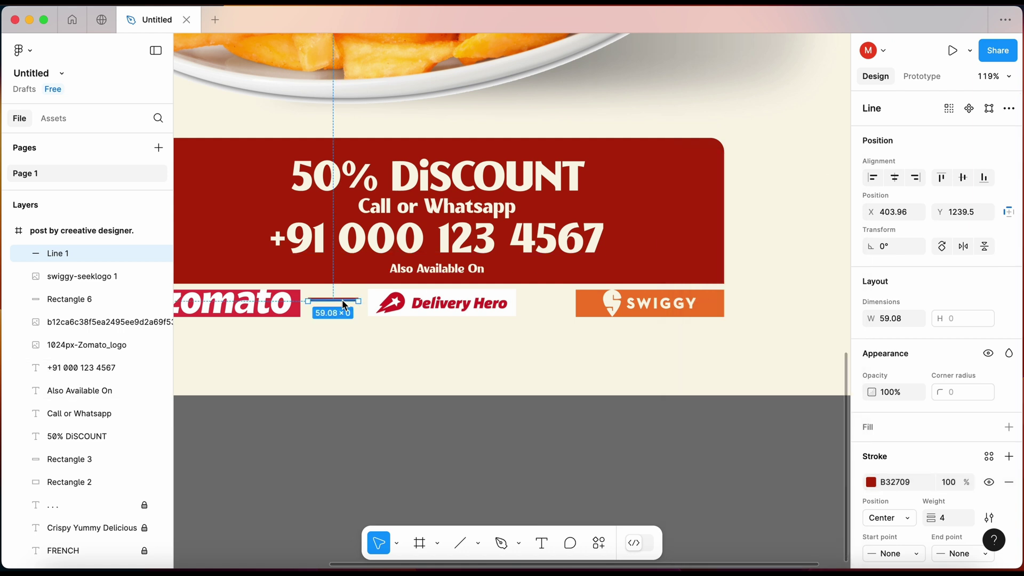
key("Down")
key("Down")
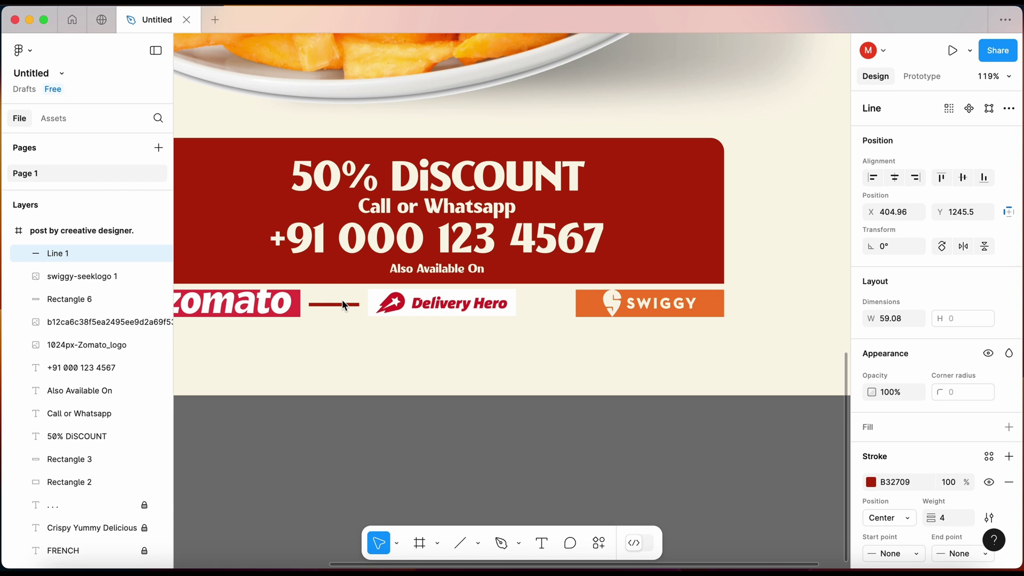
Step: Duplicate the divider line and place the copy between Delivery Hero and Swiggy
left_click_drag(342, 305, 348, 311)
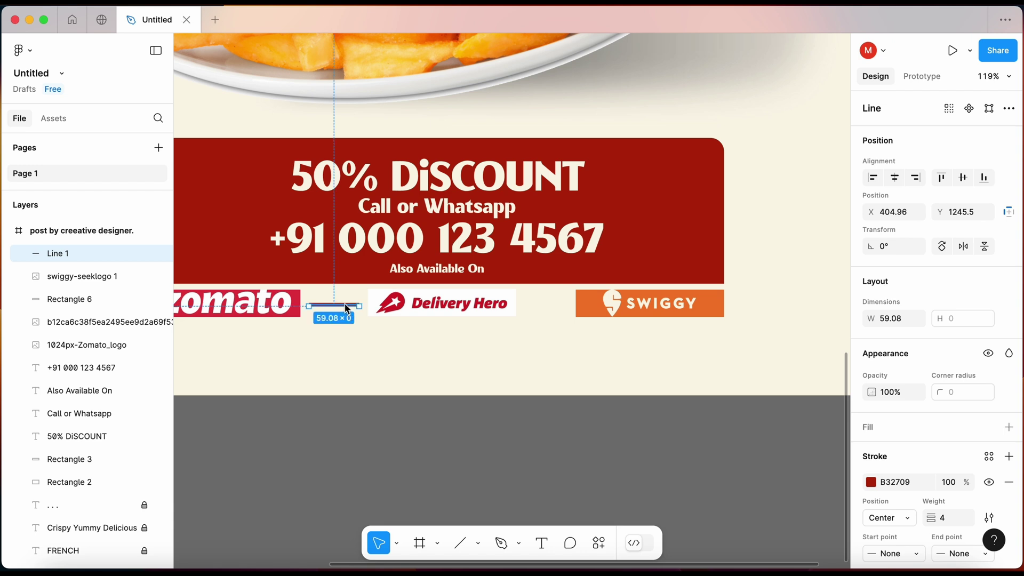
key("ctrl+d")
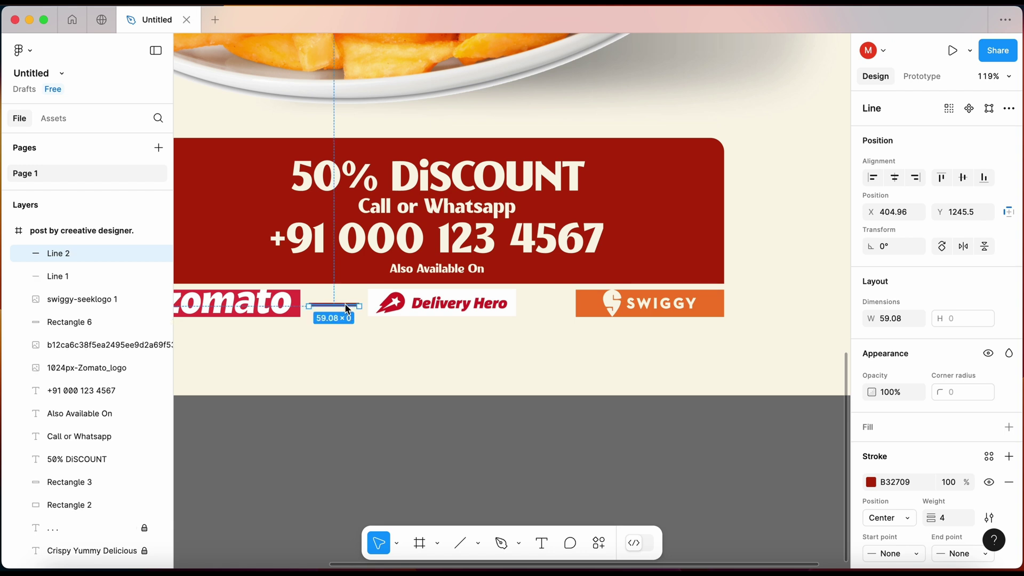
left_click_drag(346, 308, 555, 308)
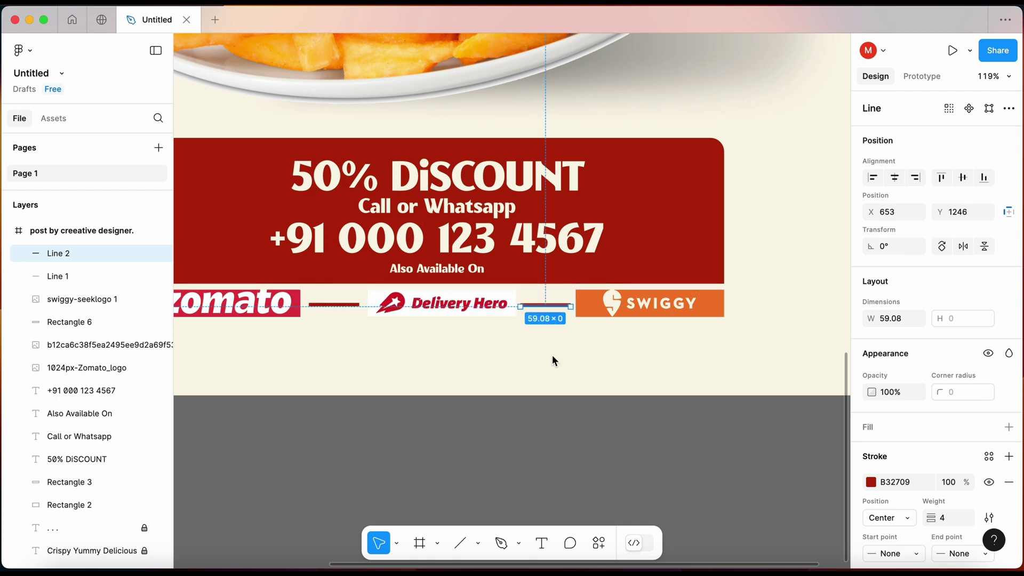
left_click(494, 357)
Step: Lock the banner, divider and logo layers in the Layers panel
scroll(494, 359, "down", 5, "ctrl")
scroll(495, 356, "down", 2, "ctrl")
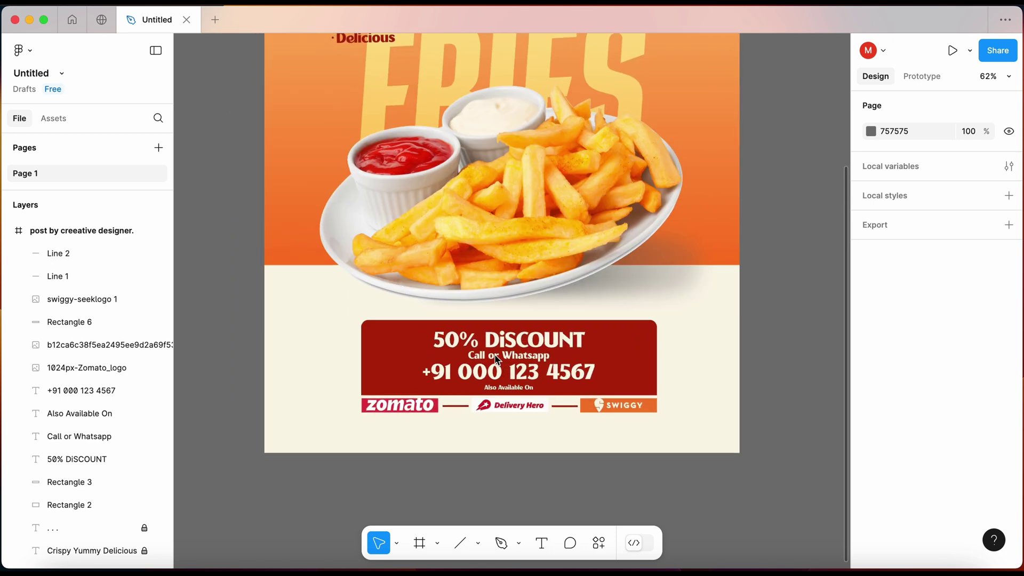
scroll(495, 356, "down", 2, "ctrl")
scroll(494, 357, "up", 3)
scroll(494, 357, "left", 3)
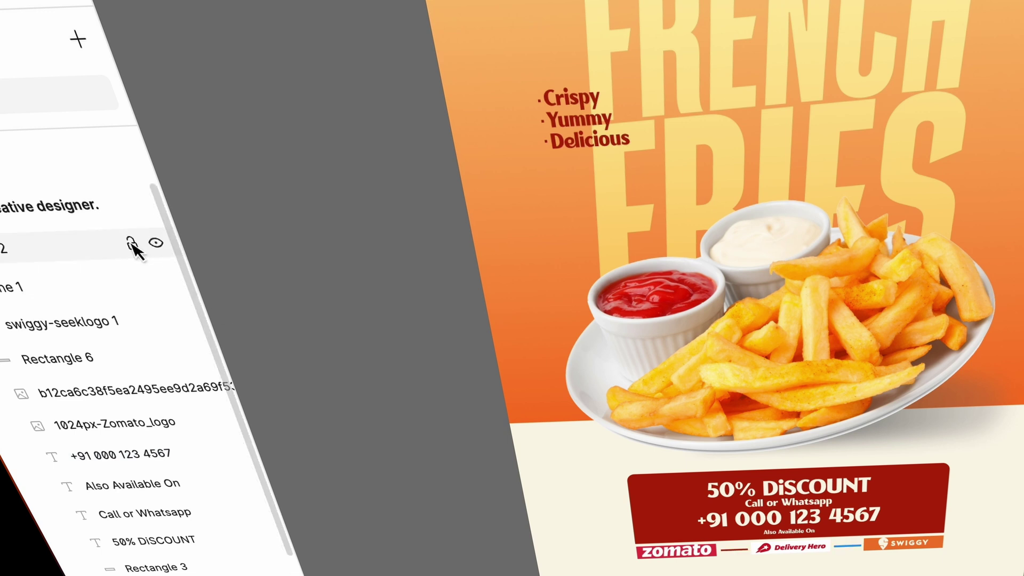
mouse_move(132, 248)
left_mouse_down()
mouse_move(217, 434)
mouse_move(259, 564)
left_mouse_up()
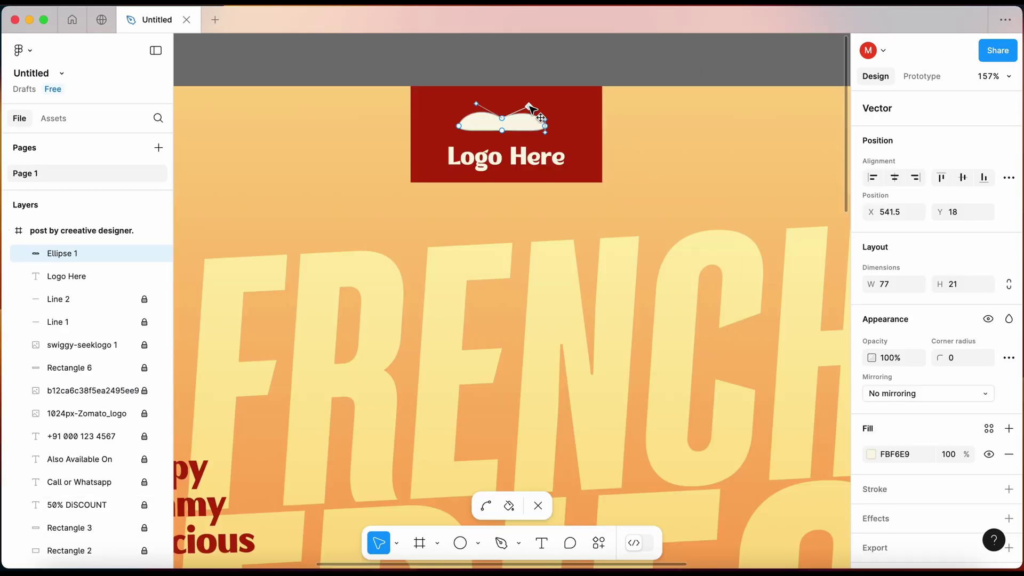
Step: Adjust the curve of the Ellipse 1 logo mark above 'Logo Here' in the top badge
left_click_drag(529, 105, 529, 104)
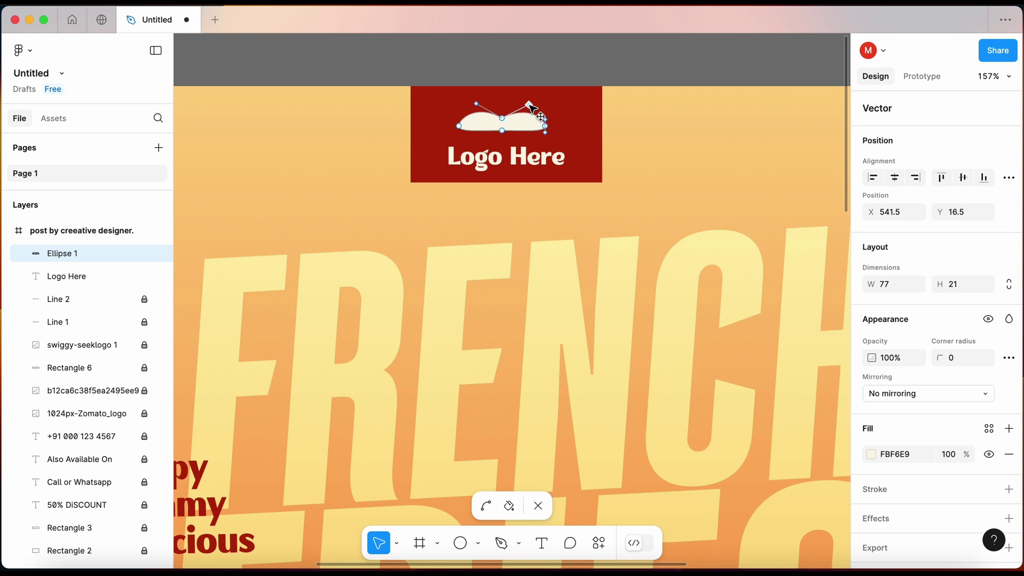
left_click(543, 508)
left_click(670, 136)
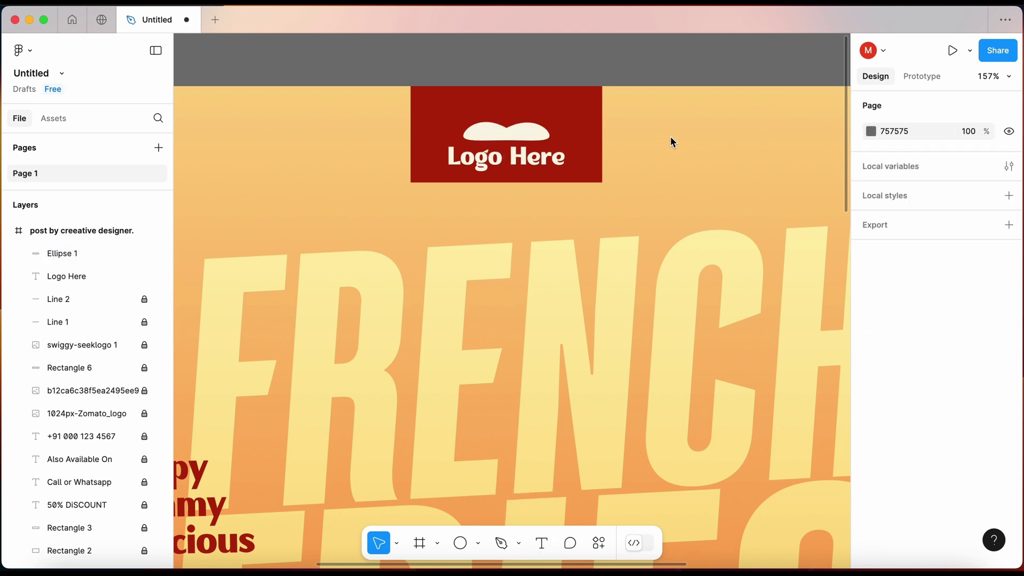
scroll(671, 136, "down", 5)
scroll(671, 137, "down", 5)
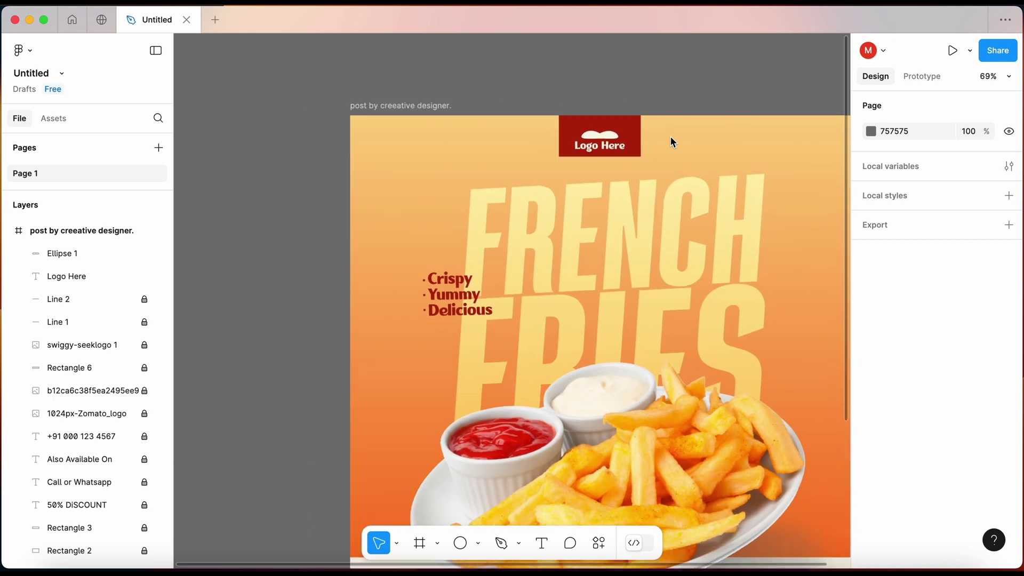
scroll(671, 137, "down", 5)
scroll(670, 136, "down", 2)
scroll(671, 141, "right", 4)
scroll(671, 142, "down", 1)
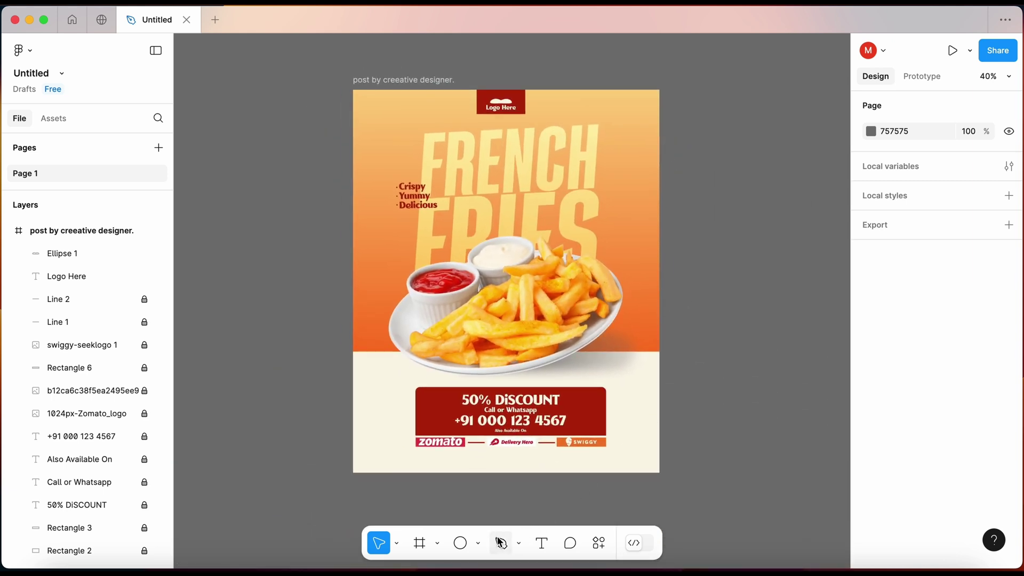
Step: Insert the tomato/basil PNG at the poster's left edge and crop it to one 237×420 leaf
left_click(479, 543)
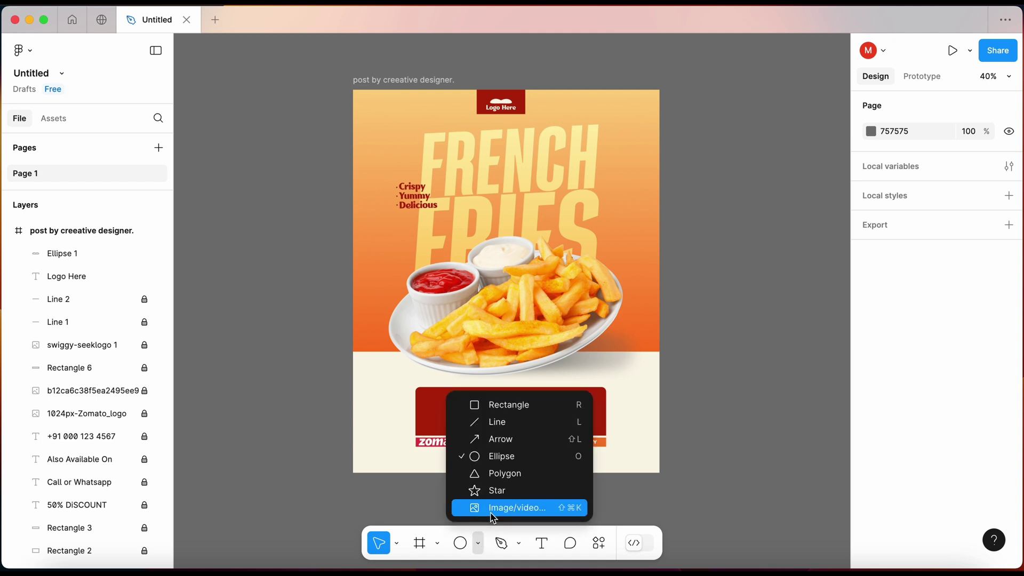
left_click(506, 508)
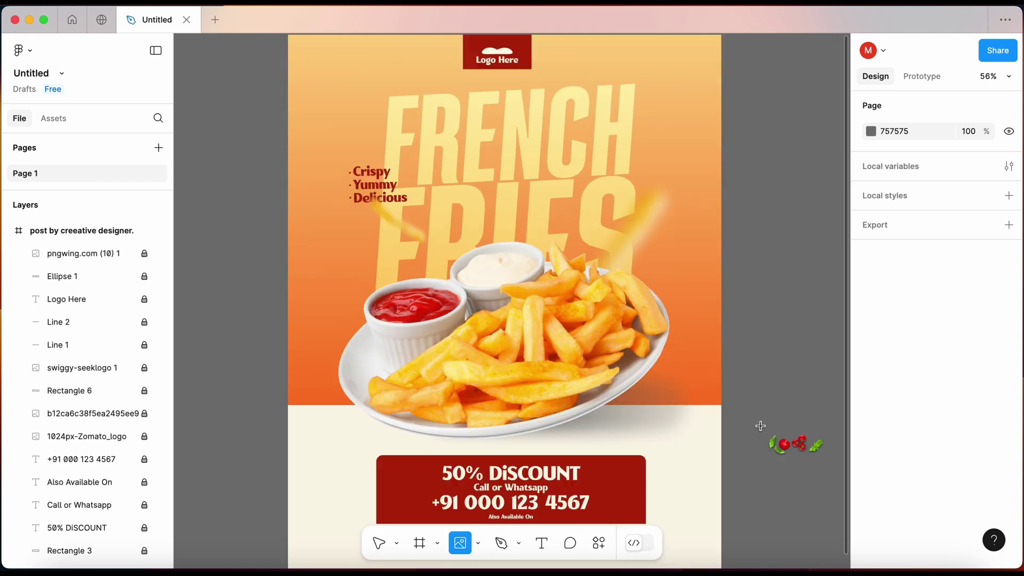
left_click(735, 403)
mouse_move(653, 376)
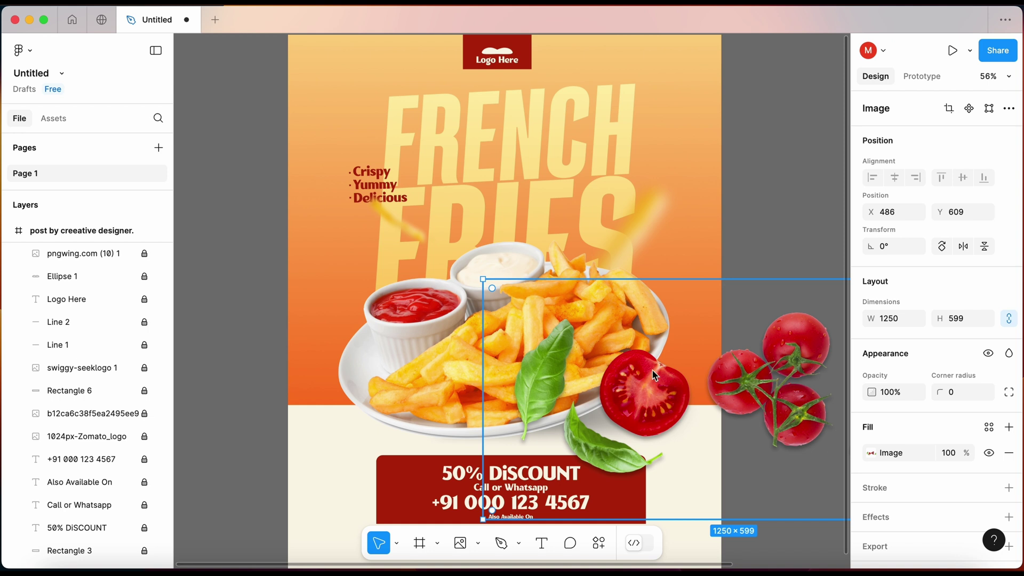
left_click_drag(689, 408, 493, 324)
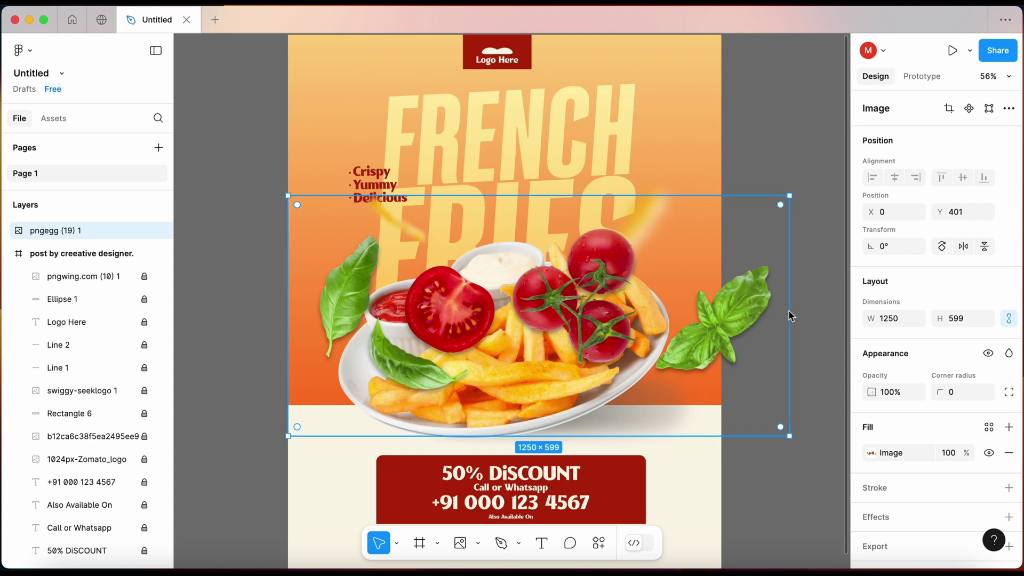
left_click_drag(790, 313, 386, 328)
left_click_drag(332, 432, 336, 364)
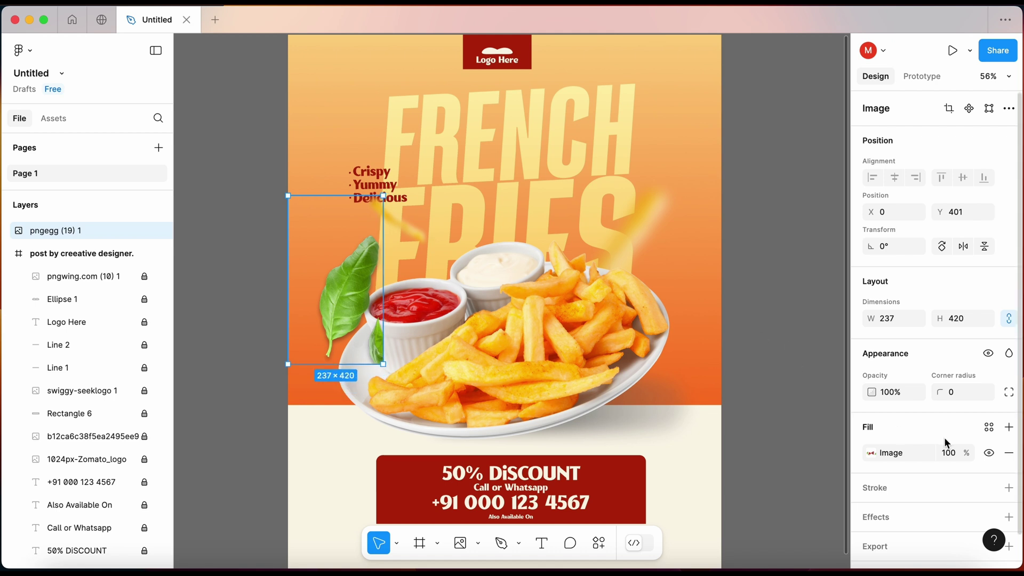
scroll(941, 448, "down", 1)
Step: Add a layer blur of about 42.7 to the basil leaf in place of its drop shadow
left_click(919, 500)
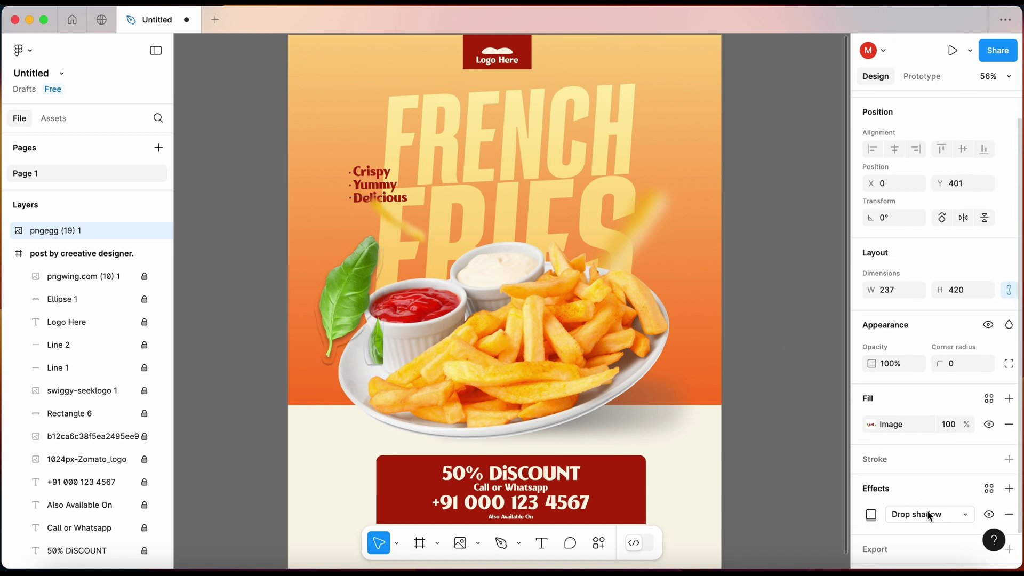
left_click(927, 513)
left_click(932, 530)
left_click(871, 513)
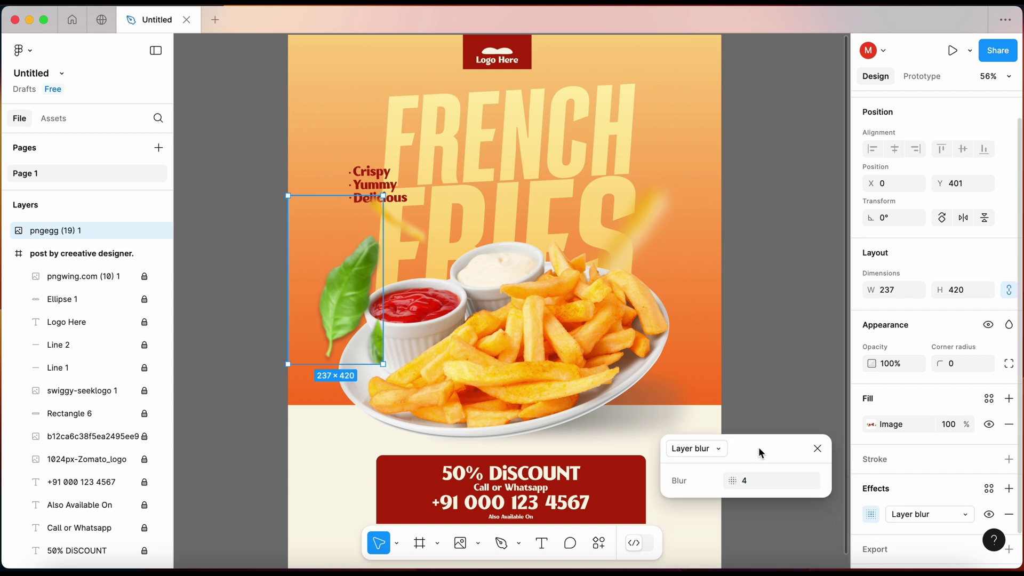
mouse_move(779, 518)
left_mouse_down()
mouse_move(752, 427)
mouse_move(76, 425)
mouse_move(255, 419)
mouse_move(724, 453)
left_mouse_up()
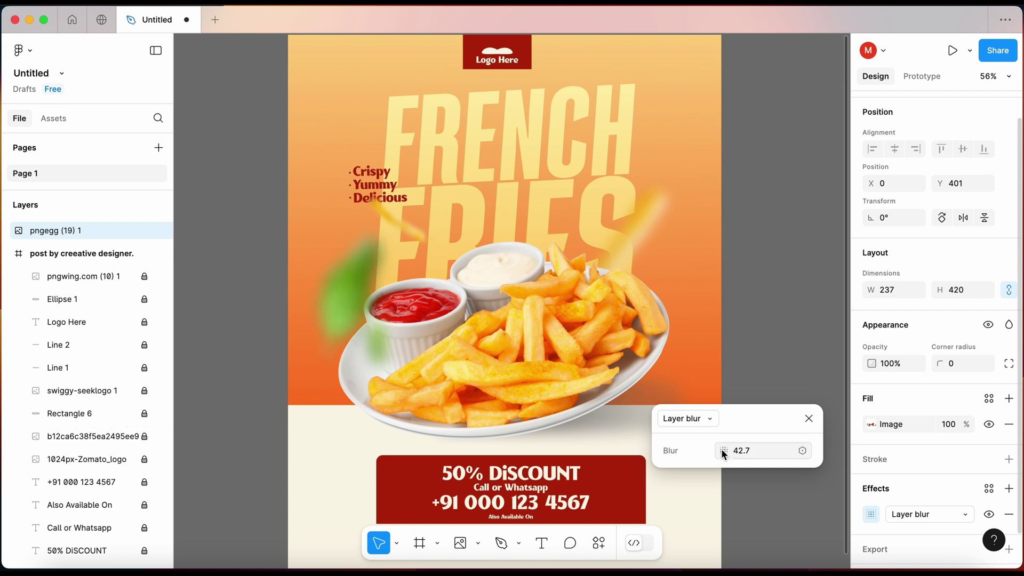
left_click(808, 419)
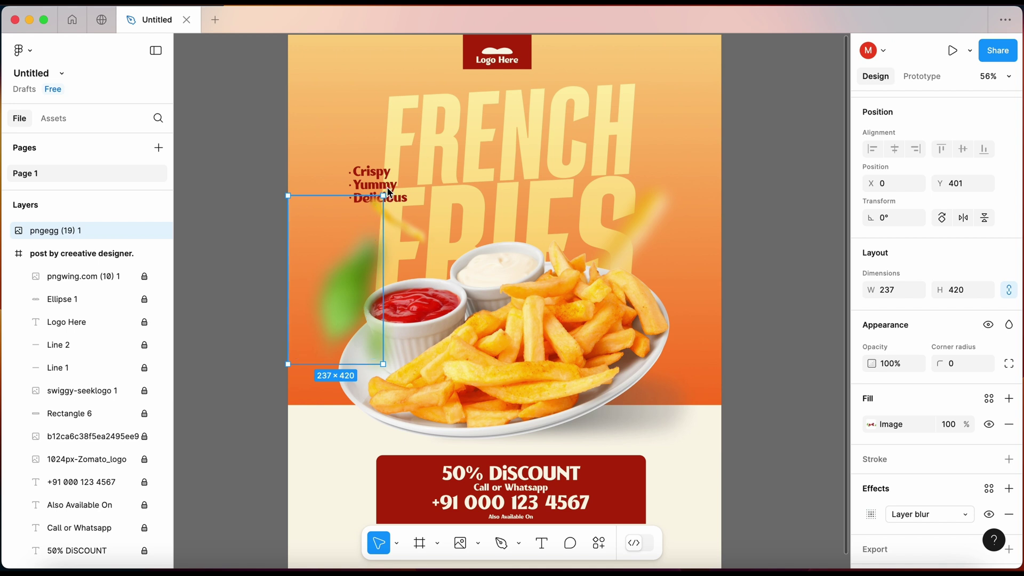
Step: Tilt and enlarge the blurred basil leaf, placing it at the poster's top-left
mouse_move(390, 193)
left_mouse_down()
mouse_move(383, 183)
mouse_move(108, 414)
left_mouse_up()
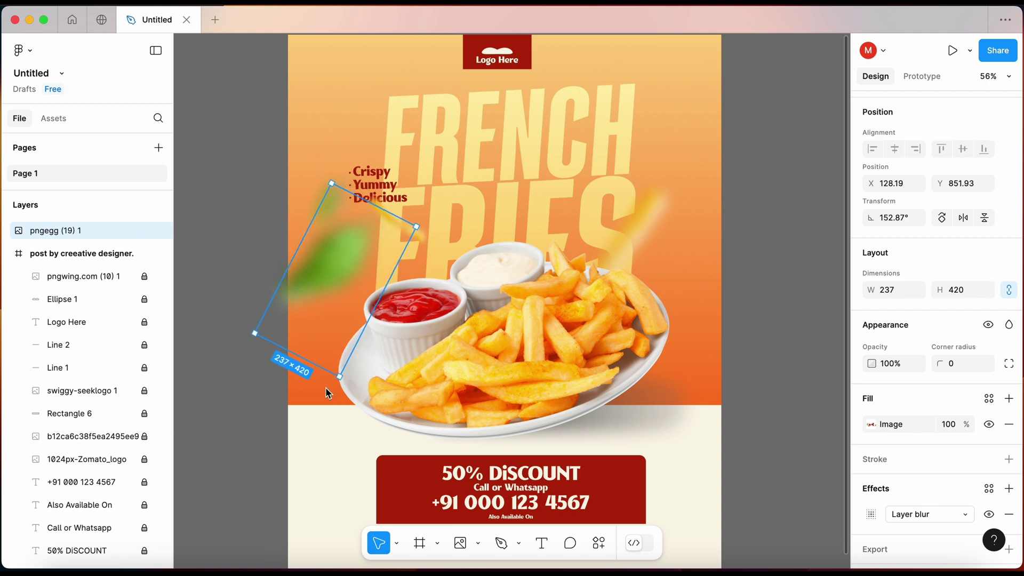
left_click_drag(337, 377, 344, 409)
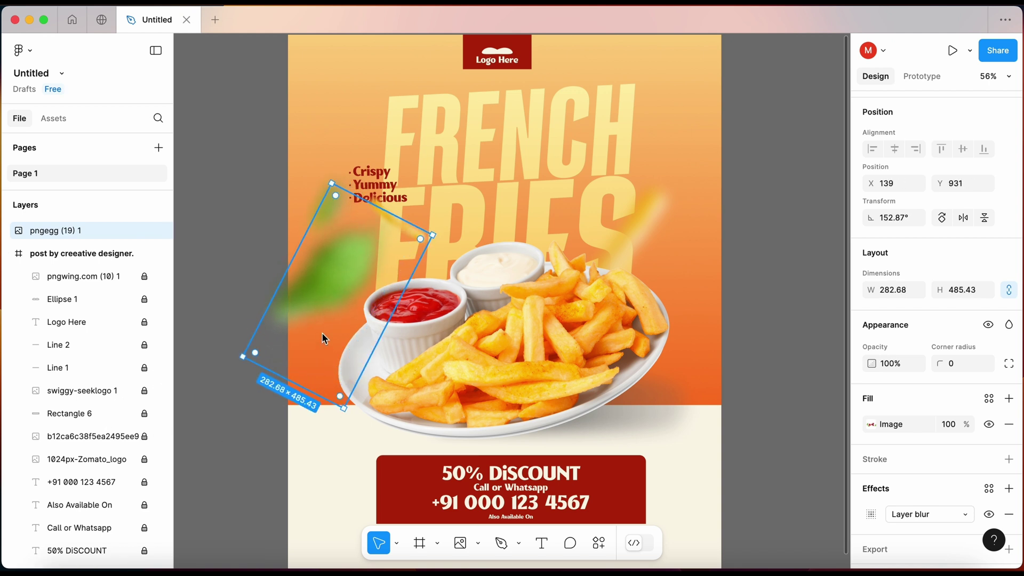
mouse_move(321, 332)
left_mouse_down()
mouse_move(340, 145)
mouse_move(343, 154)
left_mouse_up()
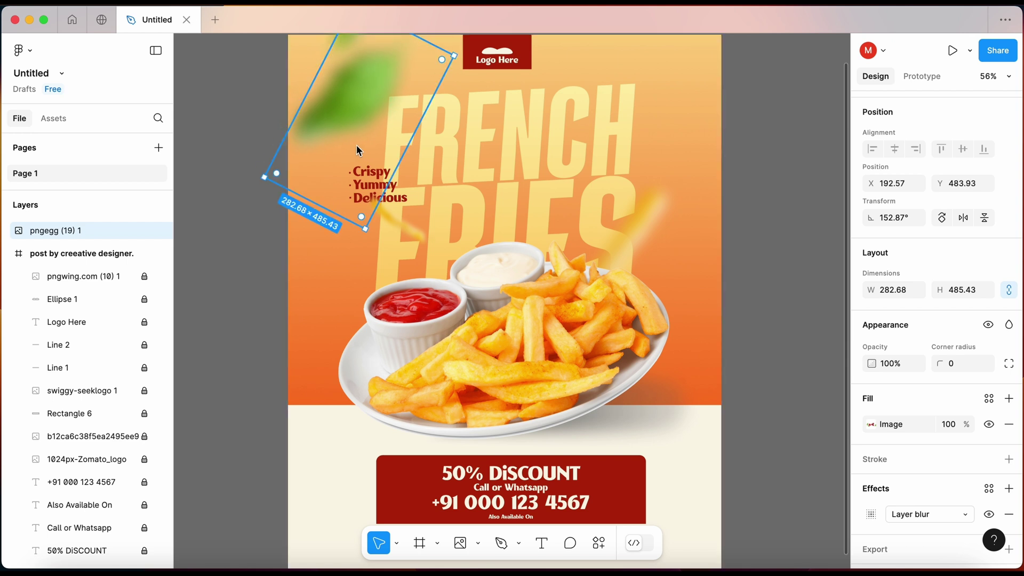
Step: Duplicate the leaf, proportionally shrink the copy and place it at the poster's right edge
key("ctrl+d")
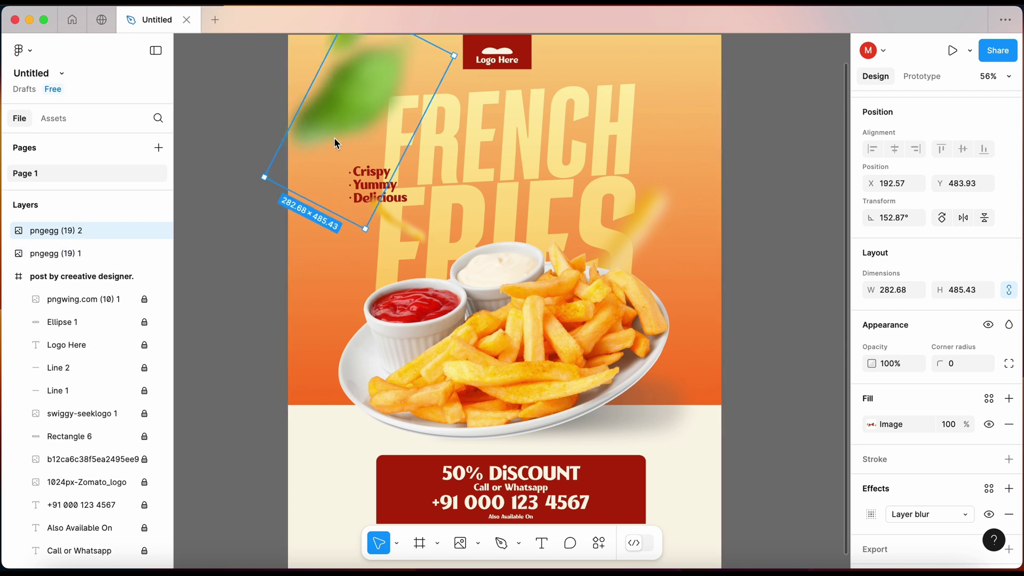
mouse_move(334, 137)
left_mouse_down()
mouse_move(722, 445)
mouse_move(721, 460)
left_mouse_up()
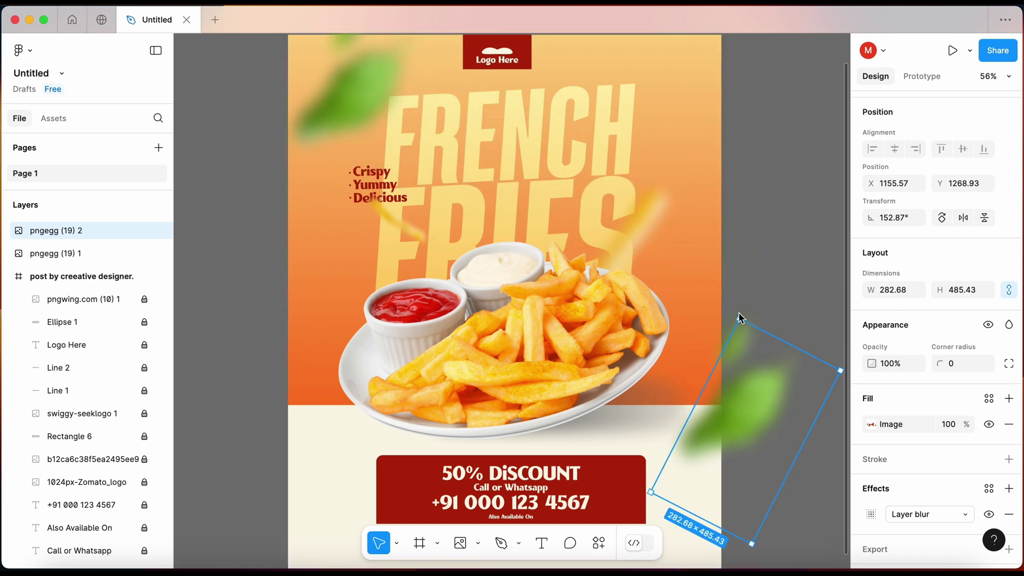
left_click(400, 547)
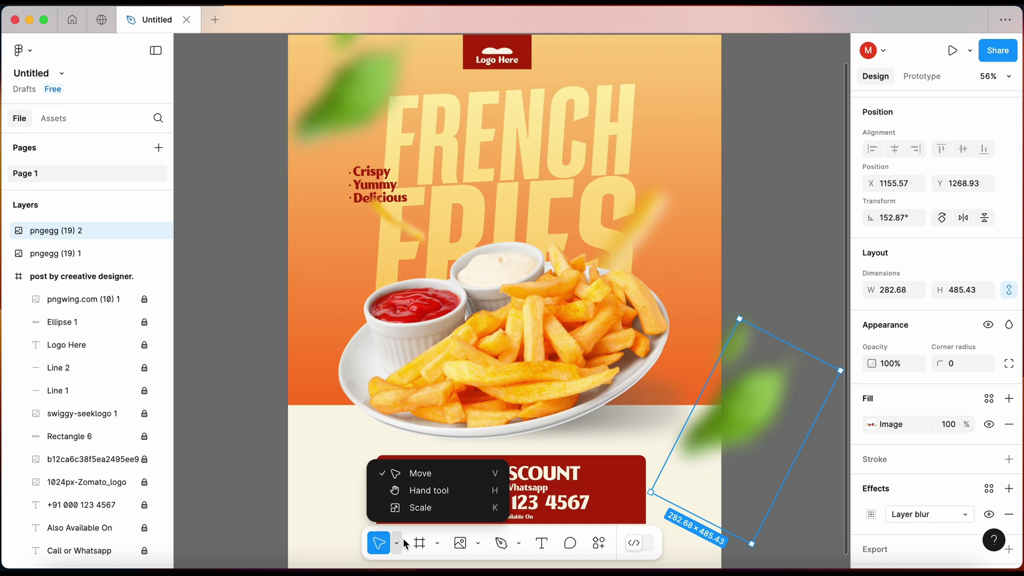
left_click(431, 509)
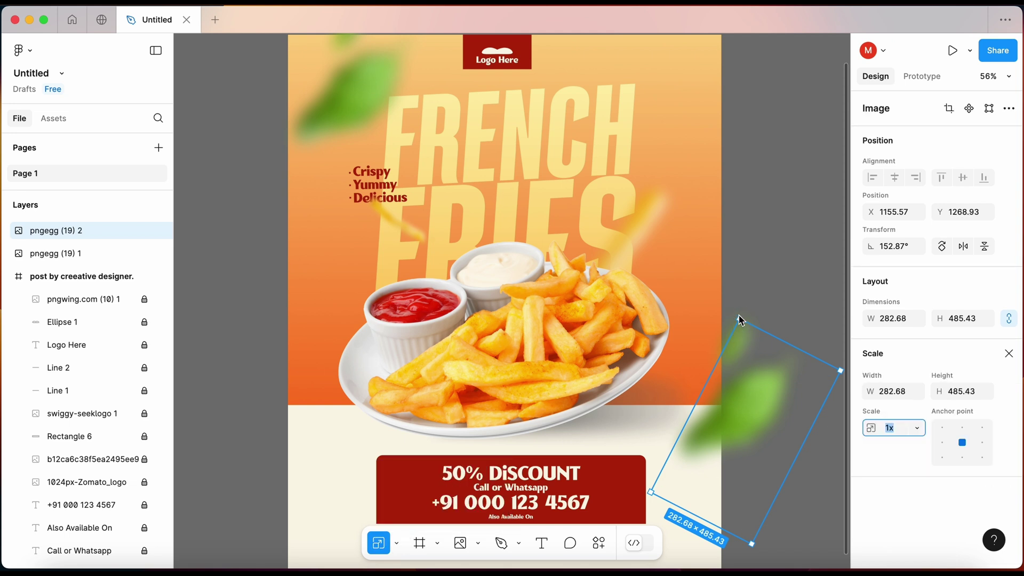
mouse_move(739, 319)
left_mouse_down()
mouse_move(746, 357)
mouse_move(729, 452)
mouse_move(728, 436)
left_mouse_up()
mouse_move(57, 230)
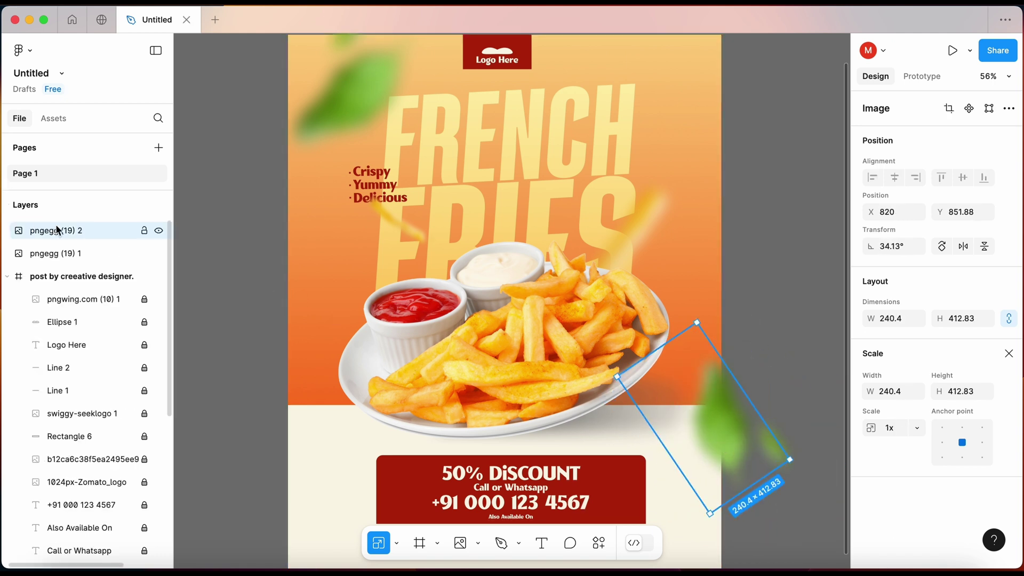
left_click_drag(56, 230, 80, 257)
Step: Drop the smaller leaf copy inside the post frame
left_click(568, 301)
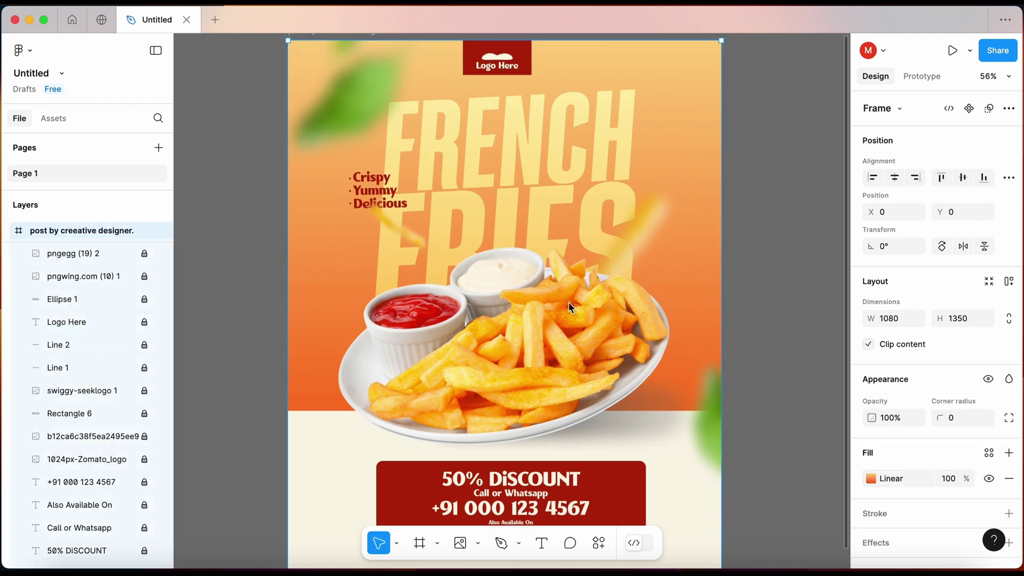
scroll(575, 297, "down", 1)
scroll(573, 291, "down", 2)
scroll(573, 291, "up", 3)
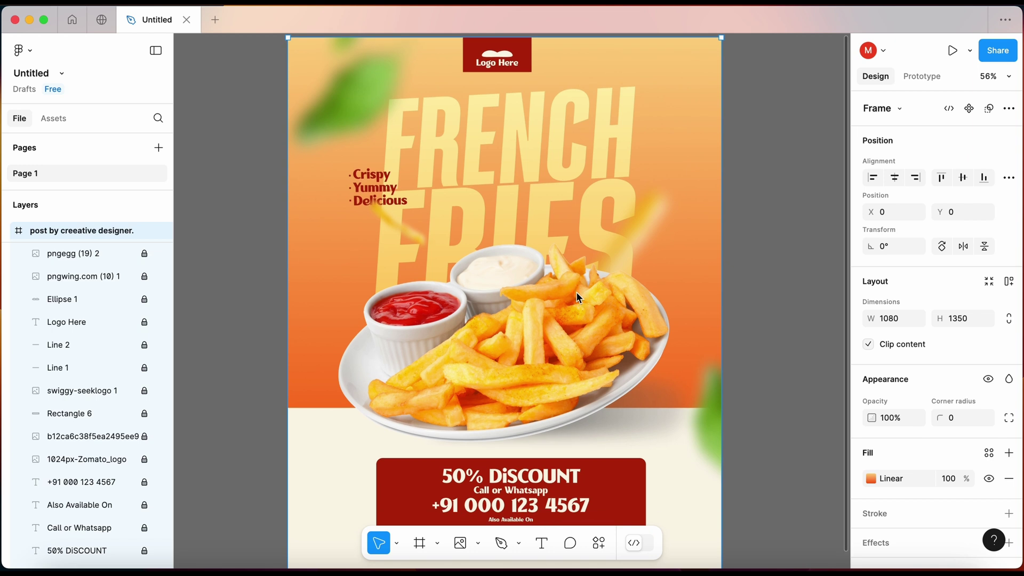
scroll(924, 445, "down", 5)
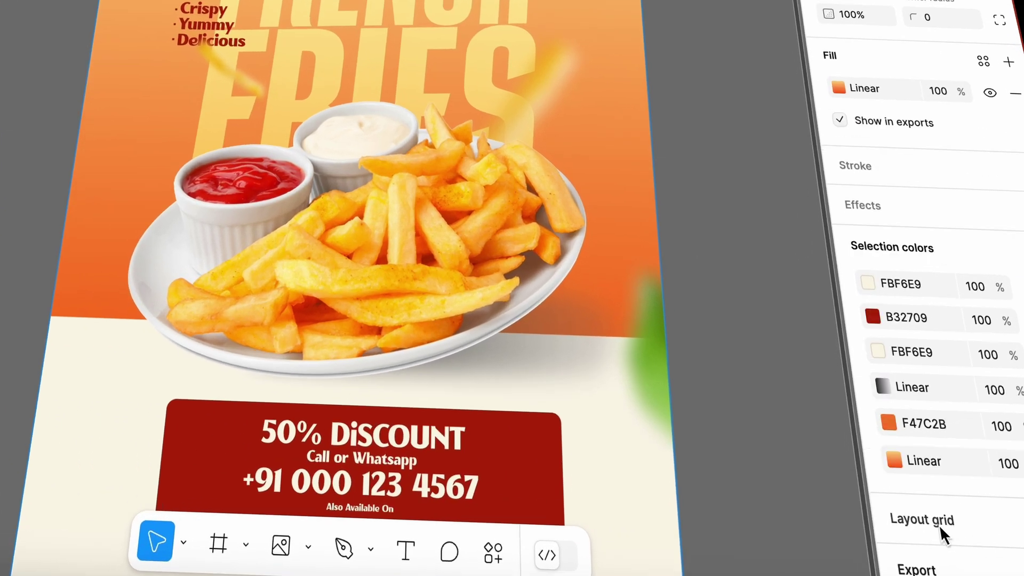
Step: Add a 2x JPEG export setting to the post and export it
left_click(940, 524)
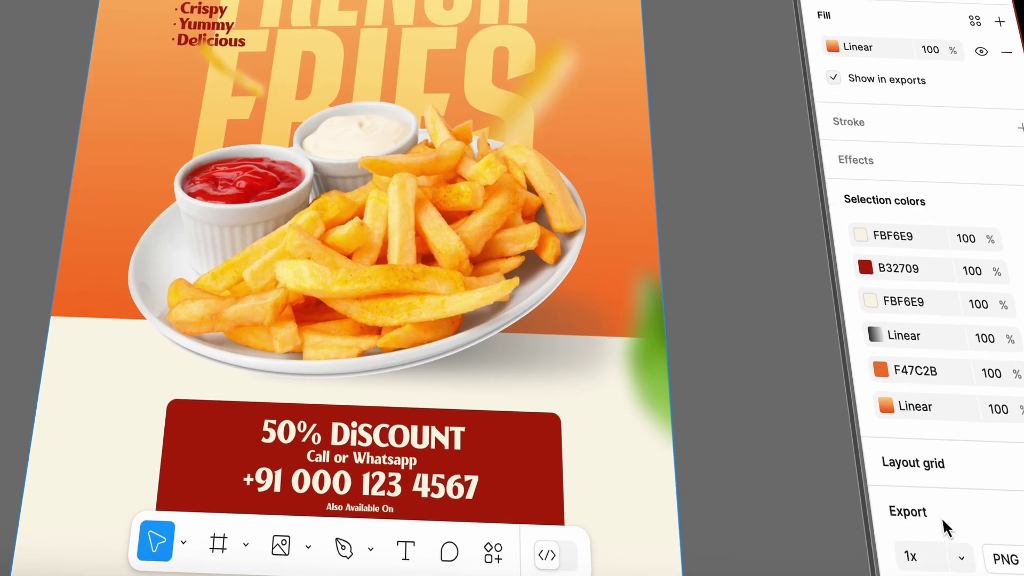
scroll(942, 517, "down", 5)
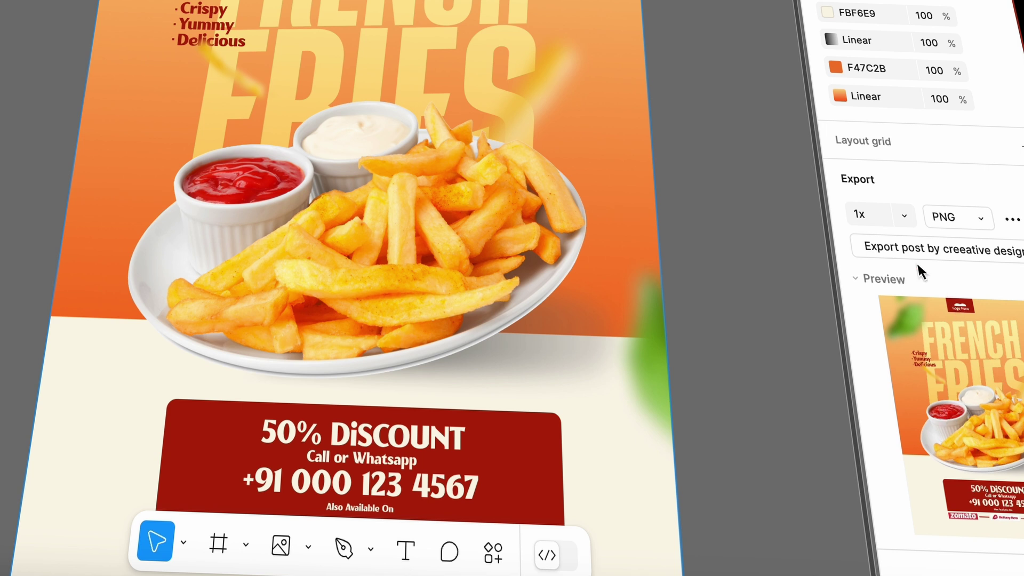
left_click(898, 214)
left_click(886, 262)
left_click(976, 219)
left_click(983, 246)
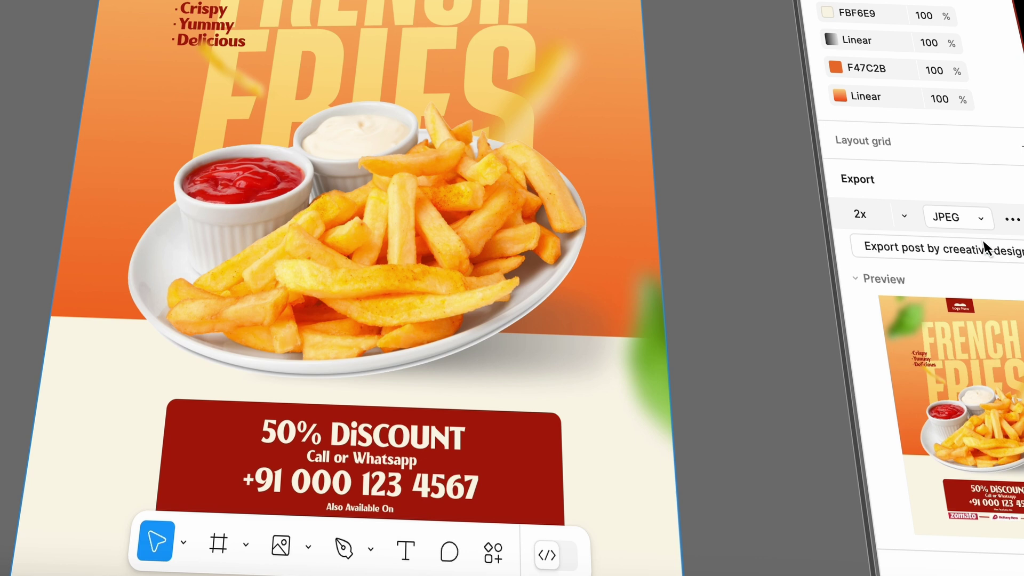
left_click(958, 258)
Step: Save the exported JPEG, inspect it zoomed in within Preview, then zoom out to the full poster
left_click(635, 315)
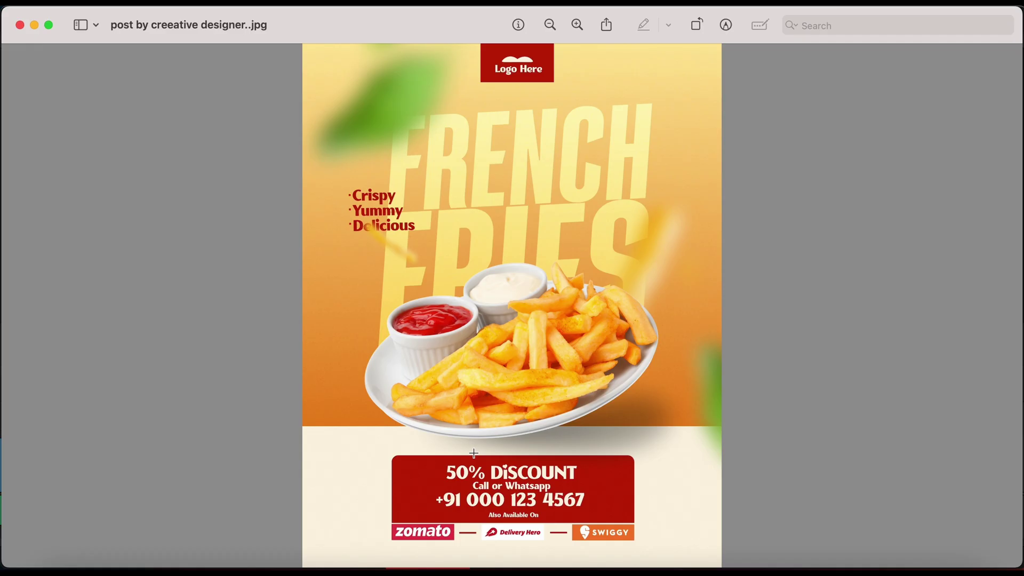
left_click(577, 24)
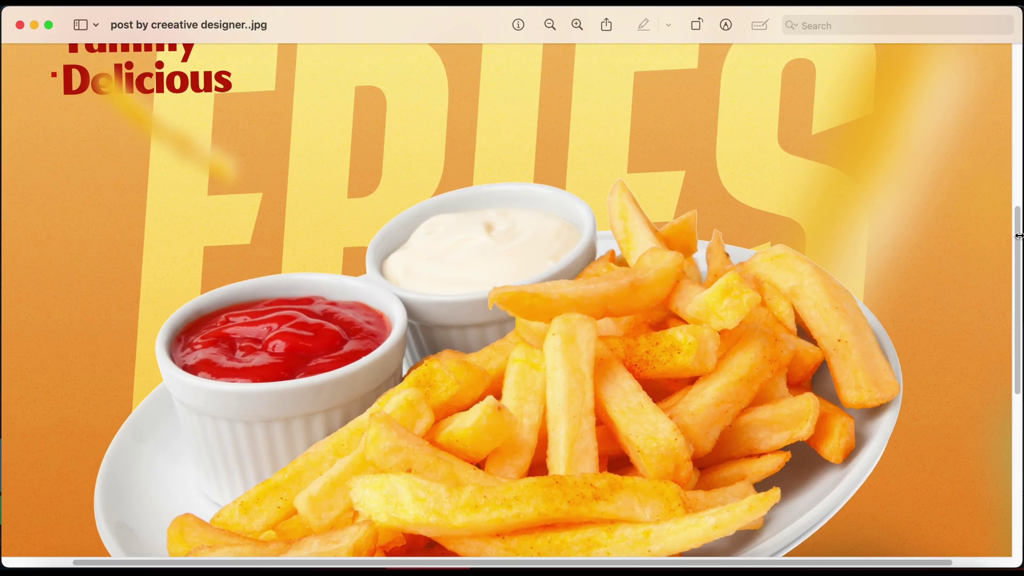
scroll(1015, 224, "up", 5)
scroll(1015, 224, "up", 5)
scroll(1016, 224, "down", 5)
scroll(1016, 224, "down", 5)
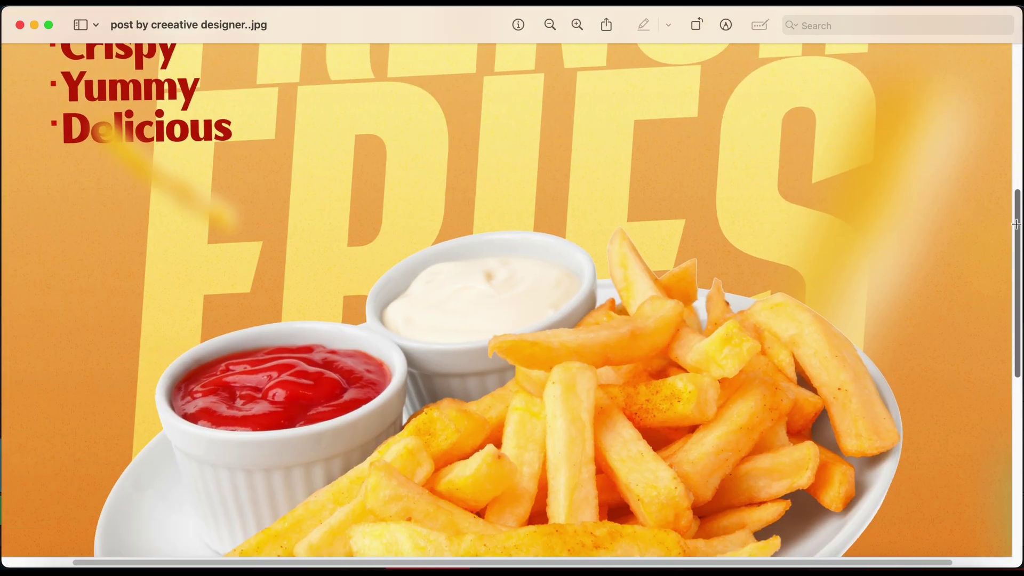
scroll(1016, 224, "down", 5)
scroll(1016, 224, "down", 5)
left_click(549, 24)
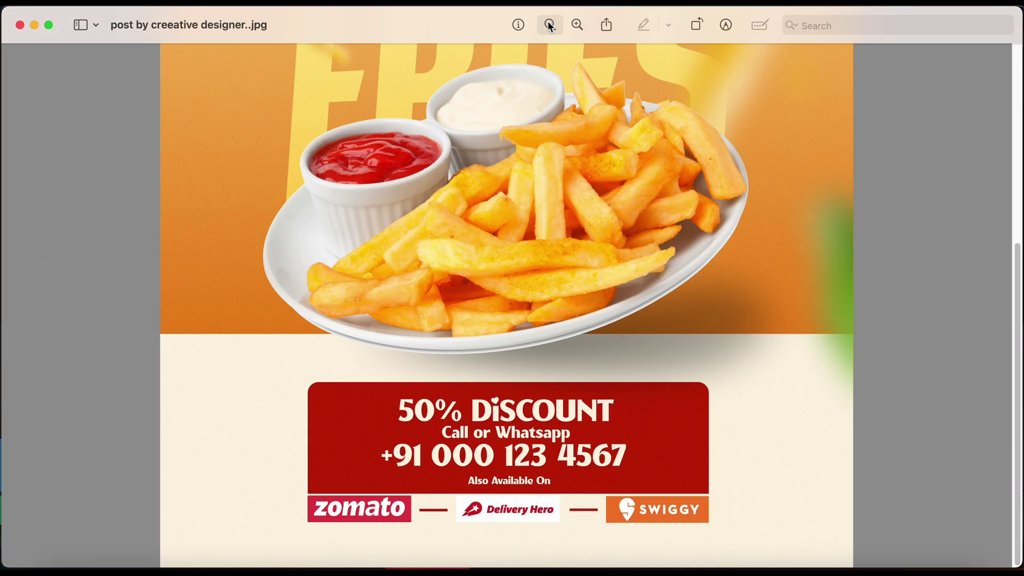
left_click(549, 24)
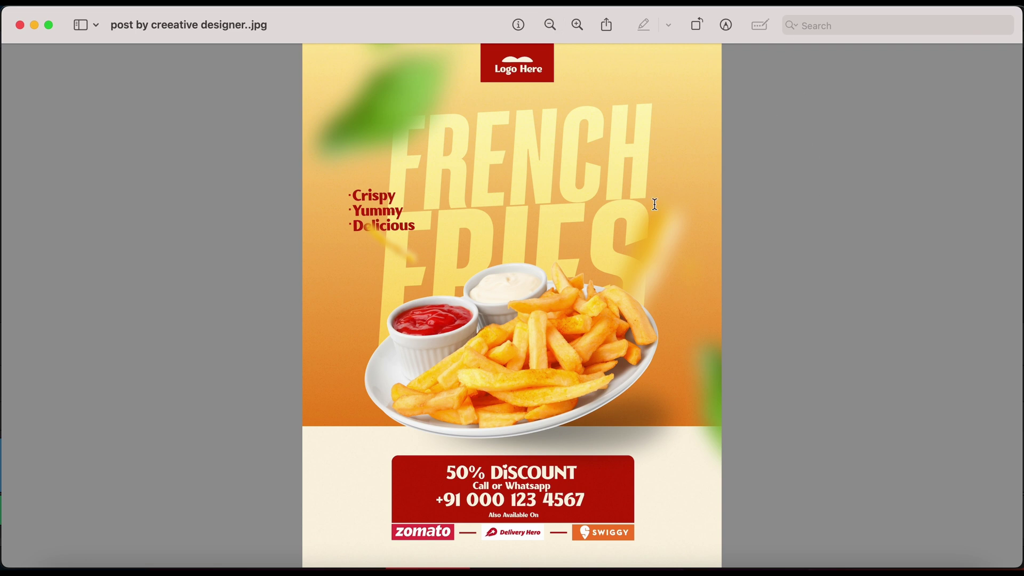